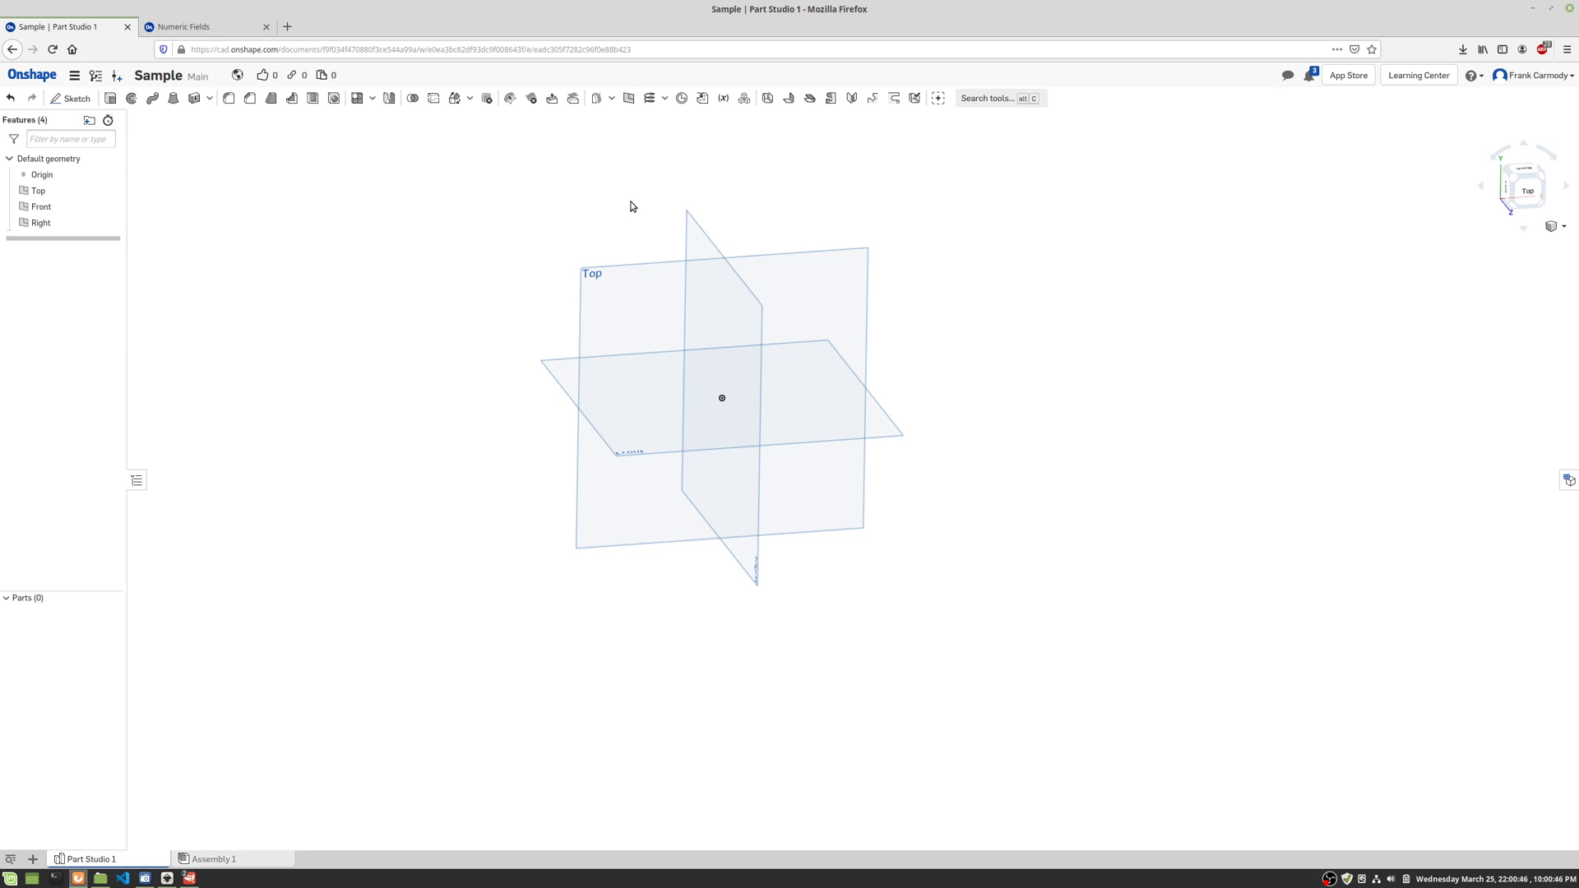
Create a length variable named Width with a value of 6 in
{"action": "left_click", "coordinate": [724, 99]}
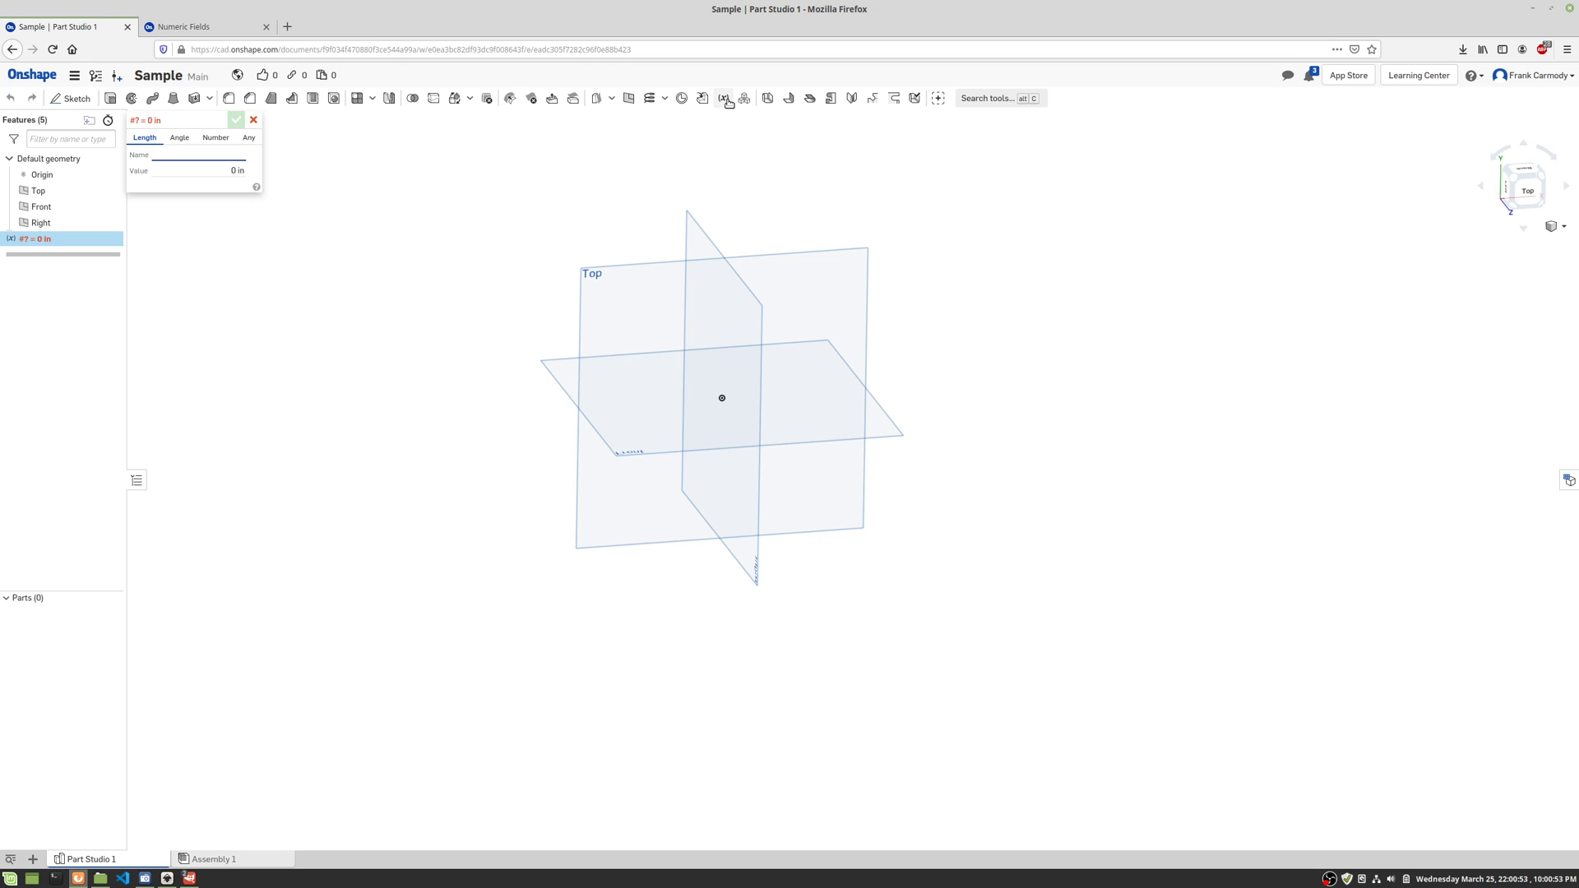
{"action": "type", "text": "Width"}
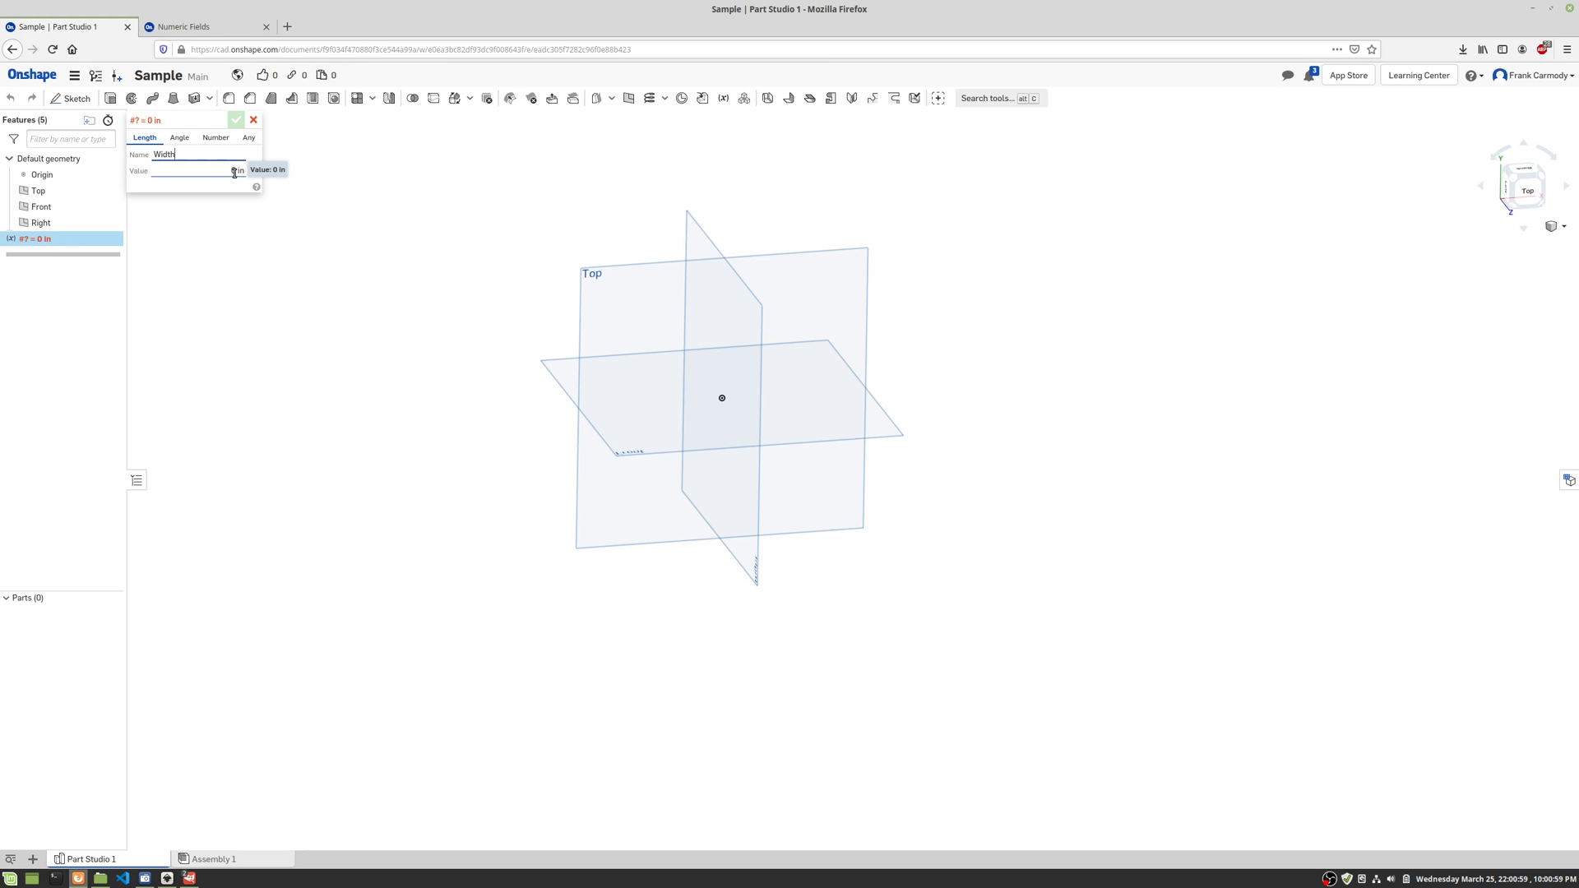
{"action": "left_click", "coordinate": [234, 172]}
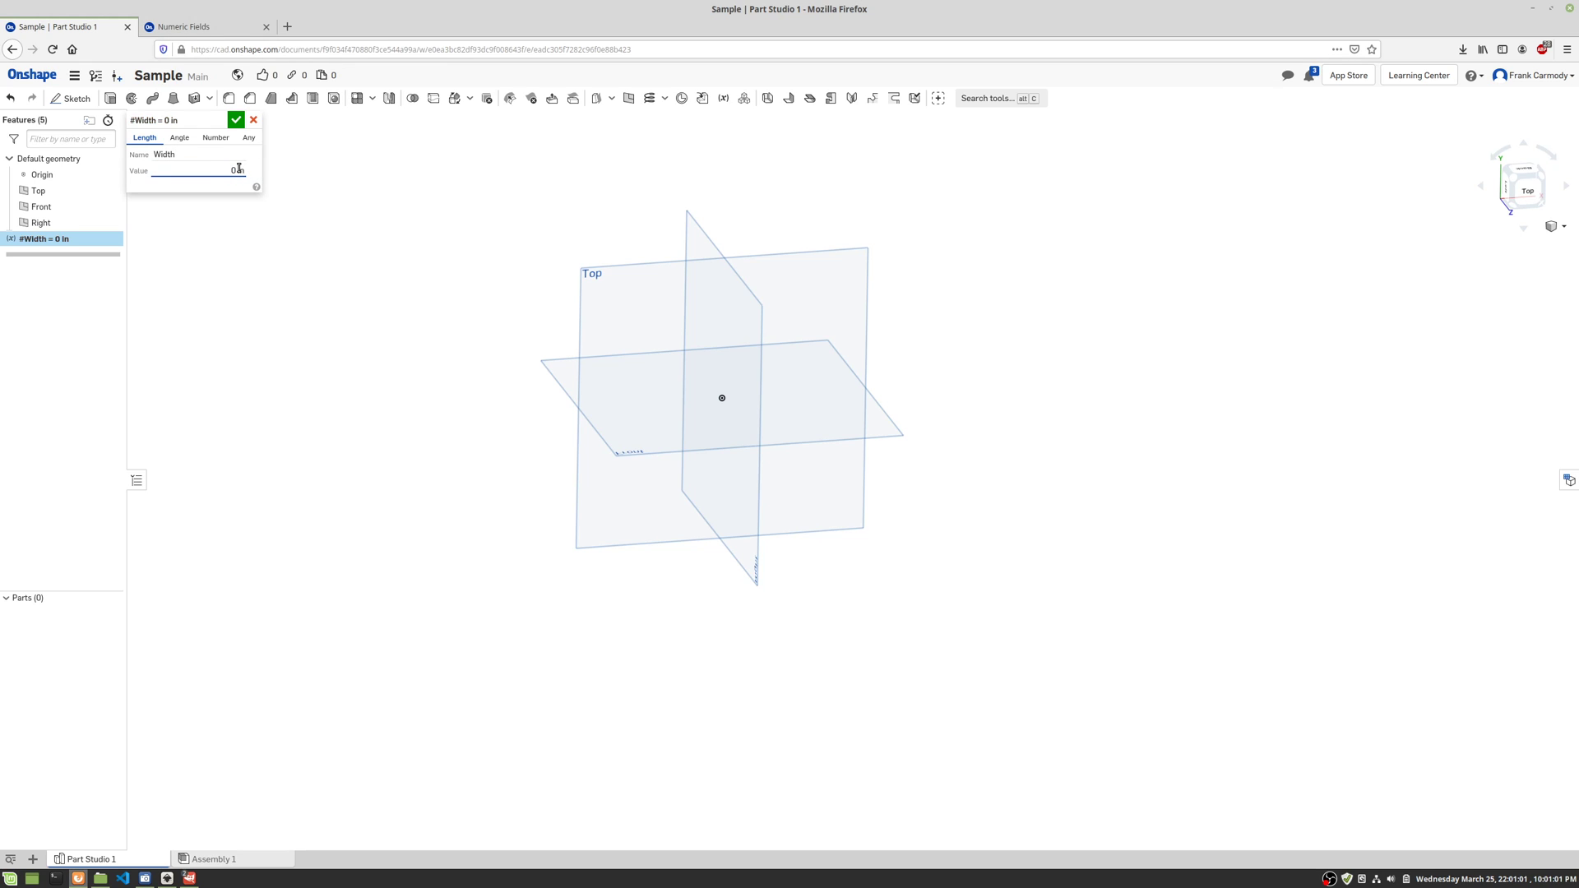
{"action": "left_click", "coordinate": [236, 120]}
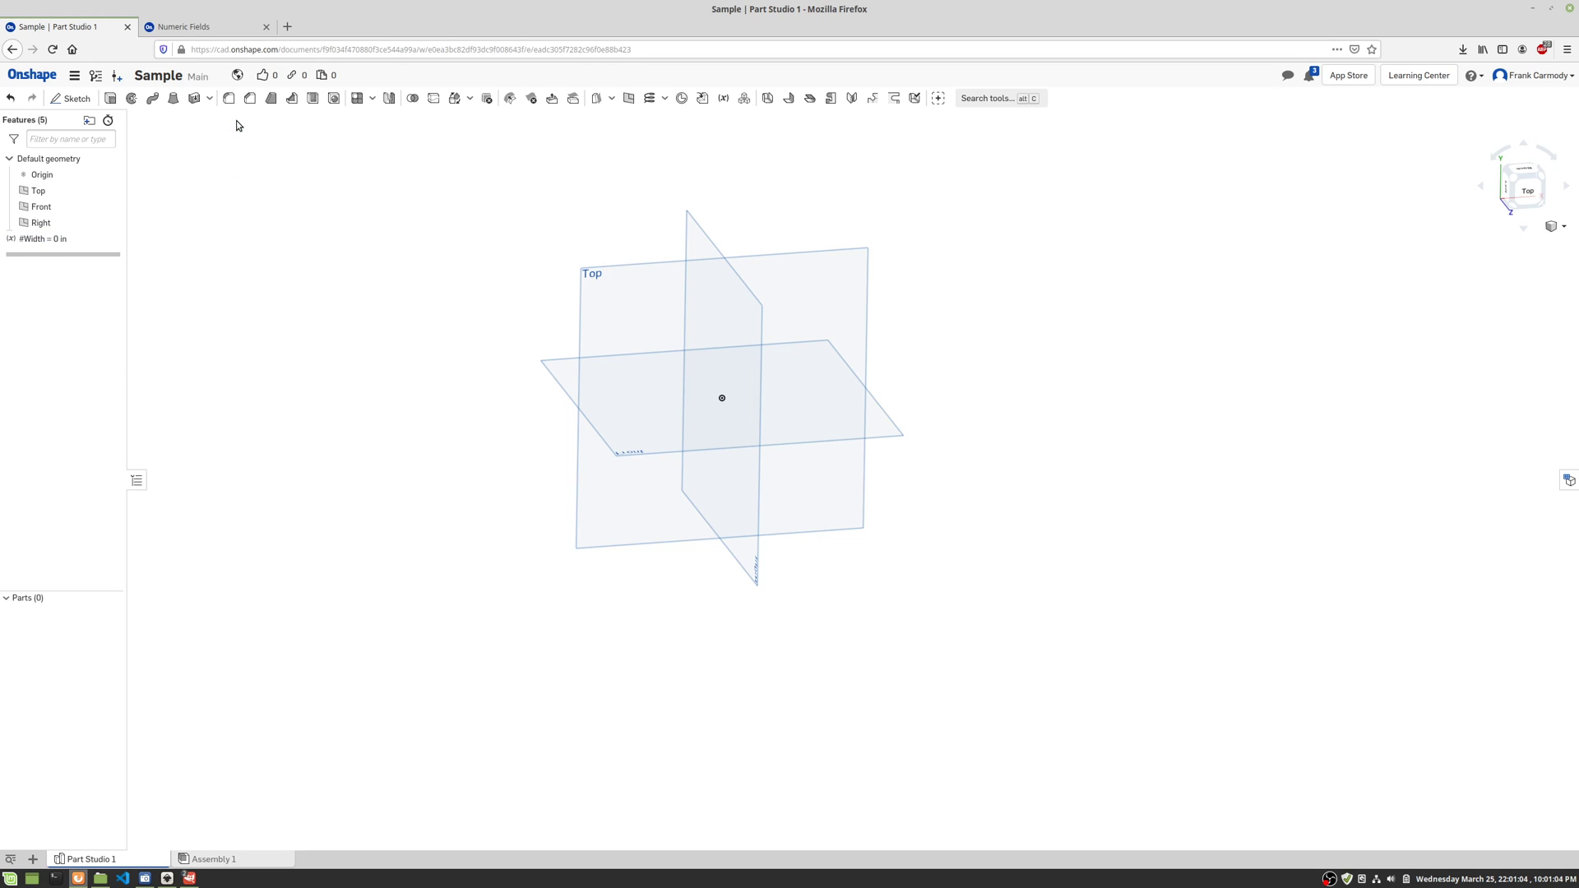
Create a length variable named Height with a value of 4 in
{"action": "left_click", "coordinate": [724, 98]}
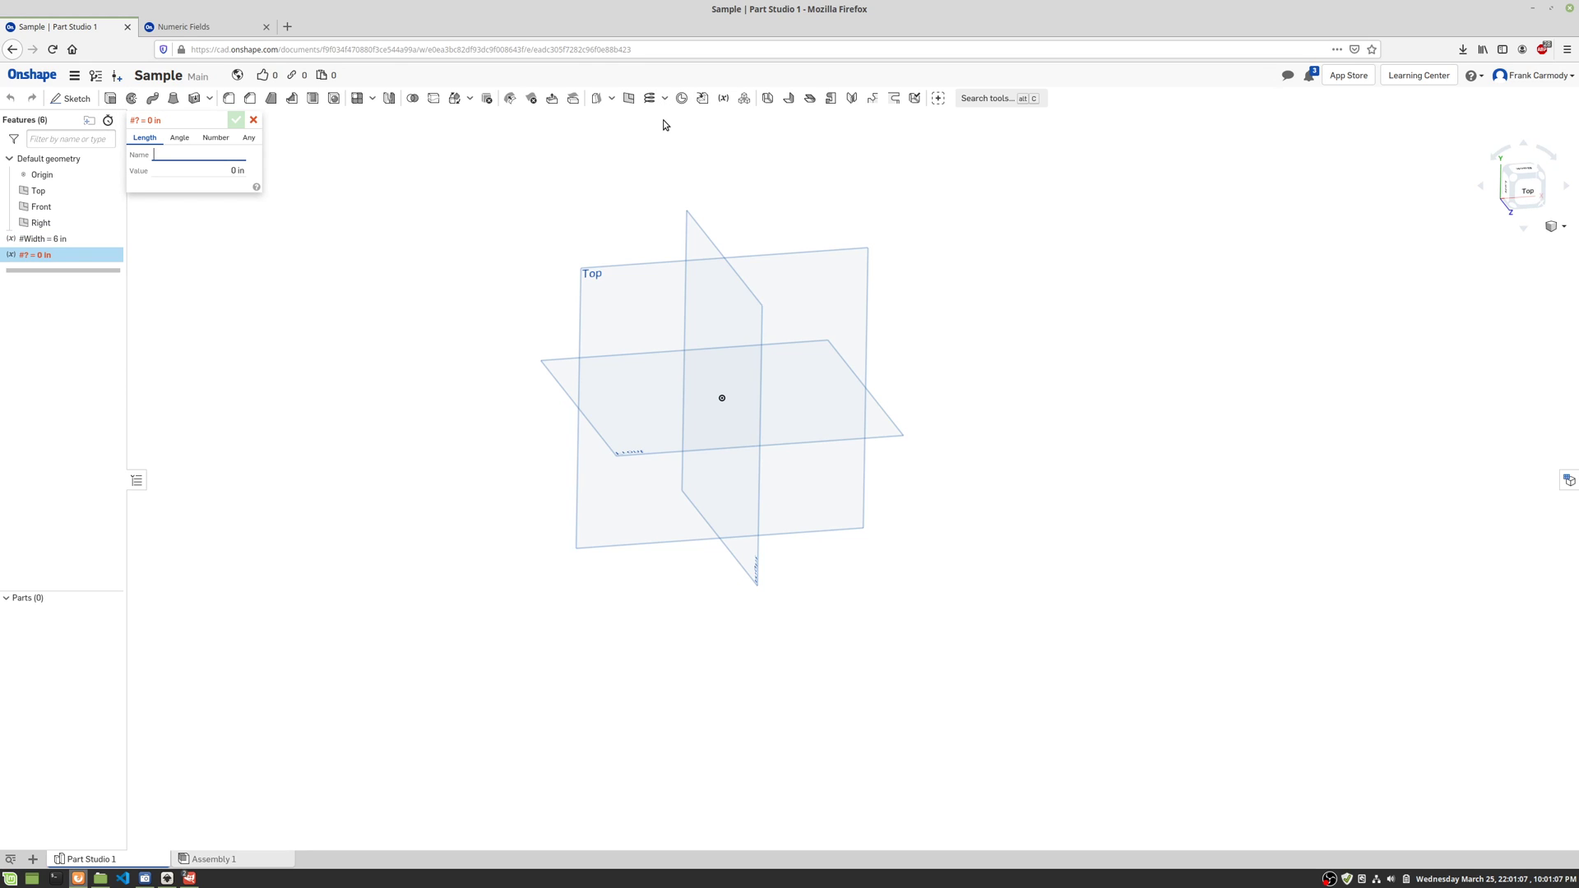
{"action": "type", "text": "Height"}
{"action": "left_click", "coordinate": [237, 170]}
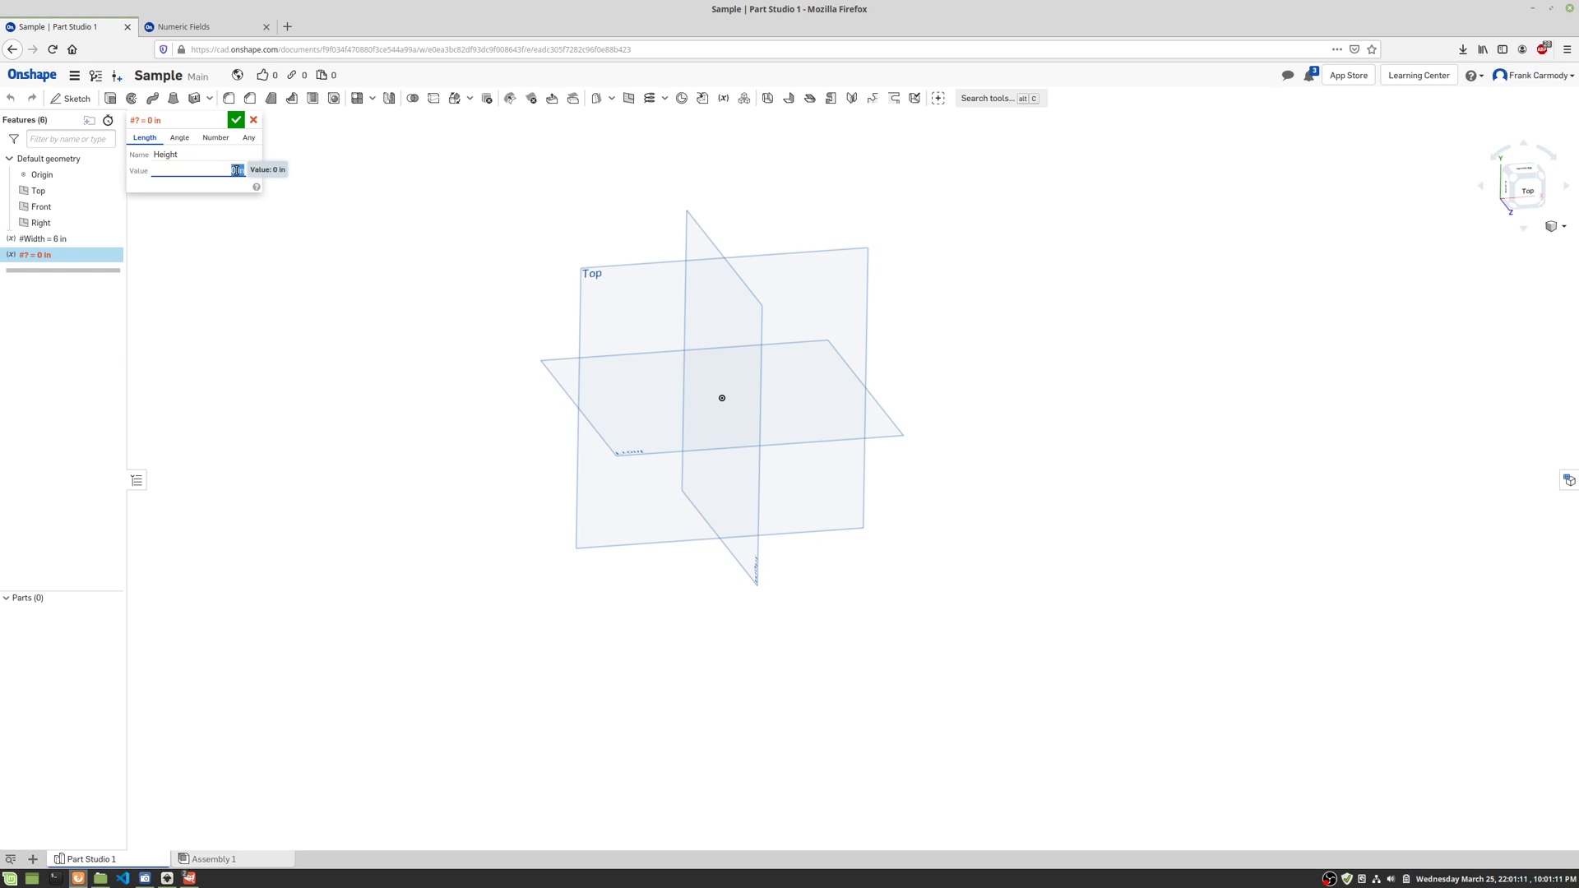
{"action": "left_click", "coordinate": [237, 170]}
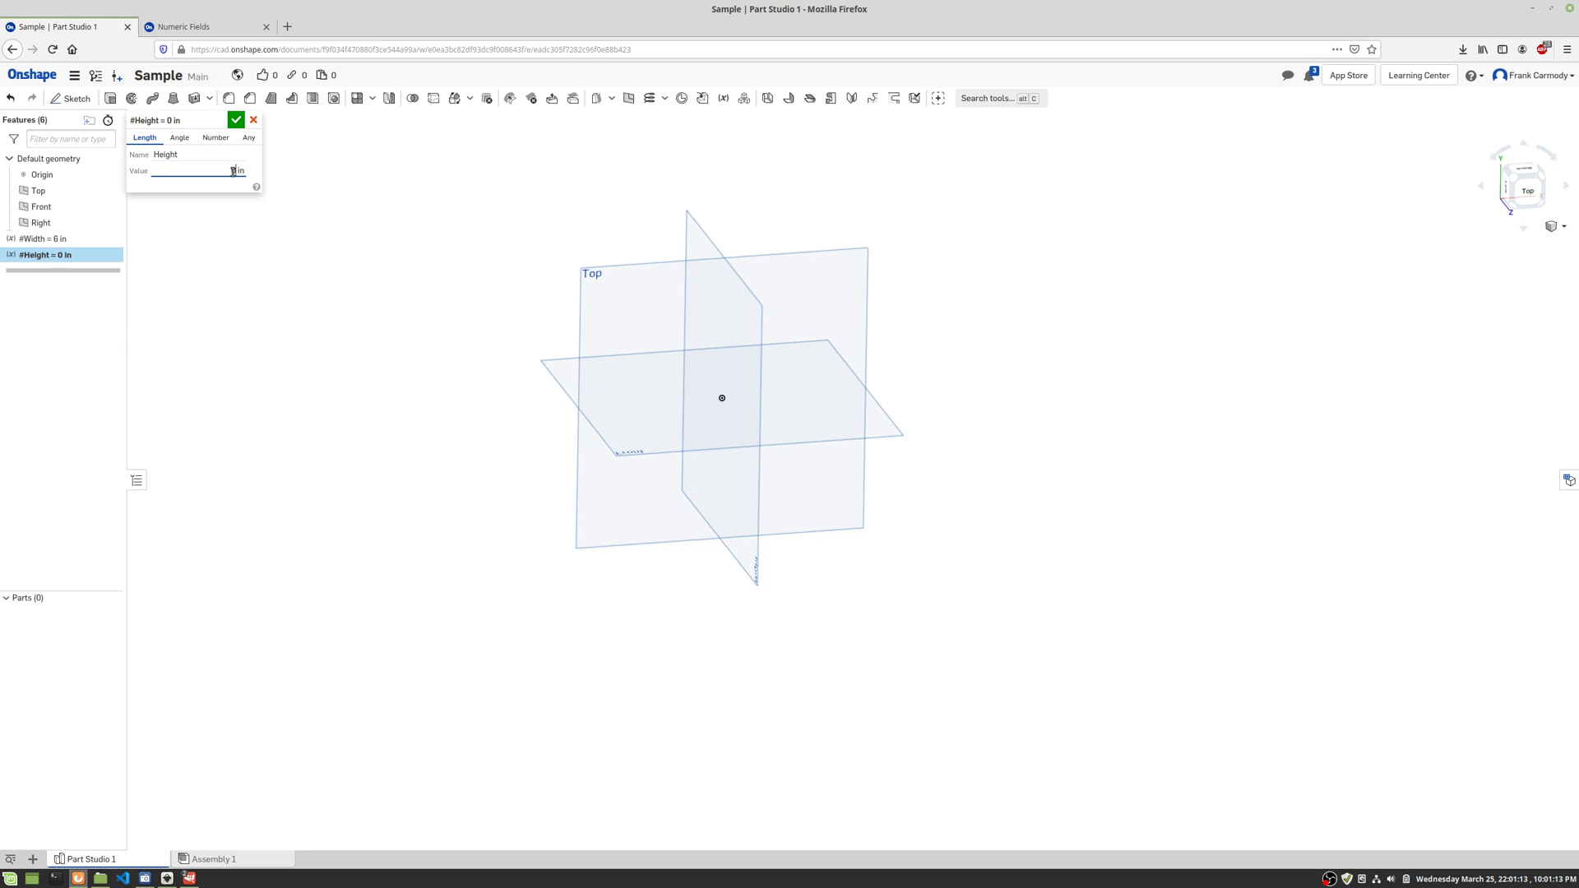
{"action": "type", "text": "4"}
{"action": "left_click", "coordinate": [236, 120]}
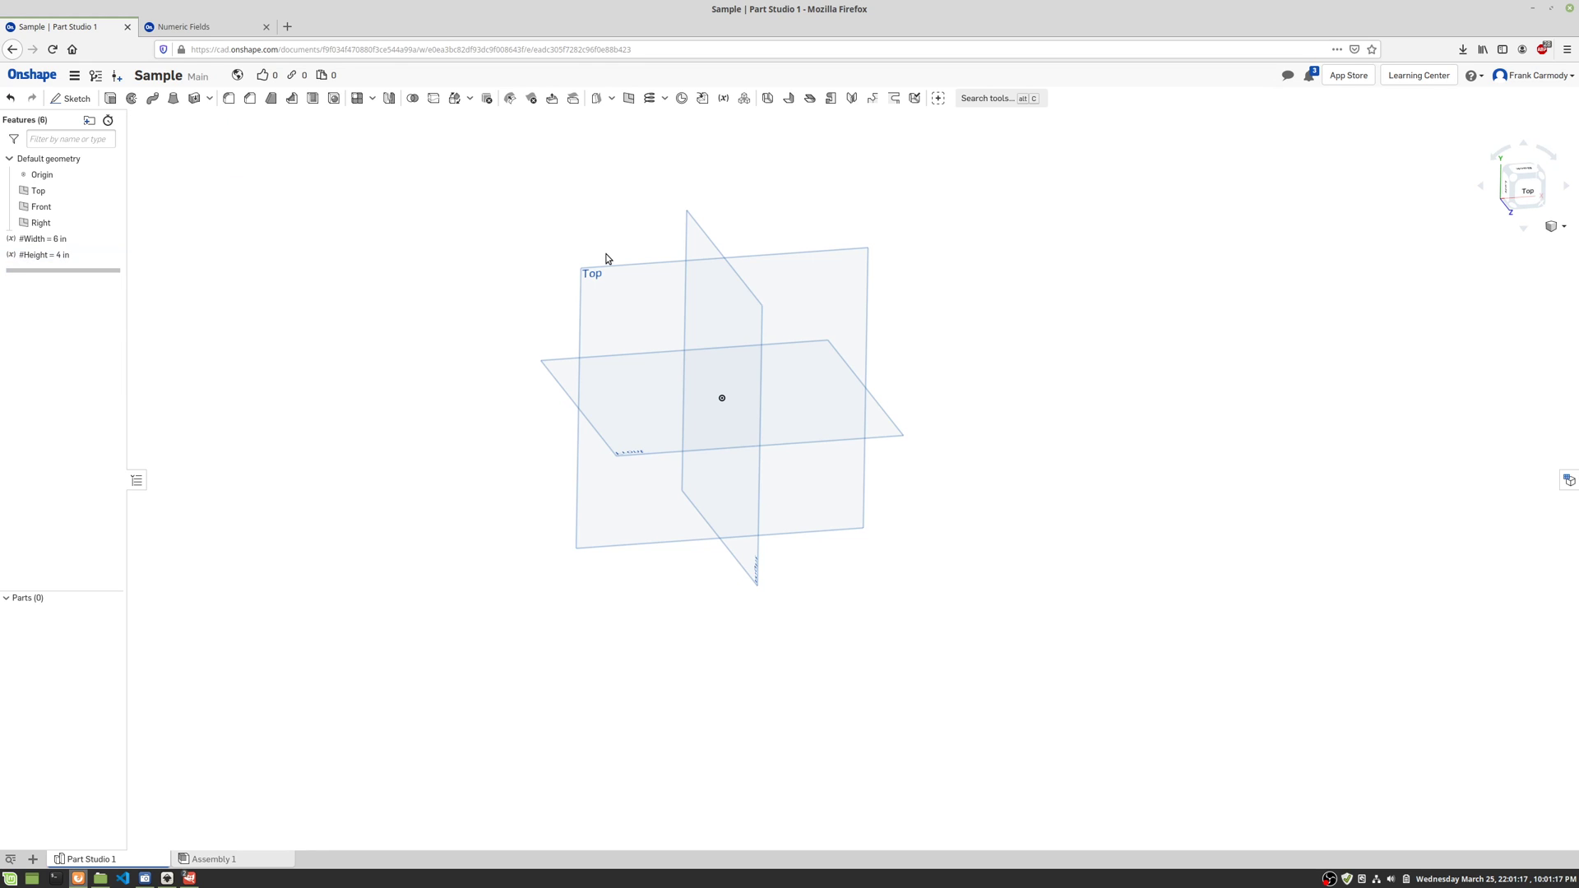
Start a new sketch on the Top plane, replacing the initially chosen Front plane
{"action": "left_click", "coordinate": [72, 99]}
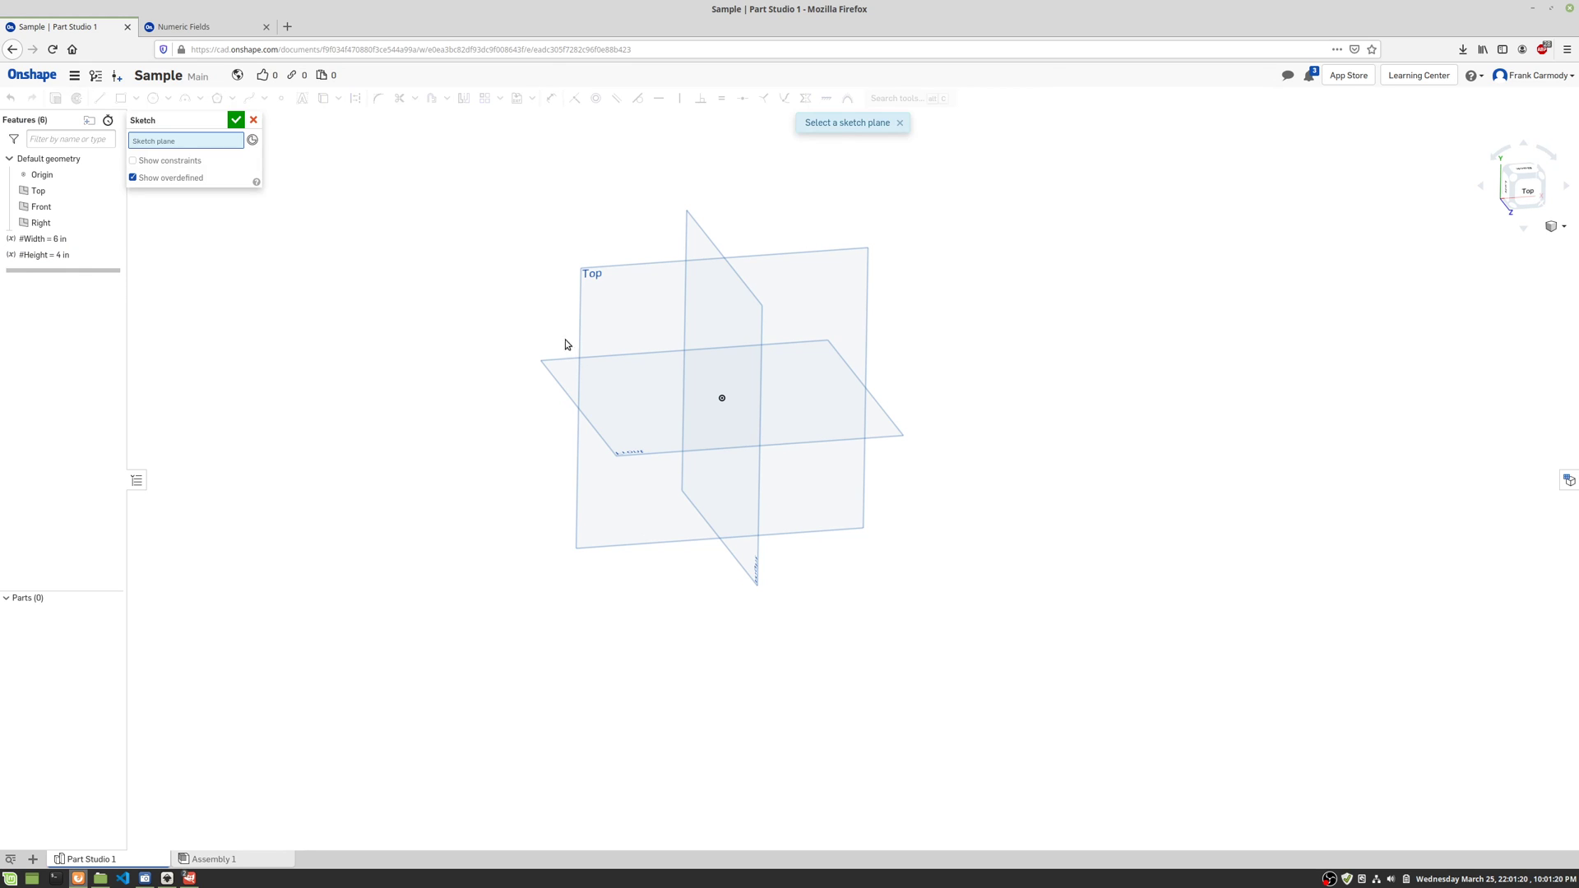
{"action": "left_click", "coordinate": [611, 447]}
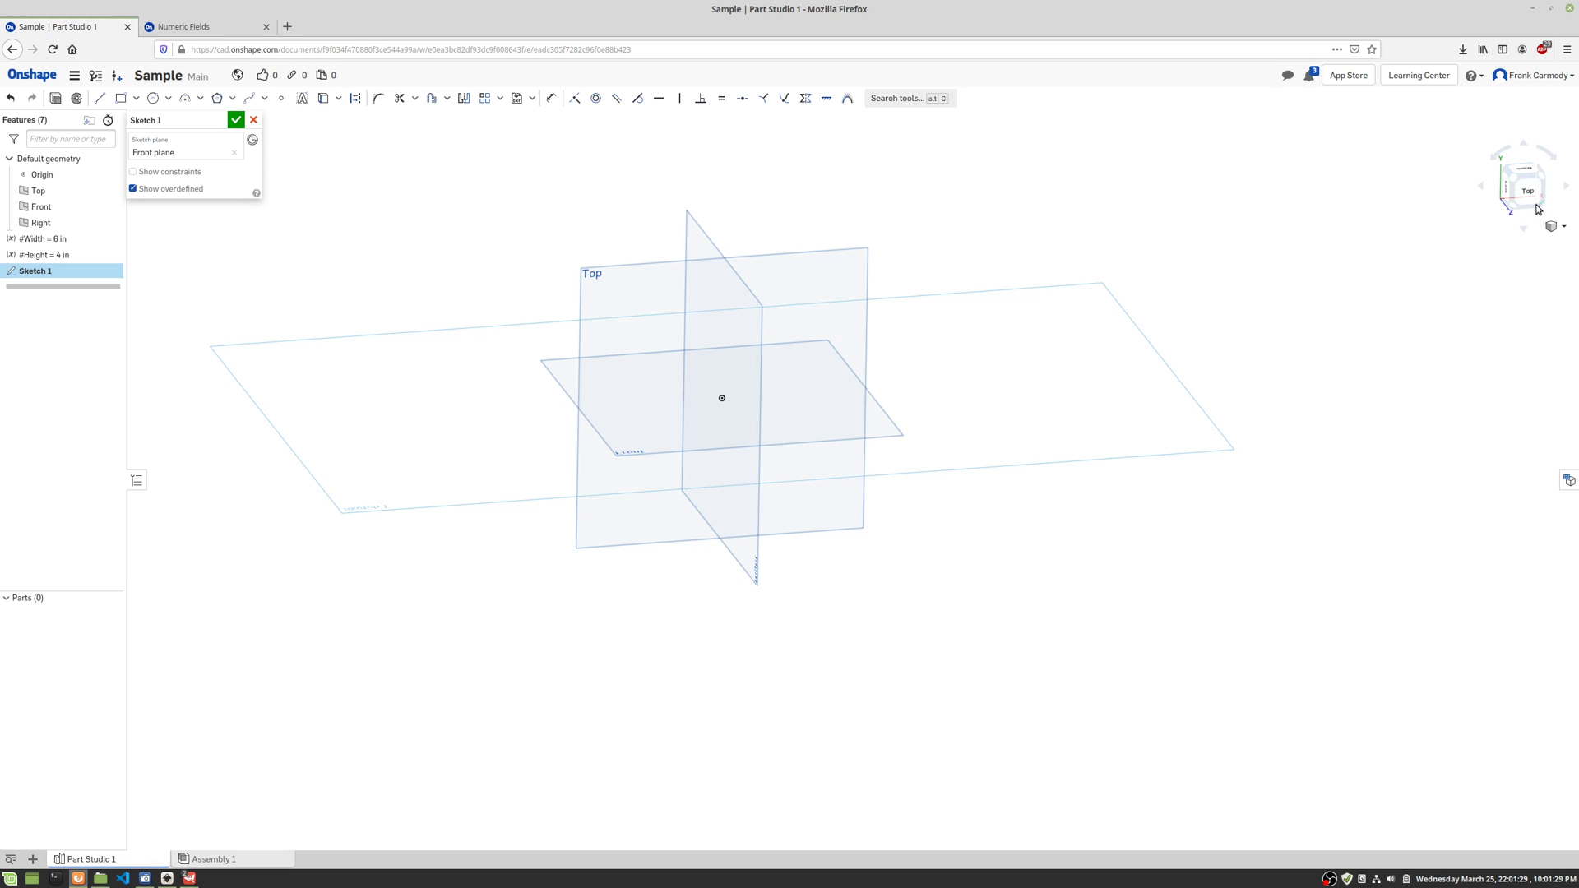
{"action": "left_click", "coordinate": [1528, 176]}
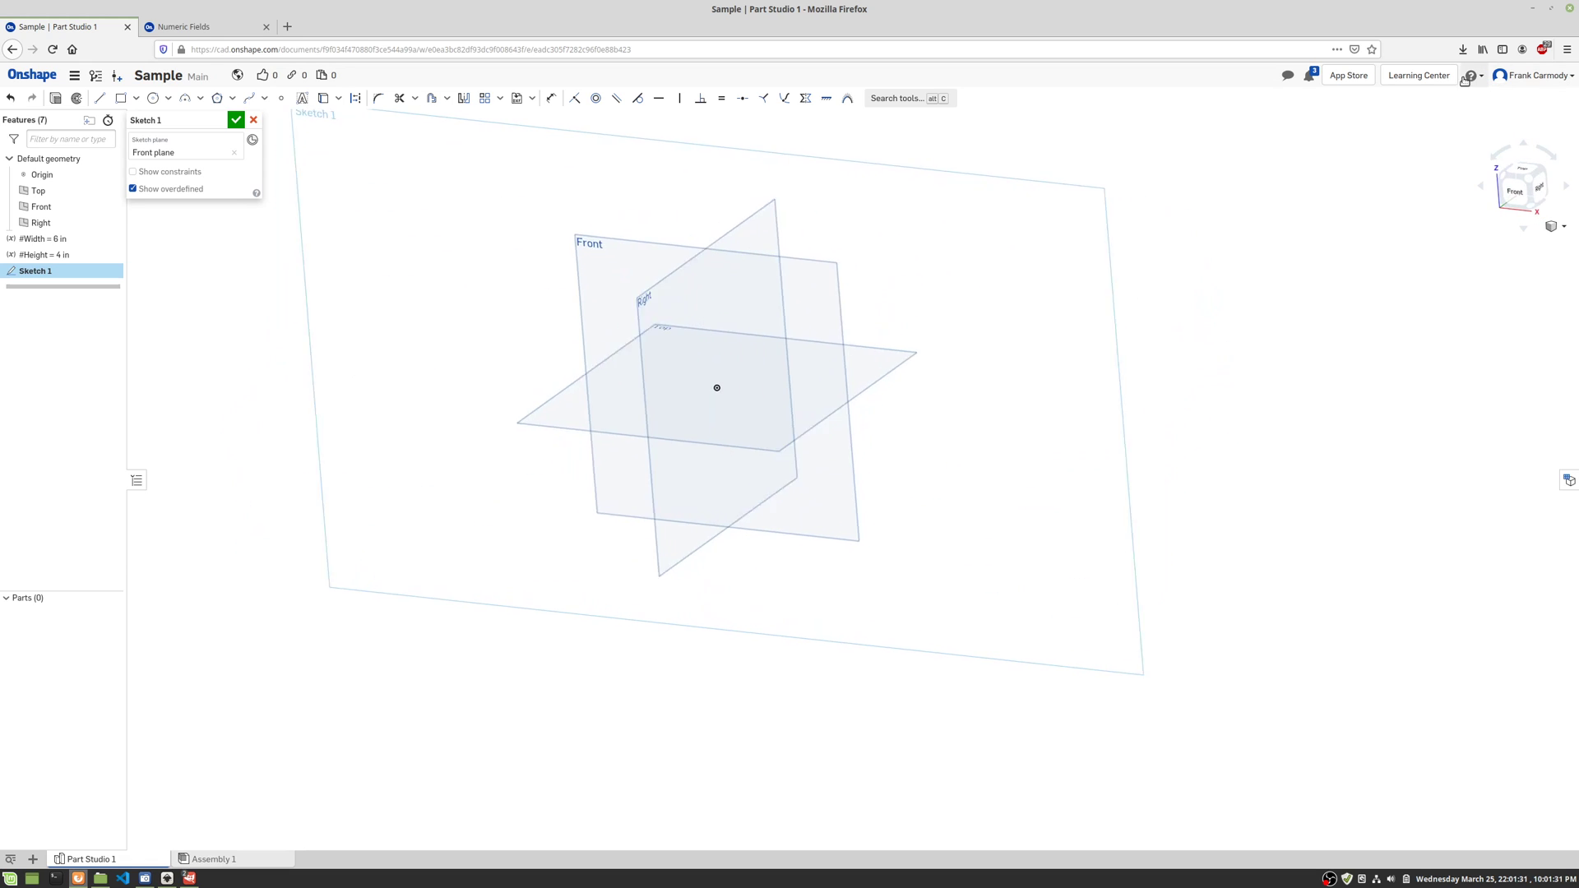
{"action": "left_click", "coordinate": [1360, 176]}
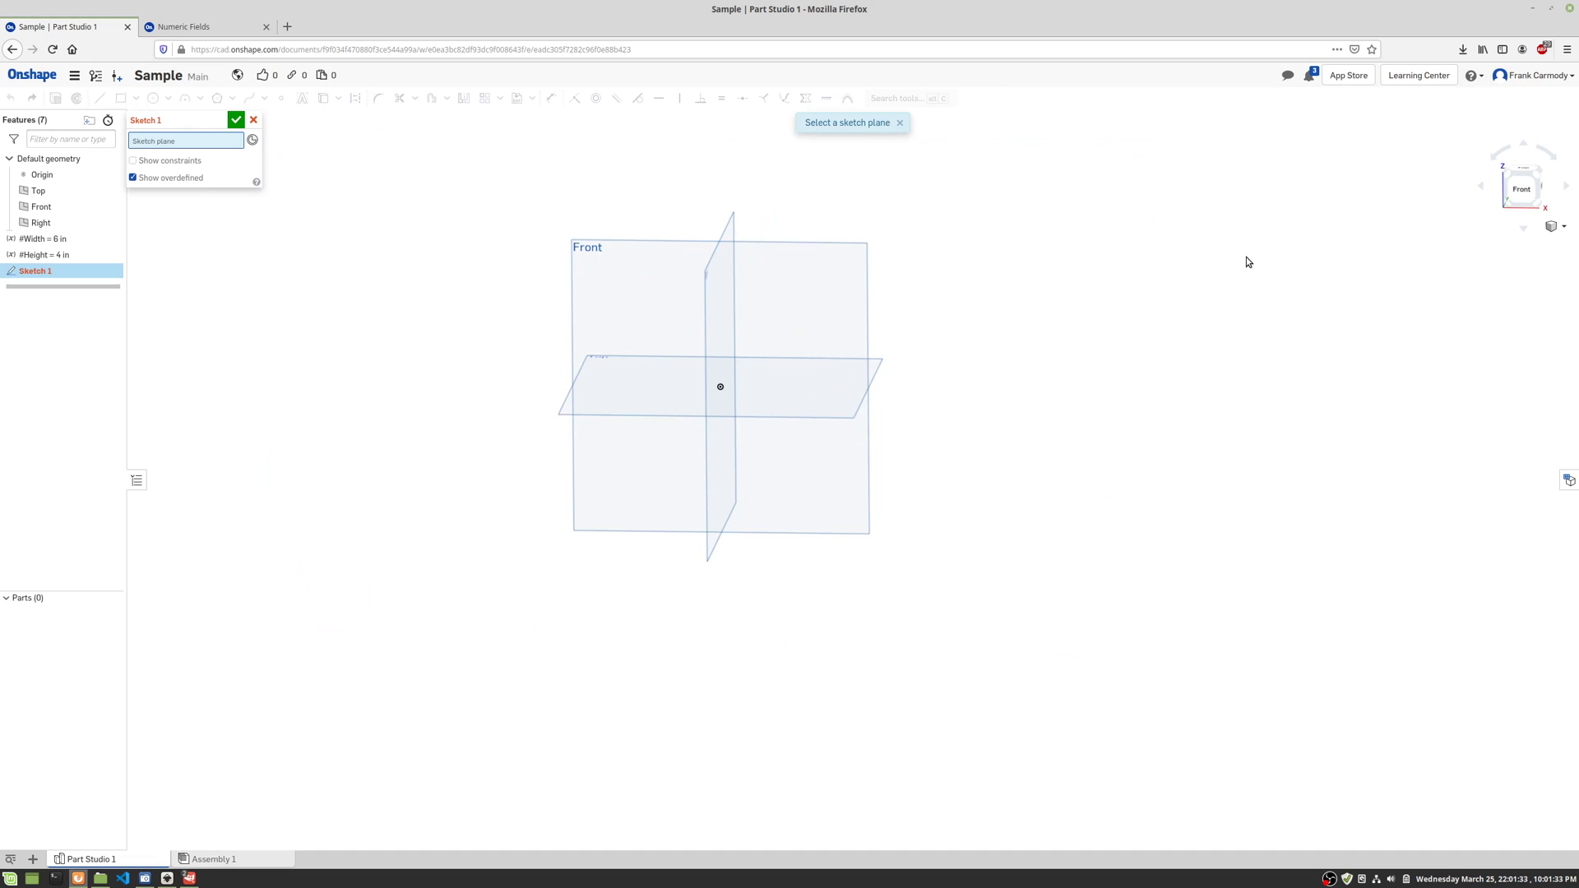
{"action": "left_click", "coordinate": [602, 404]}
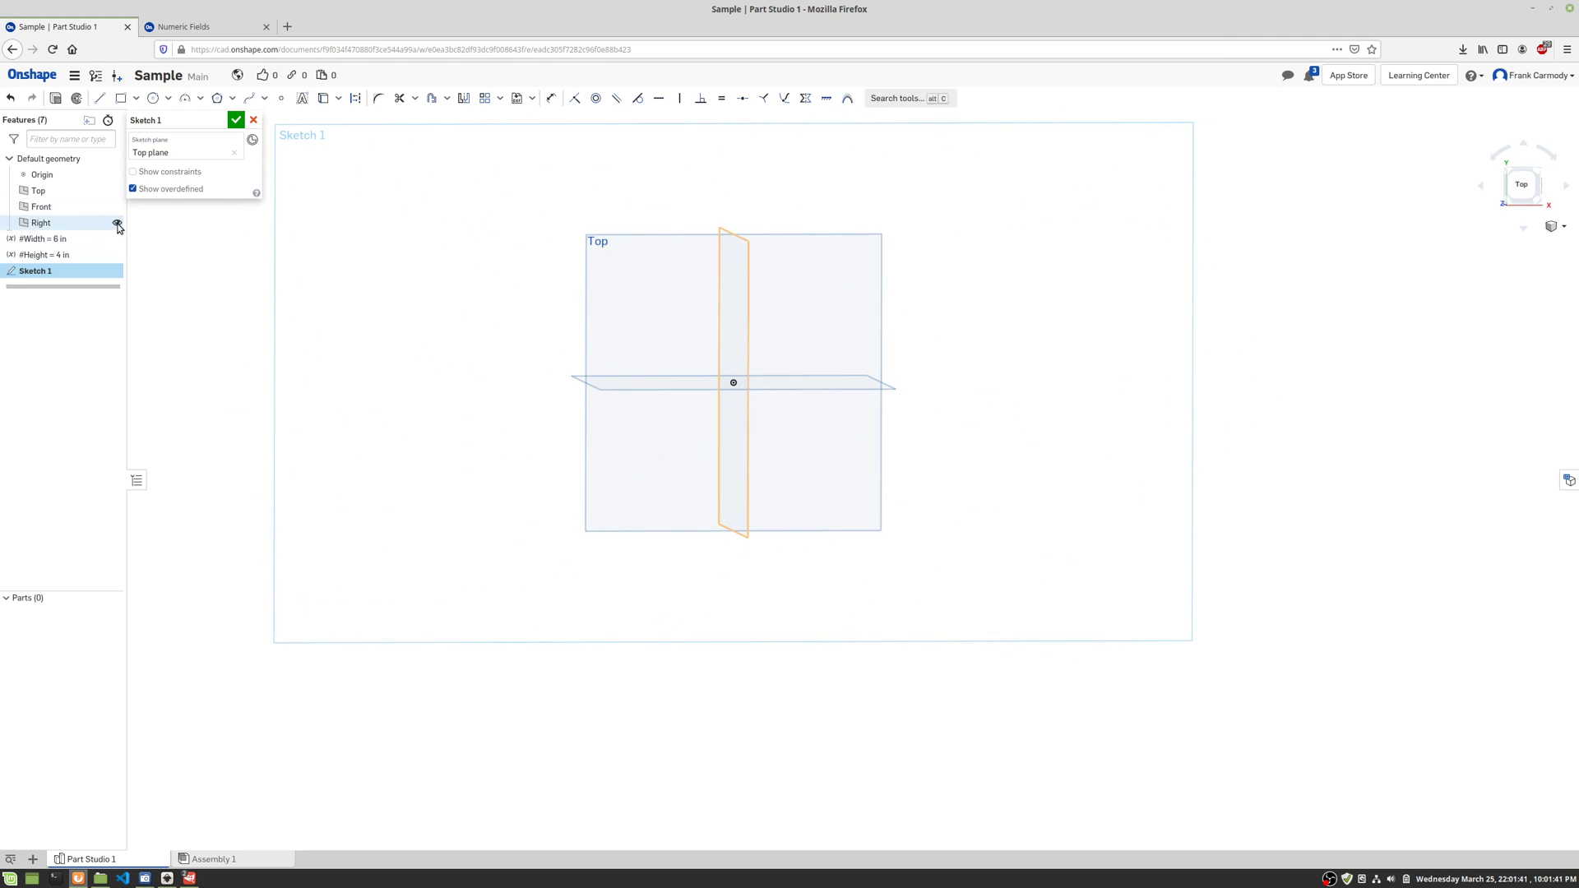
Hide the Right, Front and Top default planes
{"action": "left_click", "coordinate": [116, 223]}
{"action": "left_click", "coordinate": [117, 206]}
{"action": "left_click", "coordinate": [117, 191]}
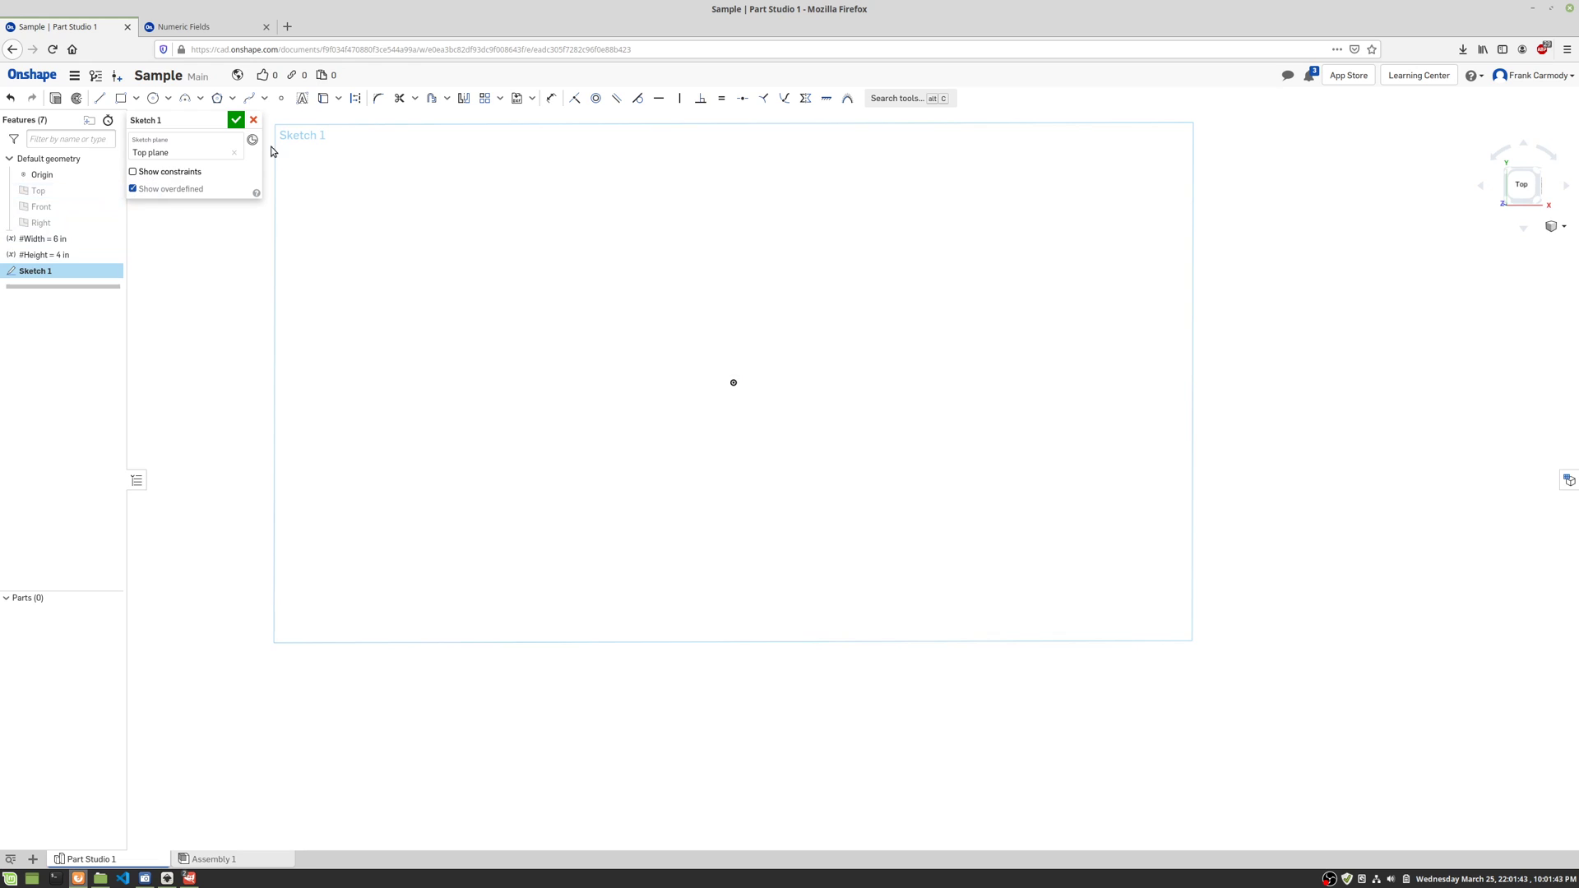
Draw a corner rectangle around the origin and dimension its top edge as #Width (6)
{"action": "left_click", "coordinate": [120, 98]}
{"action": "left_click", "coordinate": [562, 294]}
{"action": "left_click", "coordinate": [920, 522]}
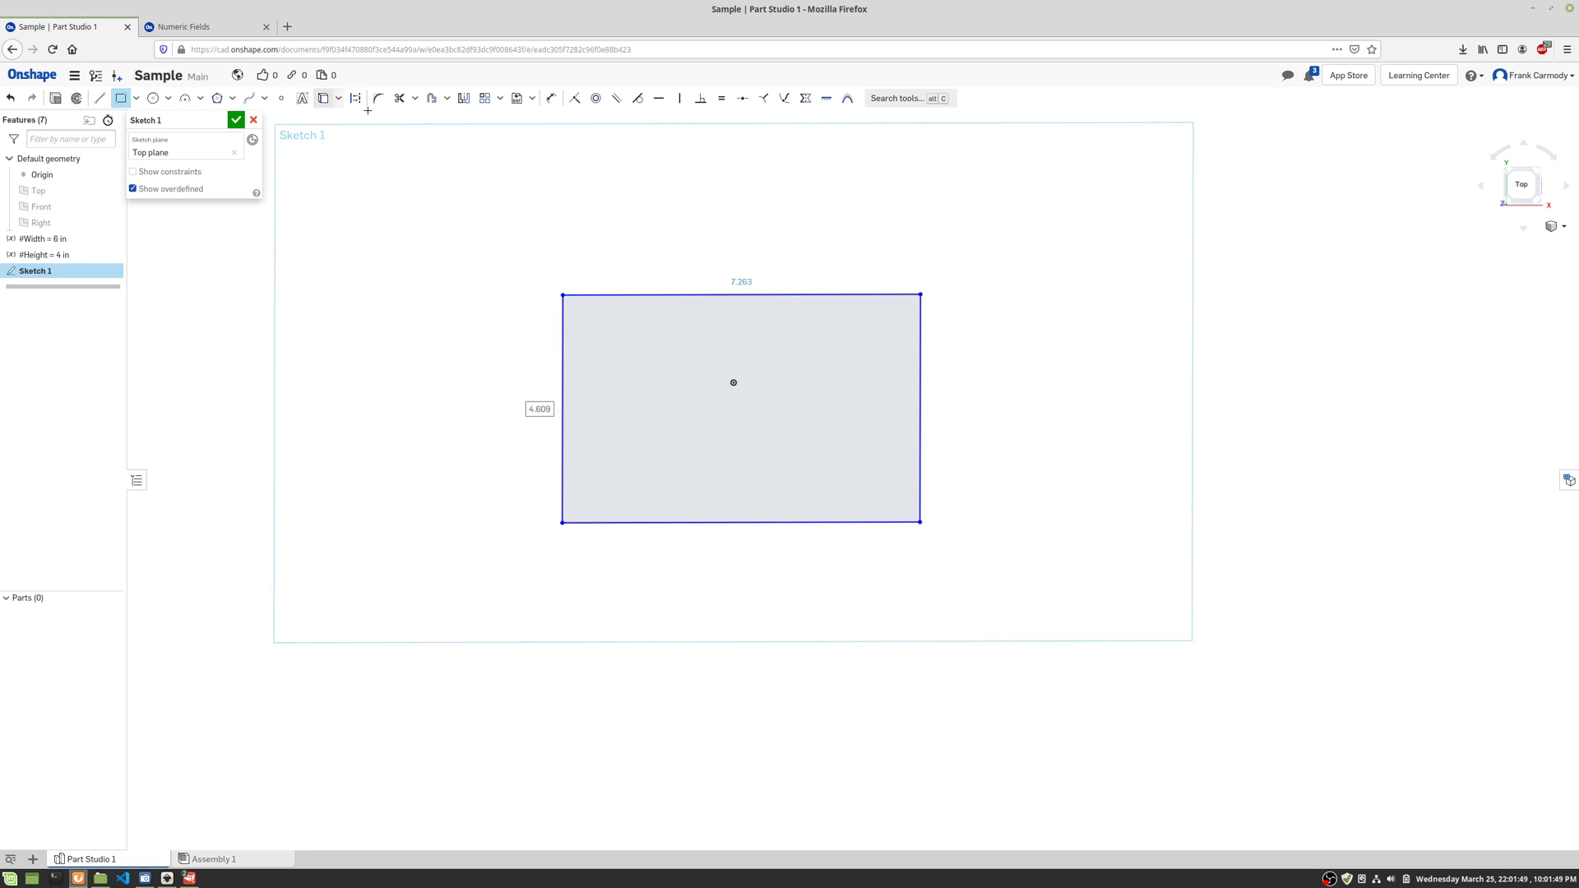
{"action": "left_click", "coordinate": [551, 98]}
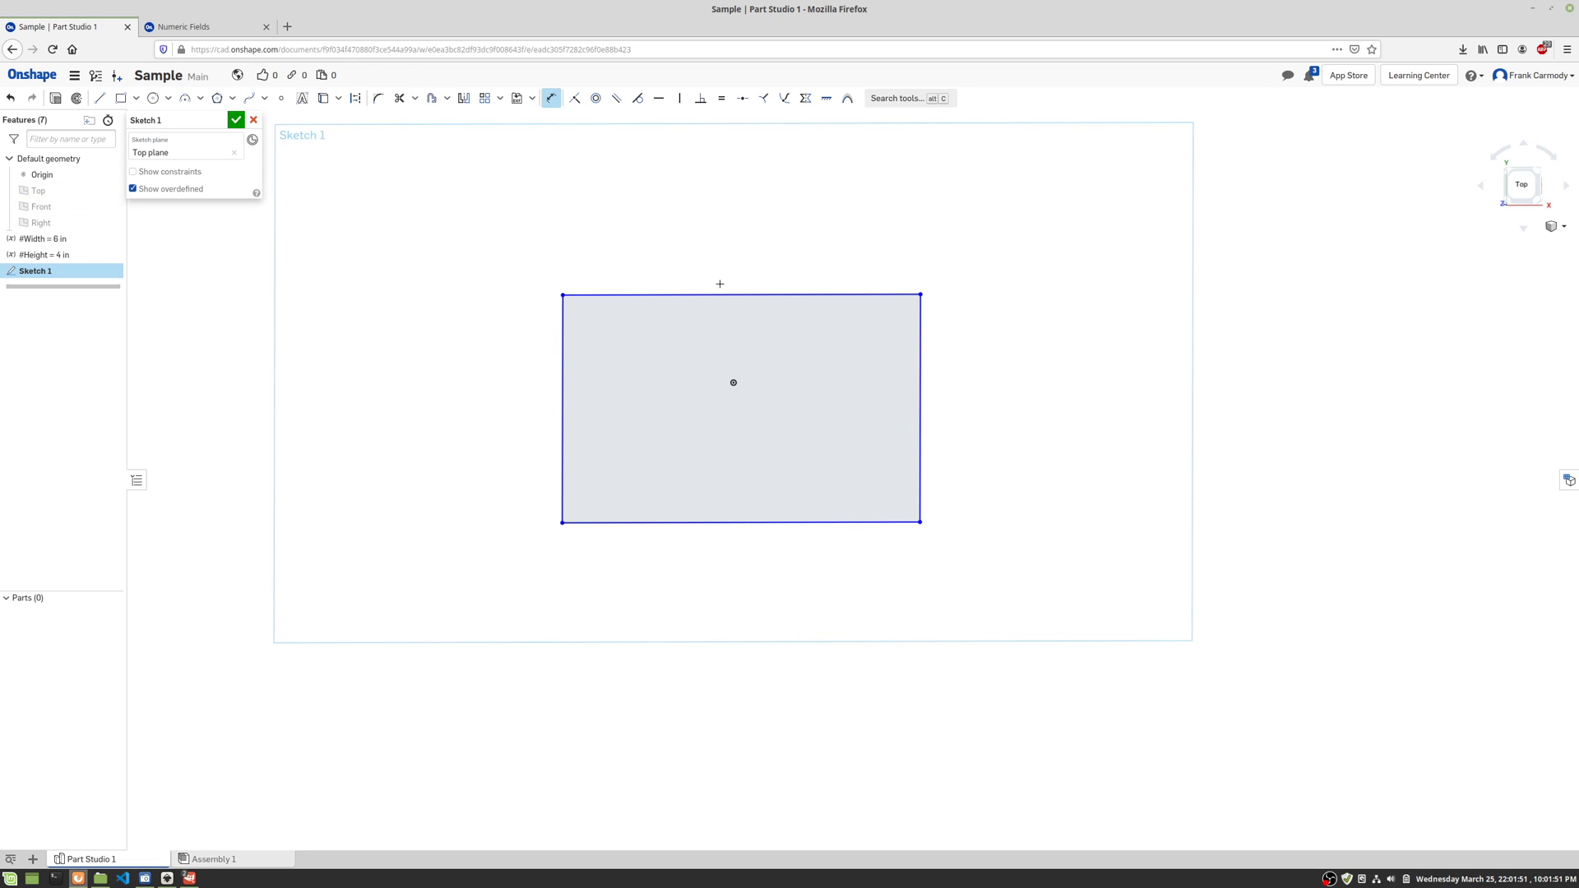
{"action": "left_click", "coordinate": [721, 245]}
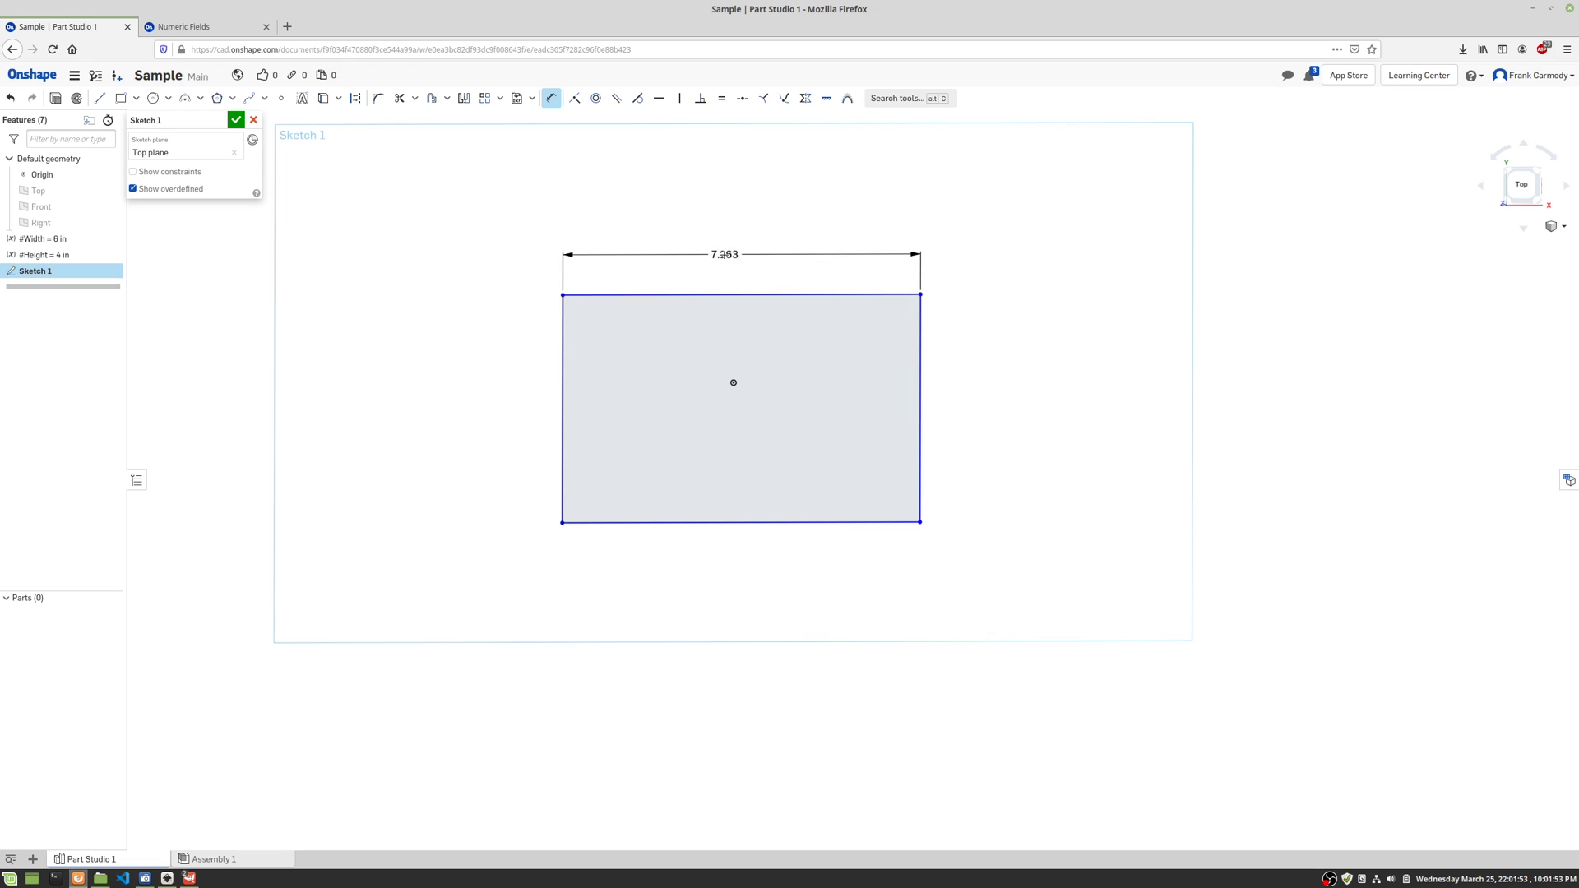
{"action": "left_click", "coordinate": [725, 256]}
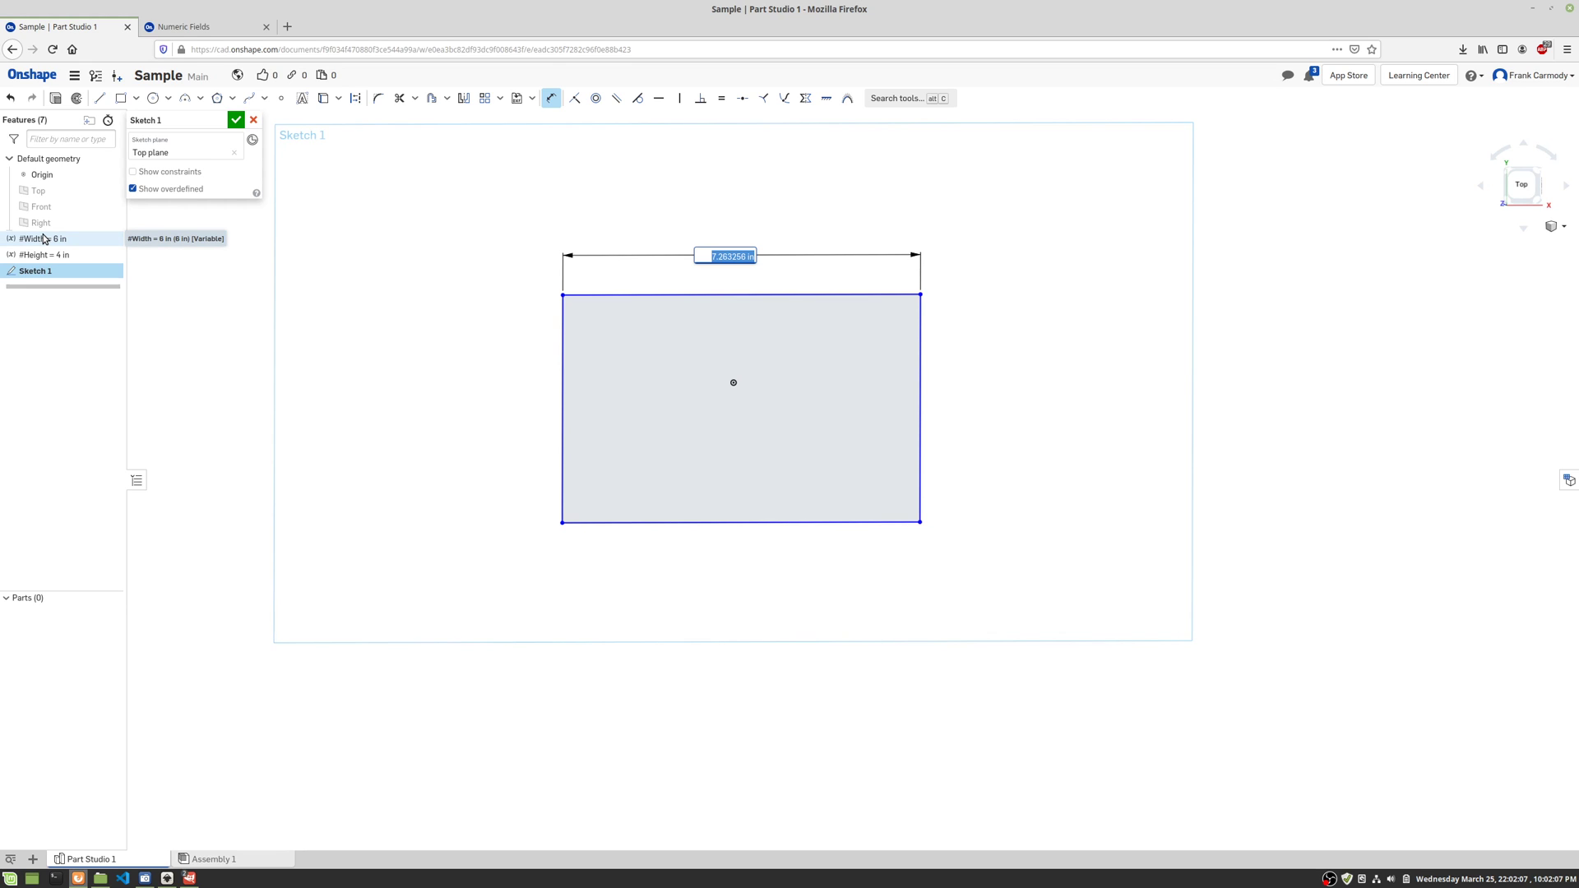
{"action": "type", "text": "#"}
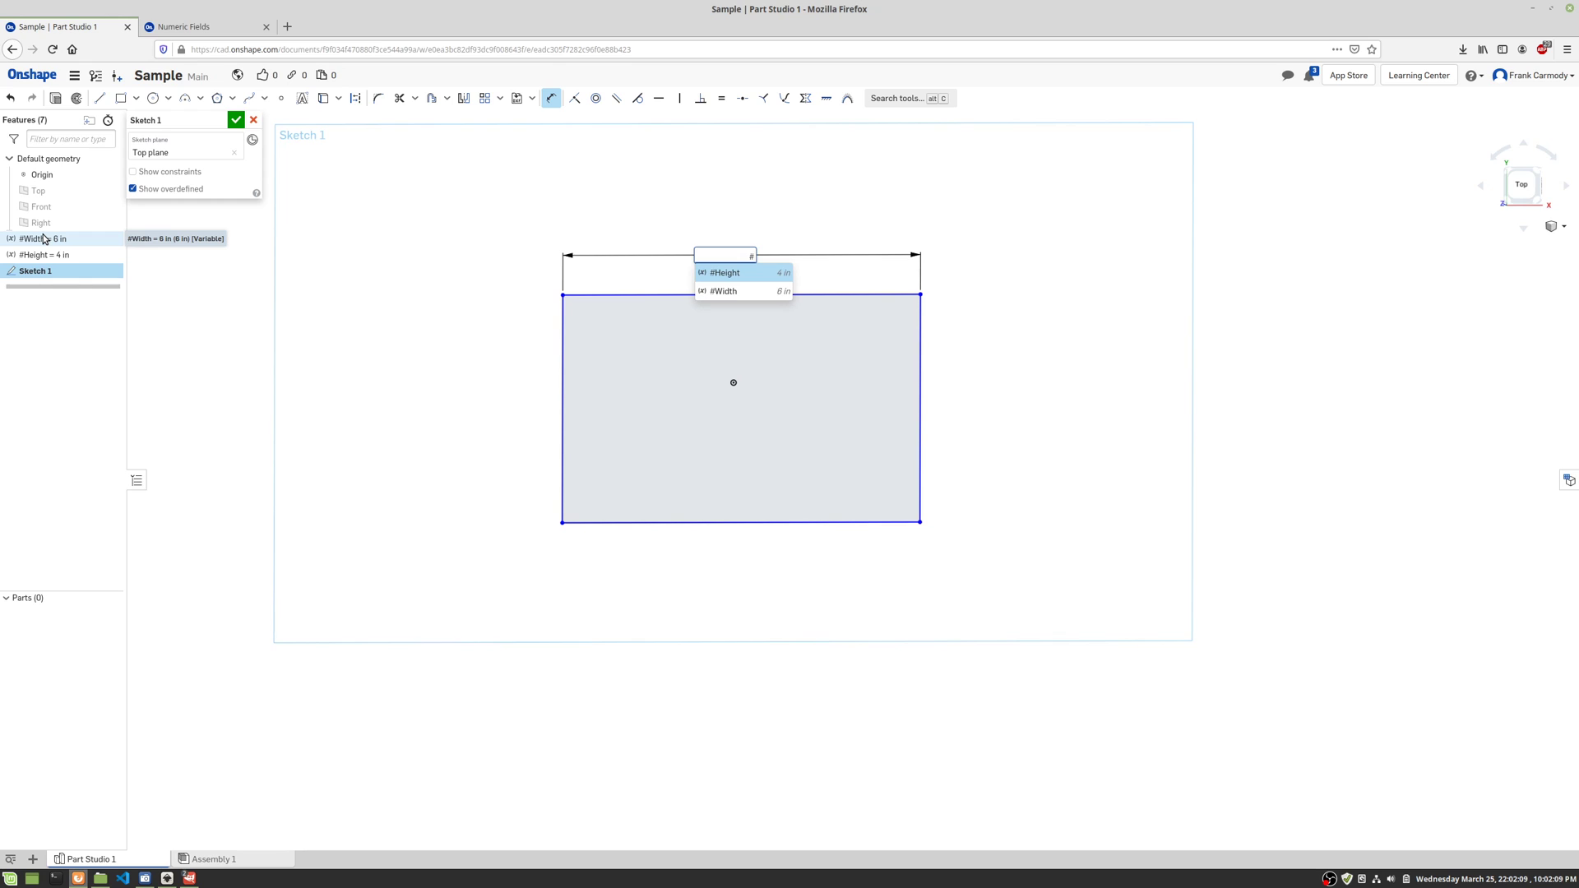
{"action": "left_click", "coordinate": [723, 290]}
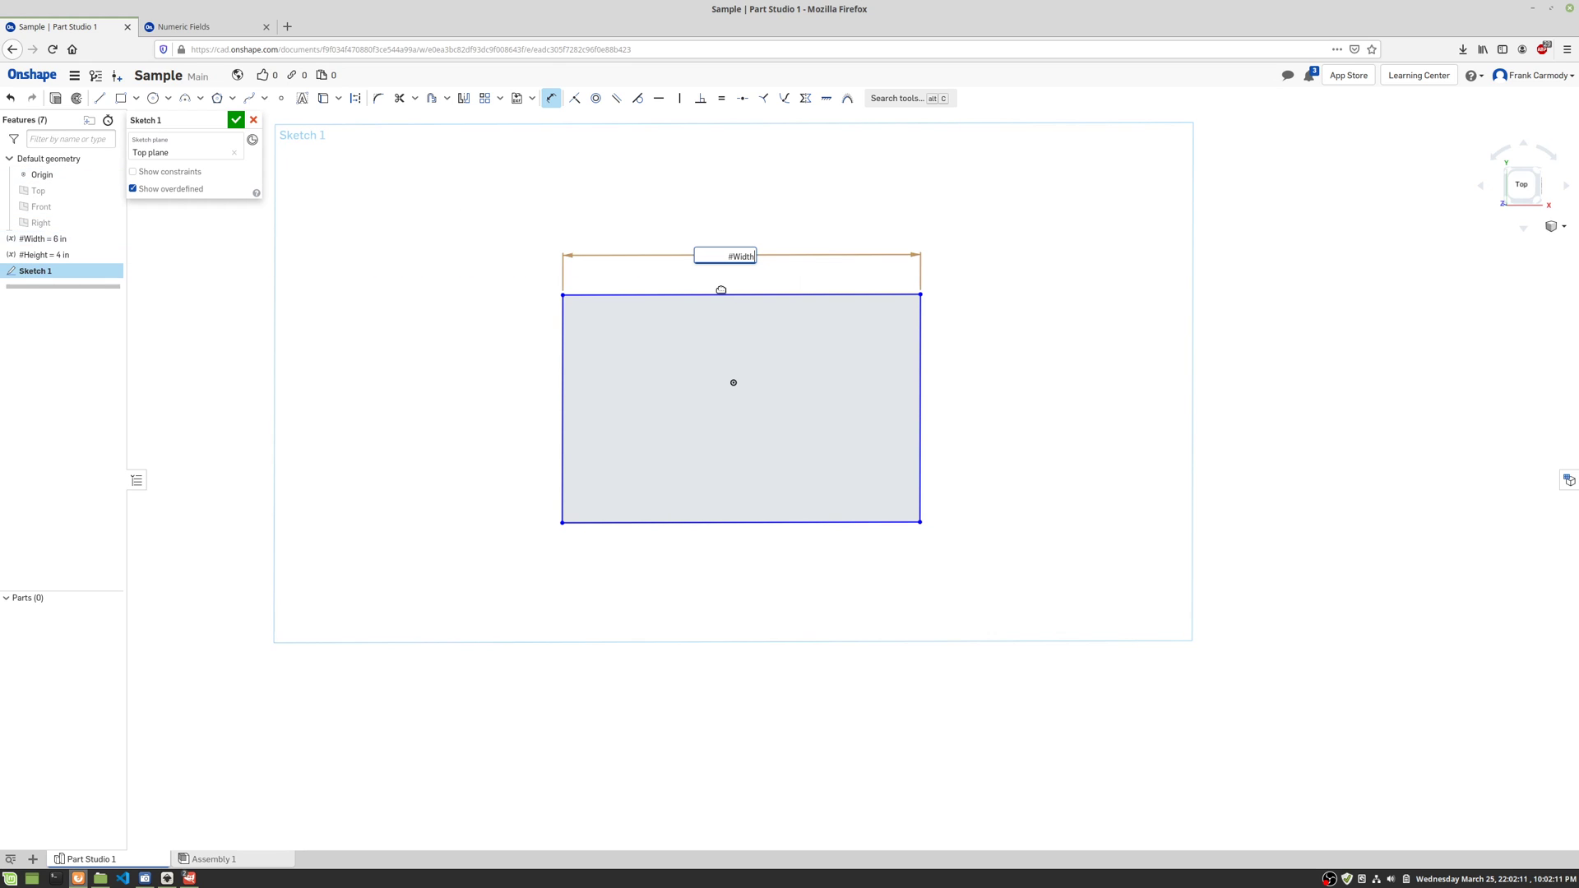
{"action": "key", "text": "Return"}
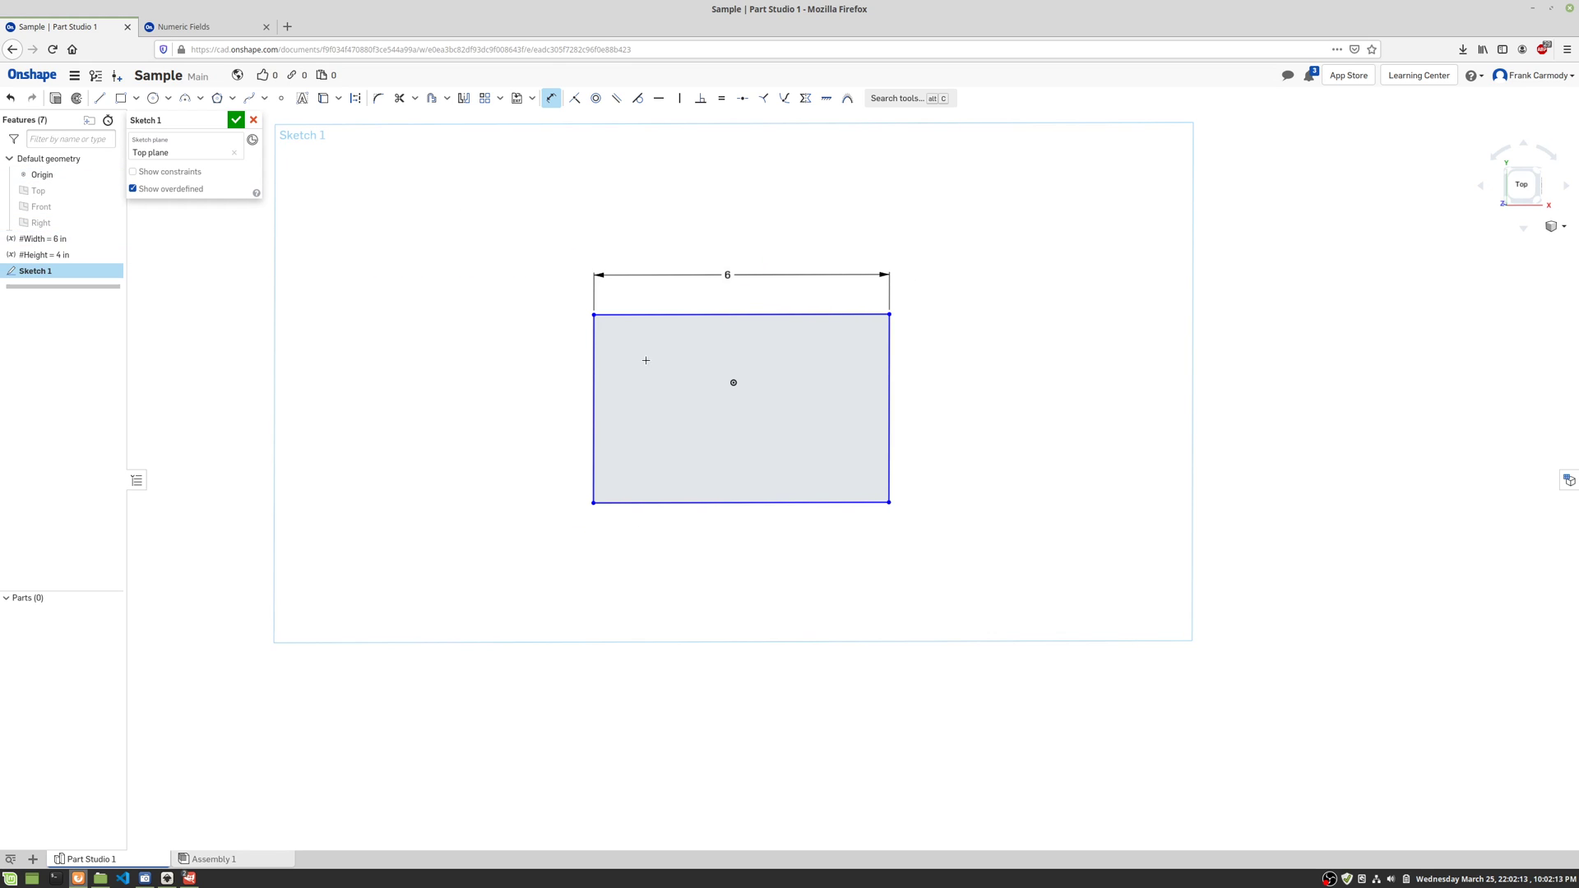
Dimension the rectangle's left edge as #Height, making it 4 tall
{"action": "left_click", "coordinate": [594, 393]}
{"action": "left_click", "coordinate": [498, 400]}
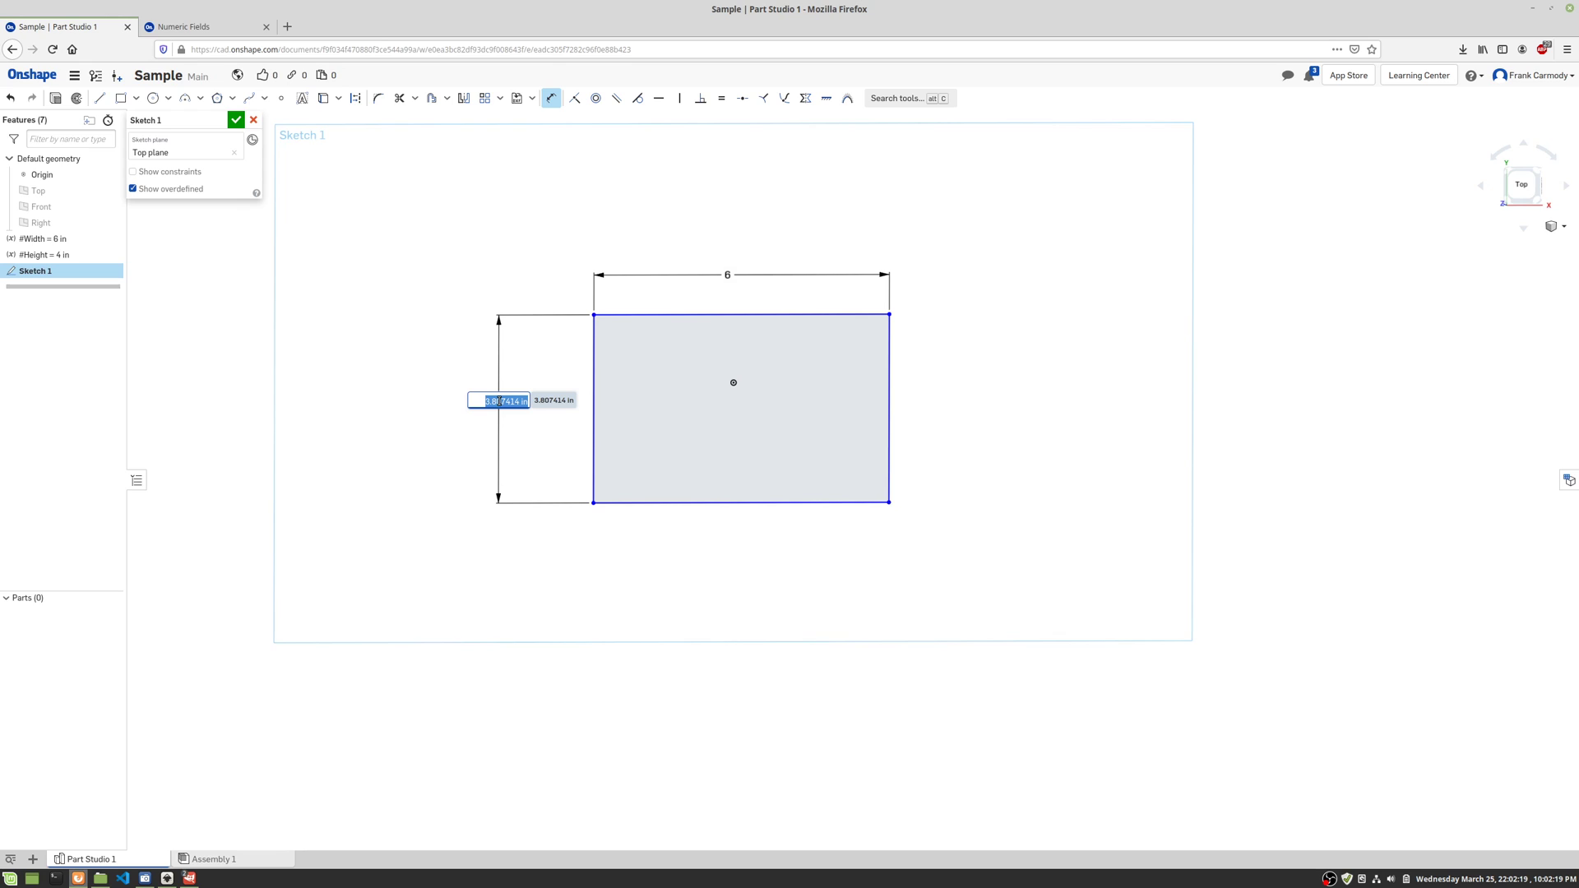
{"action": "type", "text": "#"}
{"action": "left_click", "coordinate": [521, 417]}
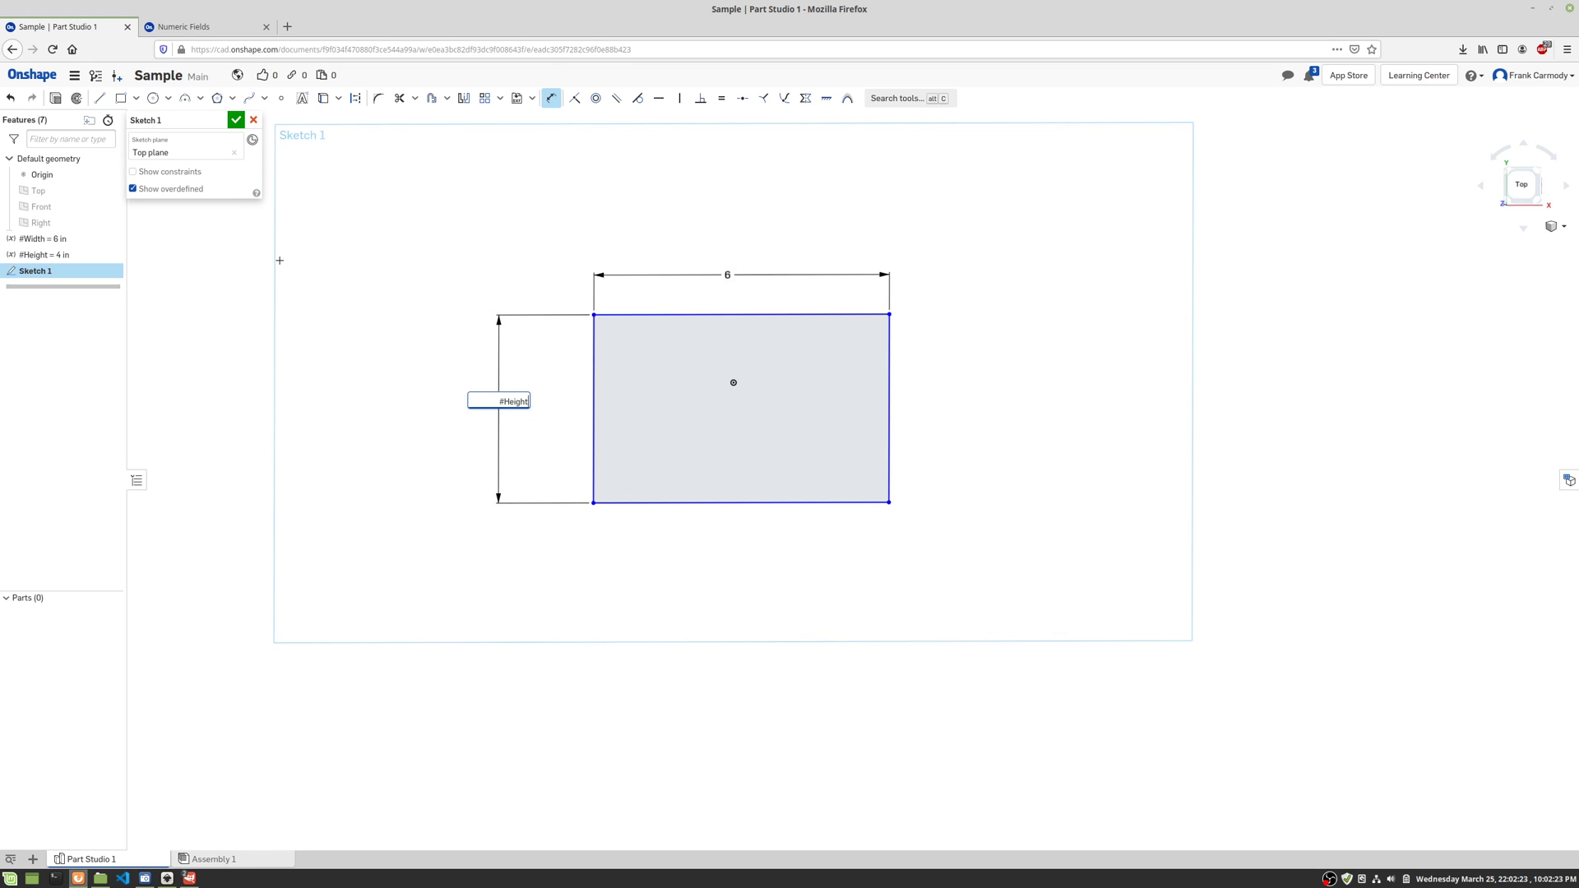
{"action": "key", "text": "Return"}
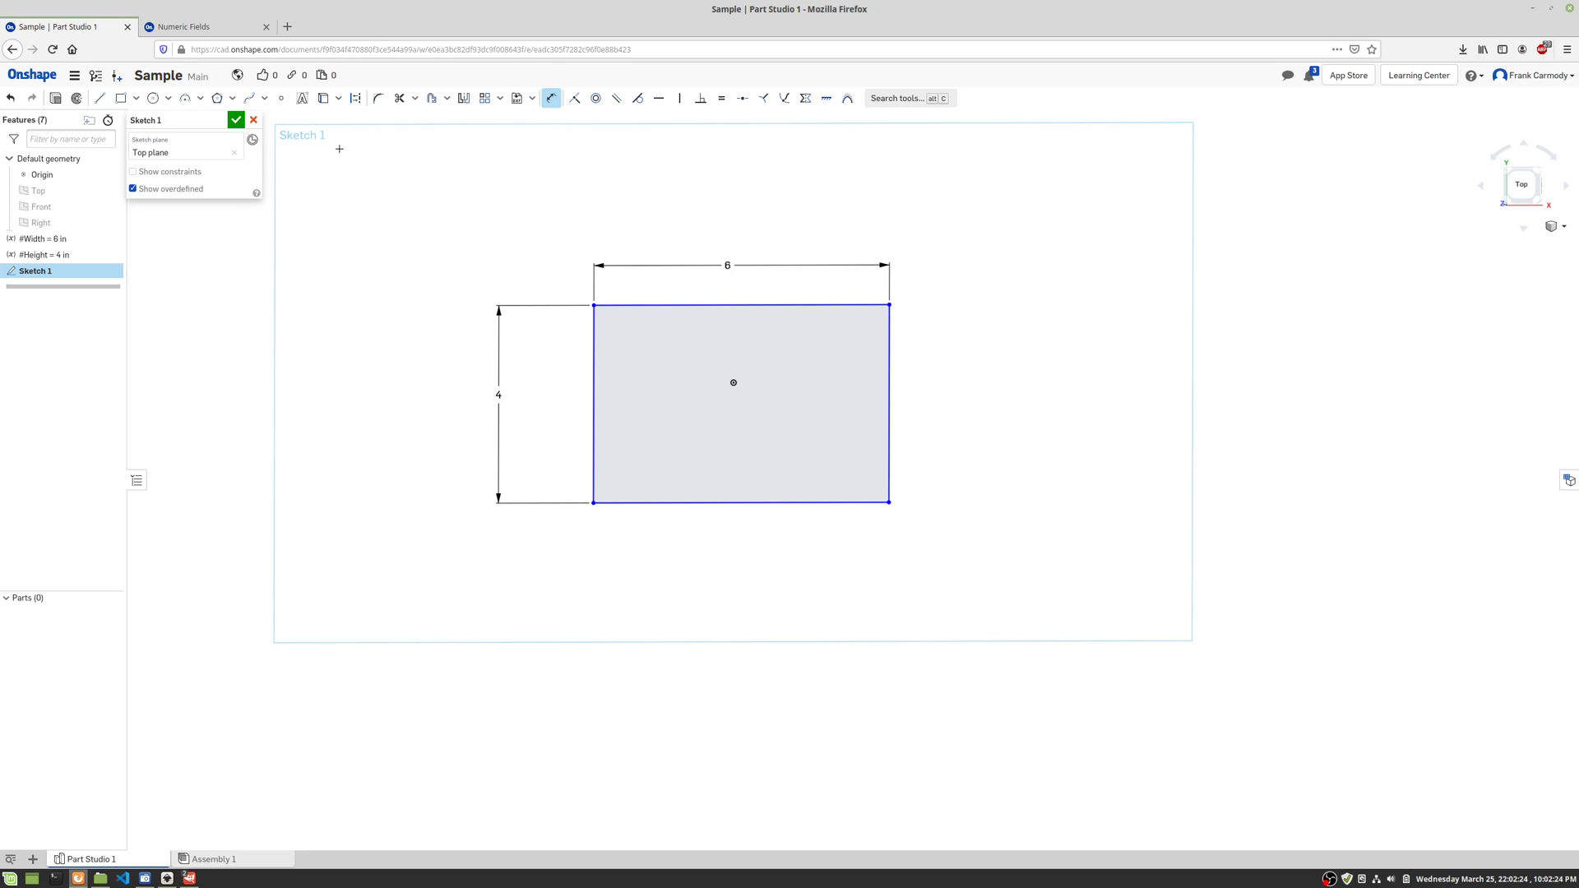
Draw a circle in the left half of the board outline
{"action": "left_click", "coordinate": [154, 98]}
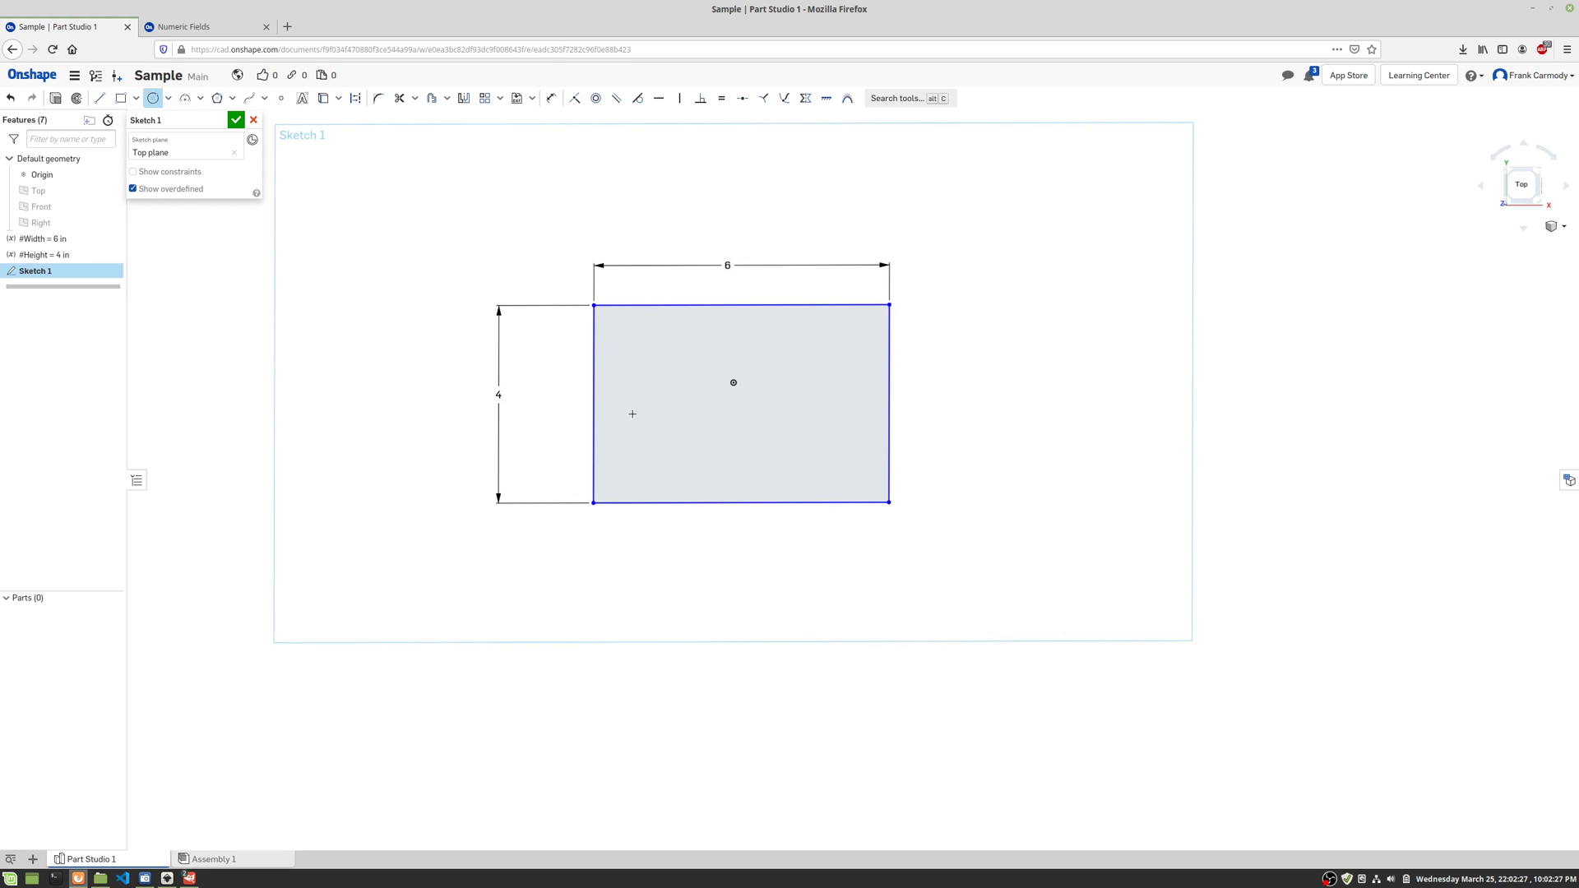
{"action": "left_click", "coordinate": [657, 412]}
{"action": "left_click", "coordinate": [637, 389]}
Draw a small square rectangle to the right of centre
{"action": "left_click", "coordinate": [121, 99]}
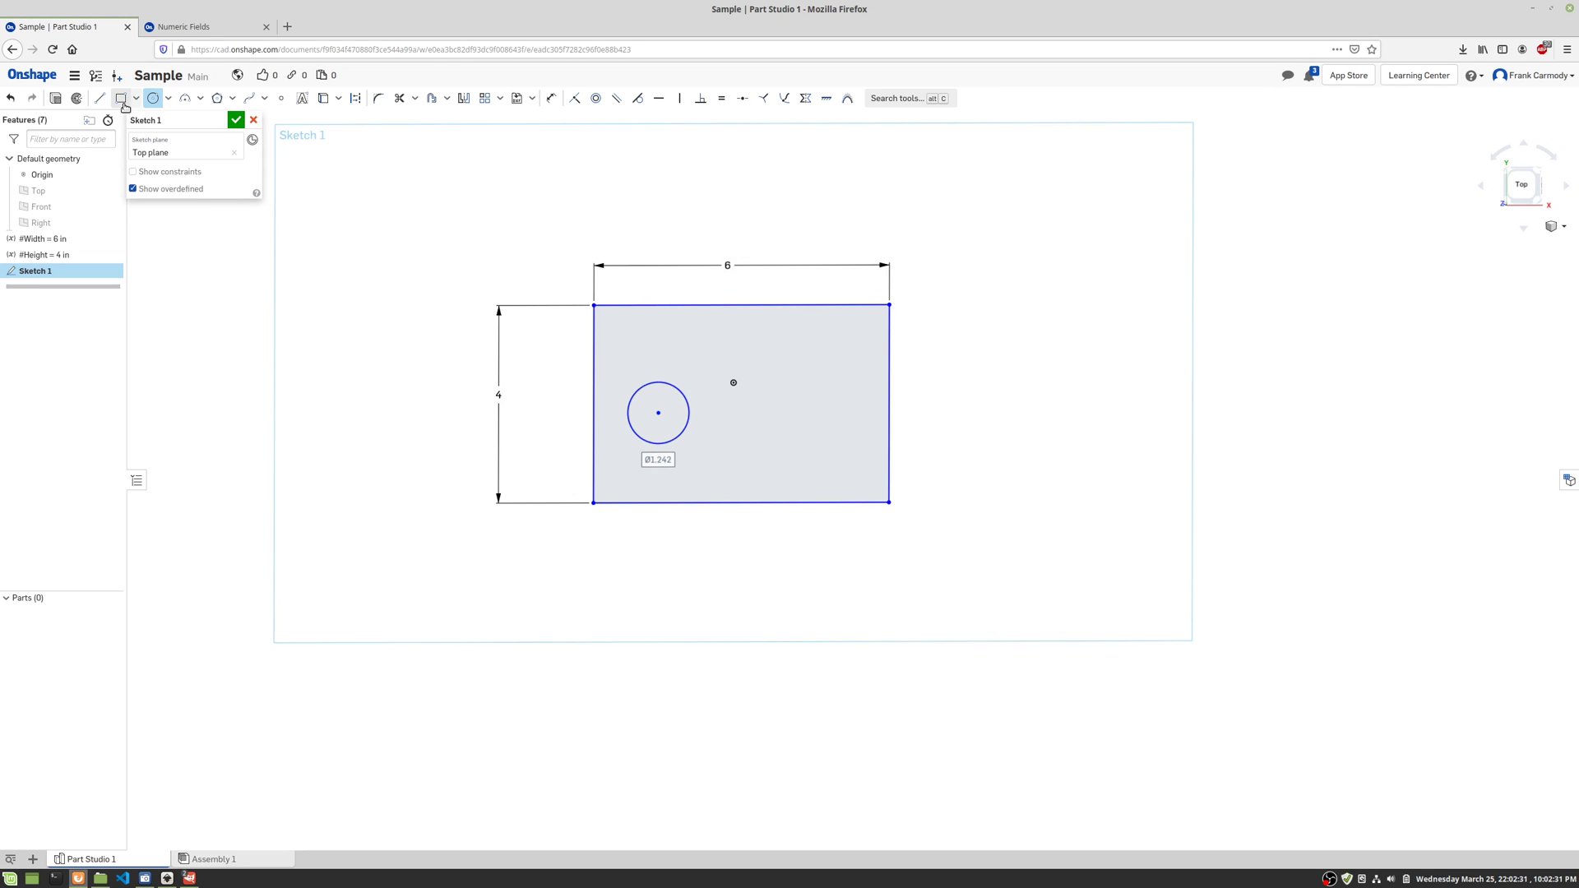
{"action": "left_click", "coordinate": [784, 390]}
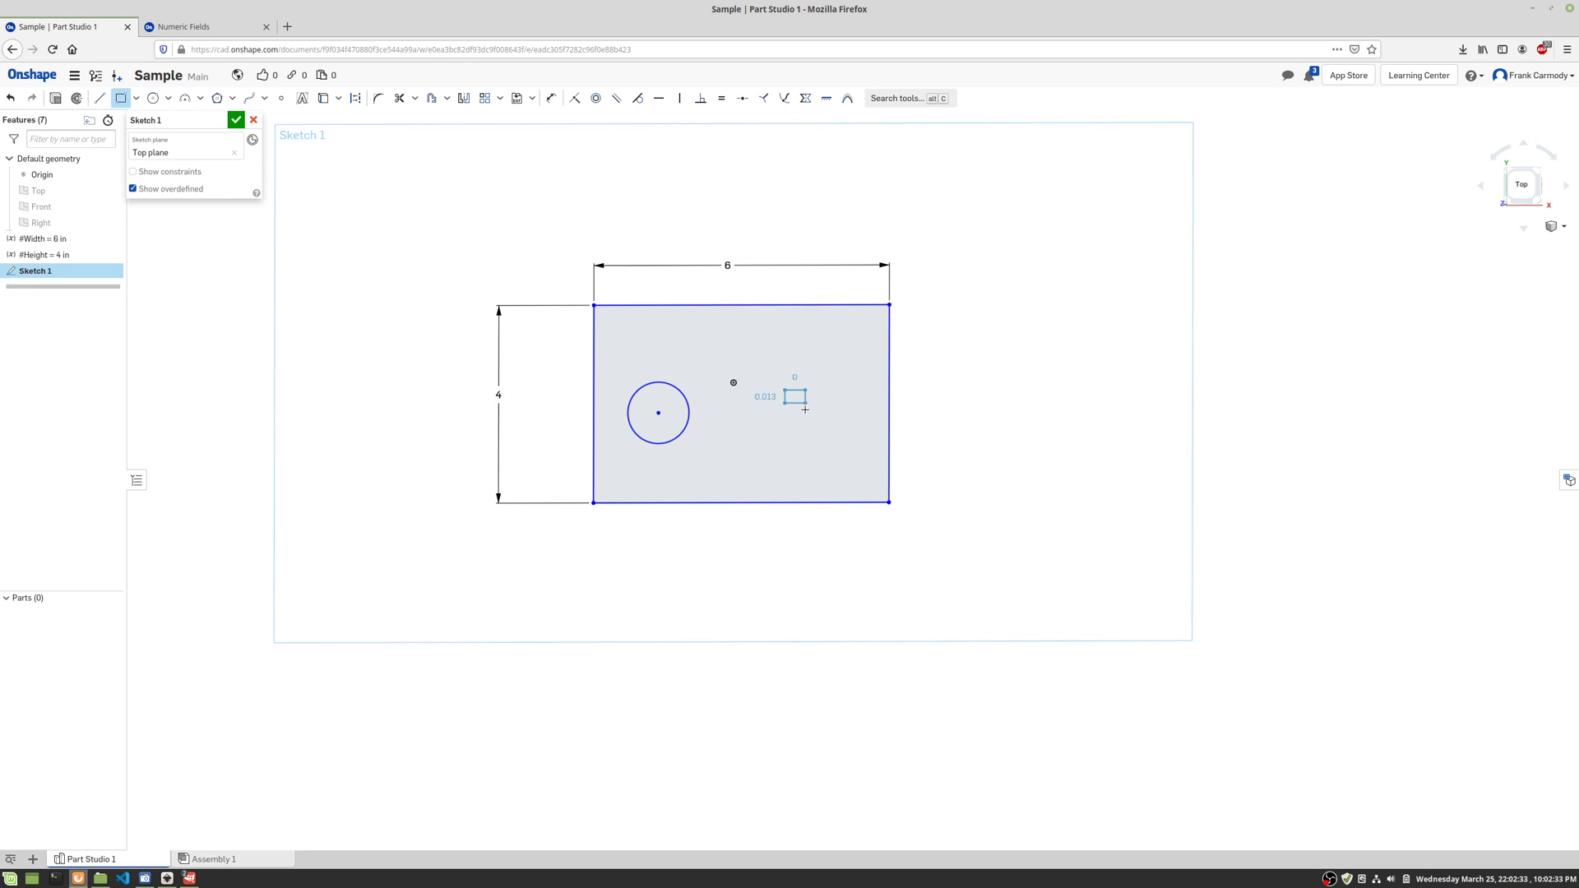
{"action": "left_click", "coordinate": [842, 444]}
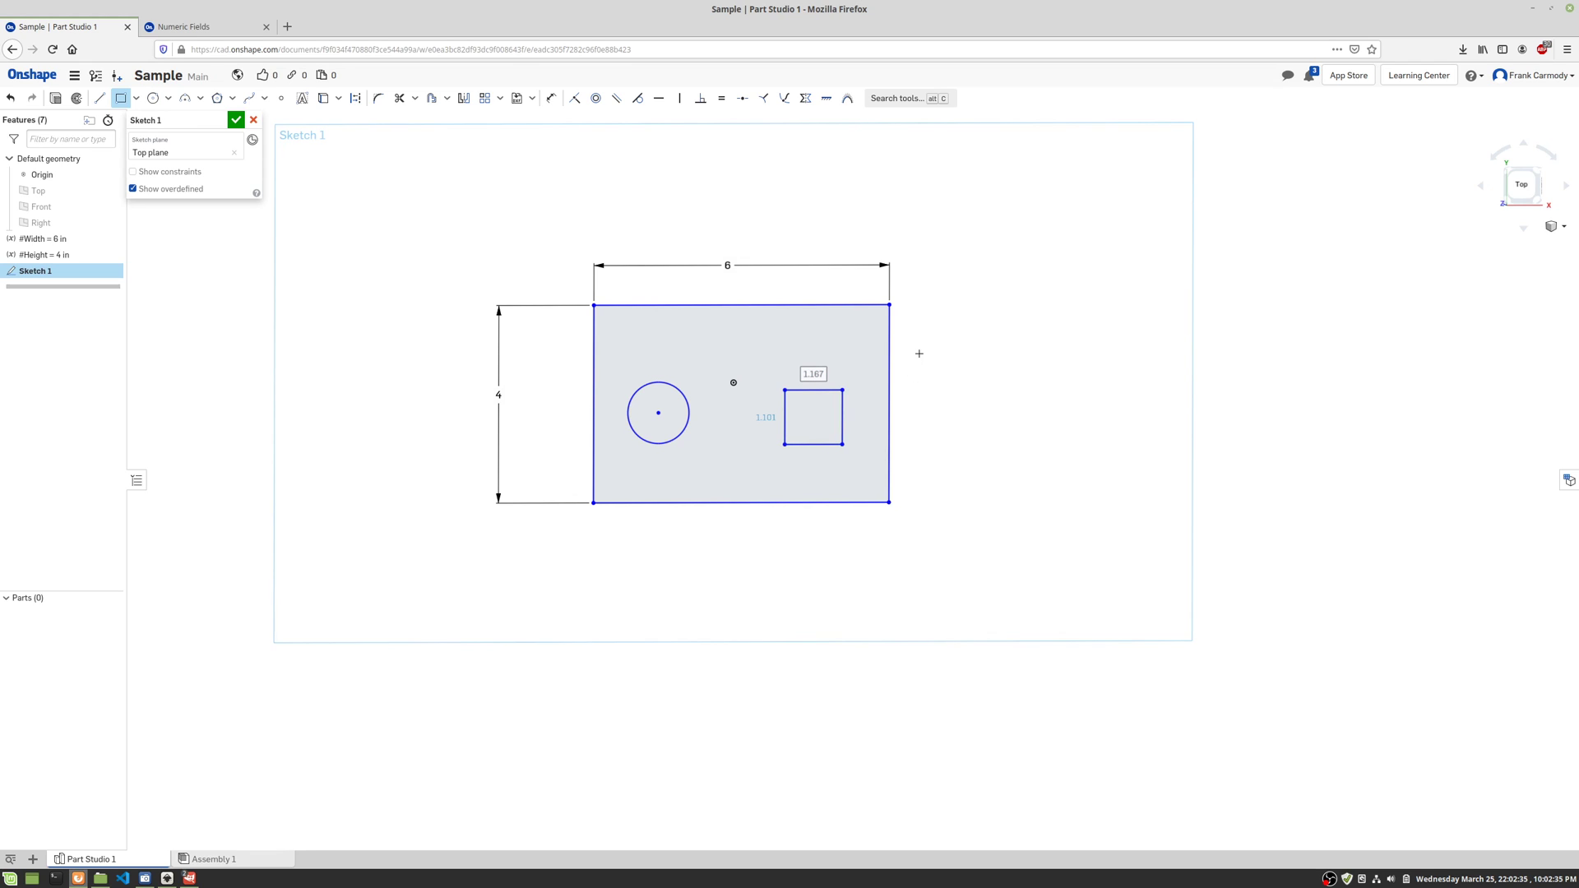
{"action": "key", "text": "Tab"}
Close the sketch and create a length variable Hole with a value of 1 in
{"action": "left_click", "coordinate": [236, 120]}
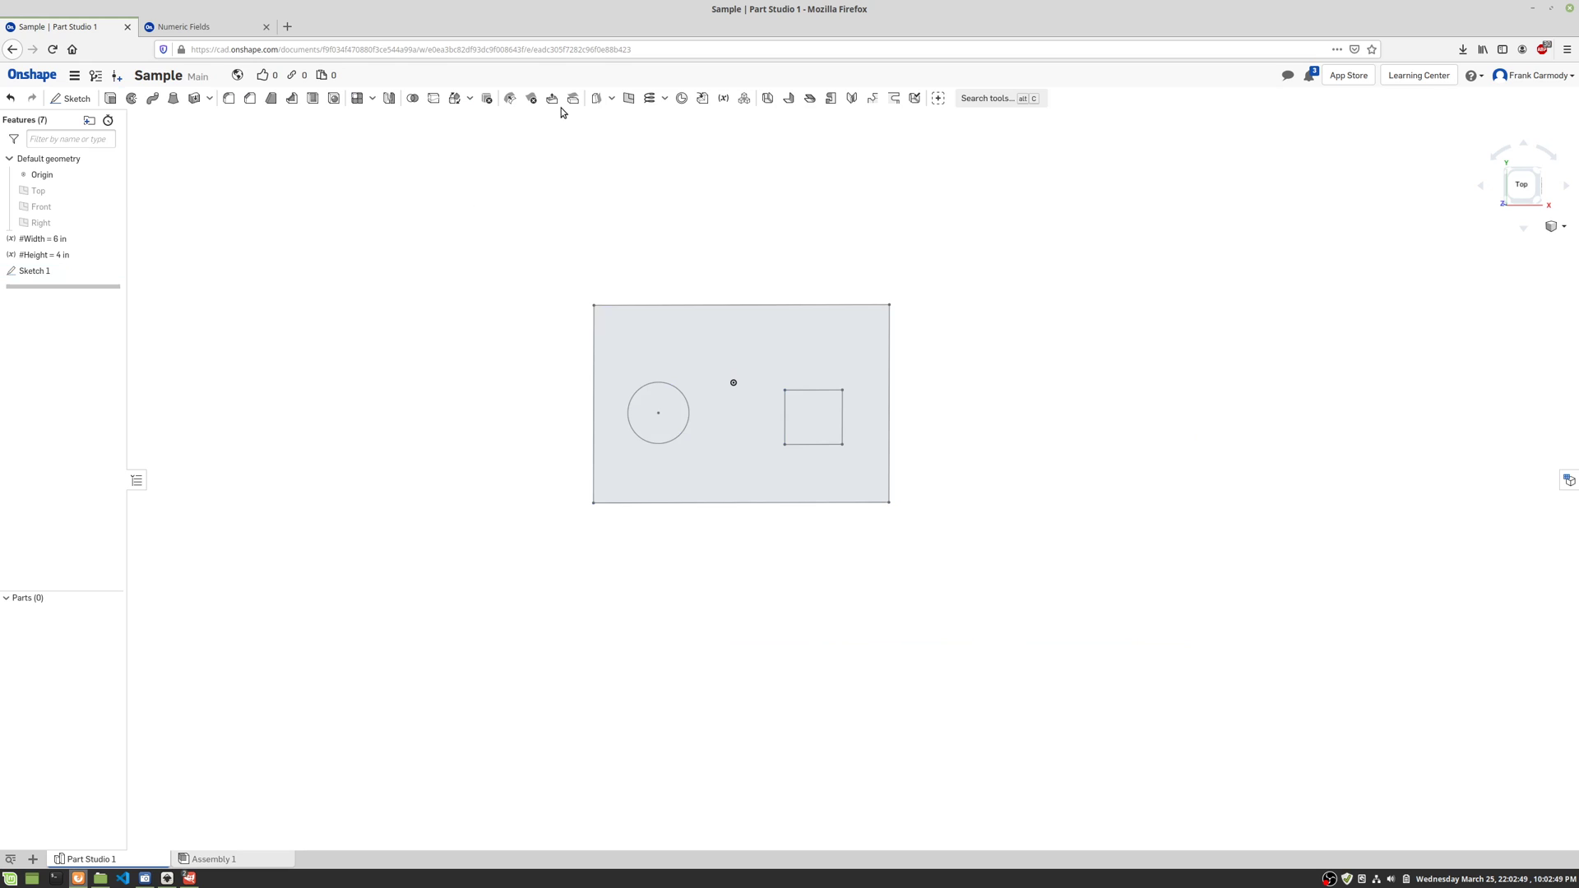
{"action": "left_click", "coordinate": [724, 99]}
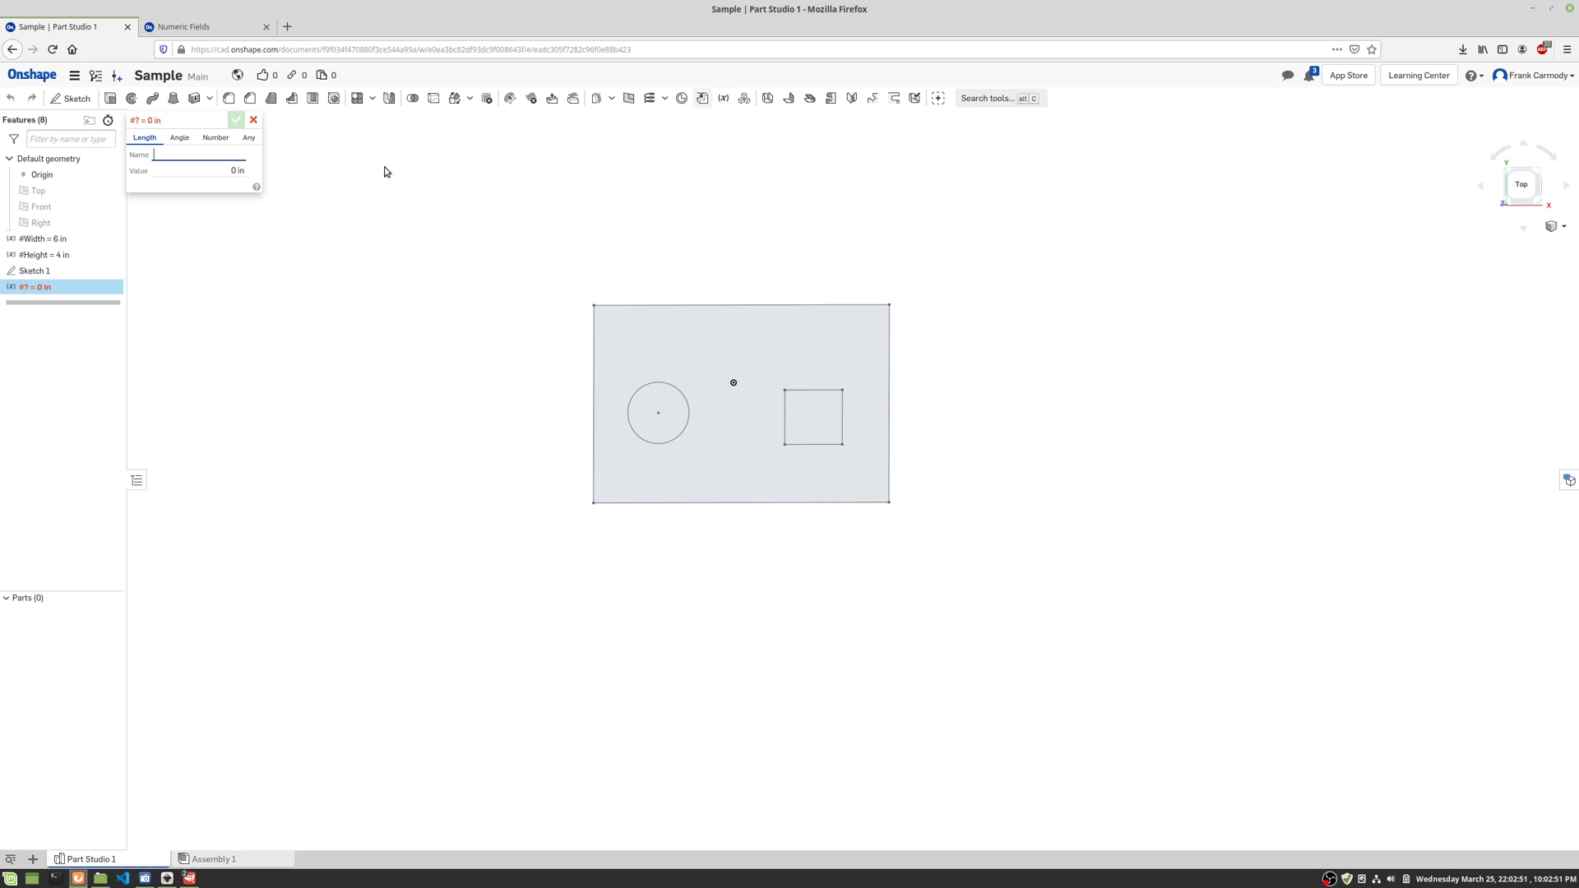
{"action": "type", "text": "Hole"}
{"action": "left_click", "coordinate": [238, 171]}
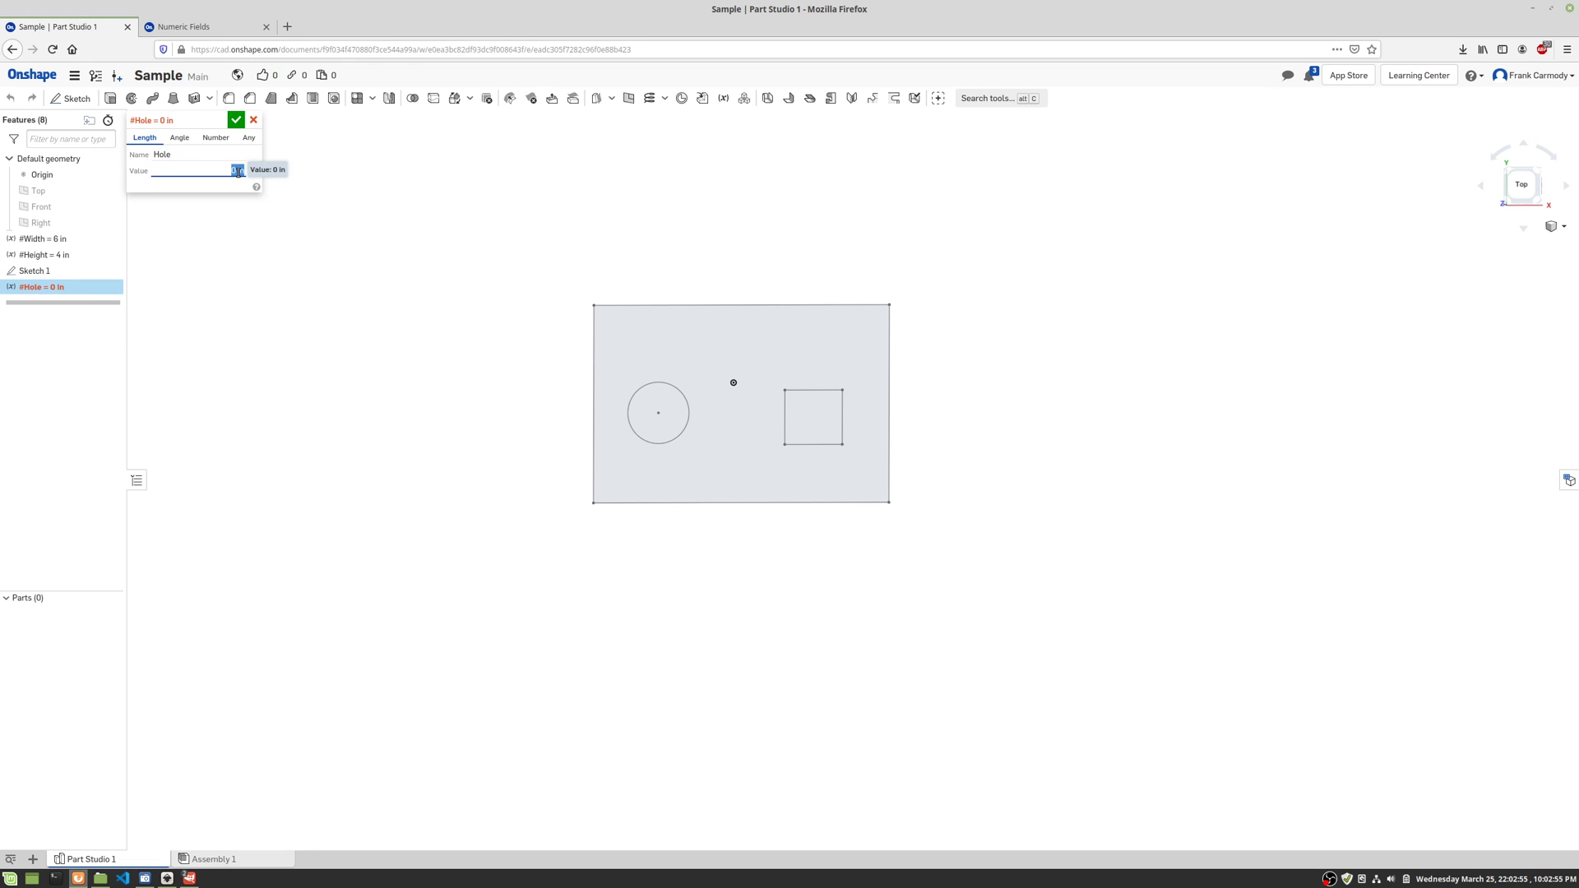
{"action": "left_click", "coordinate": [237, 171]}
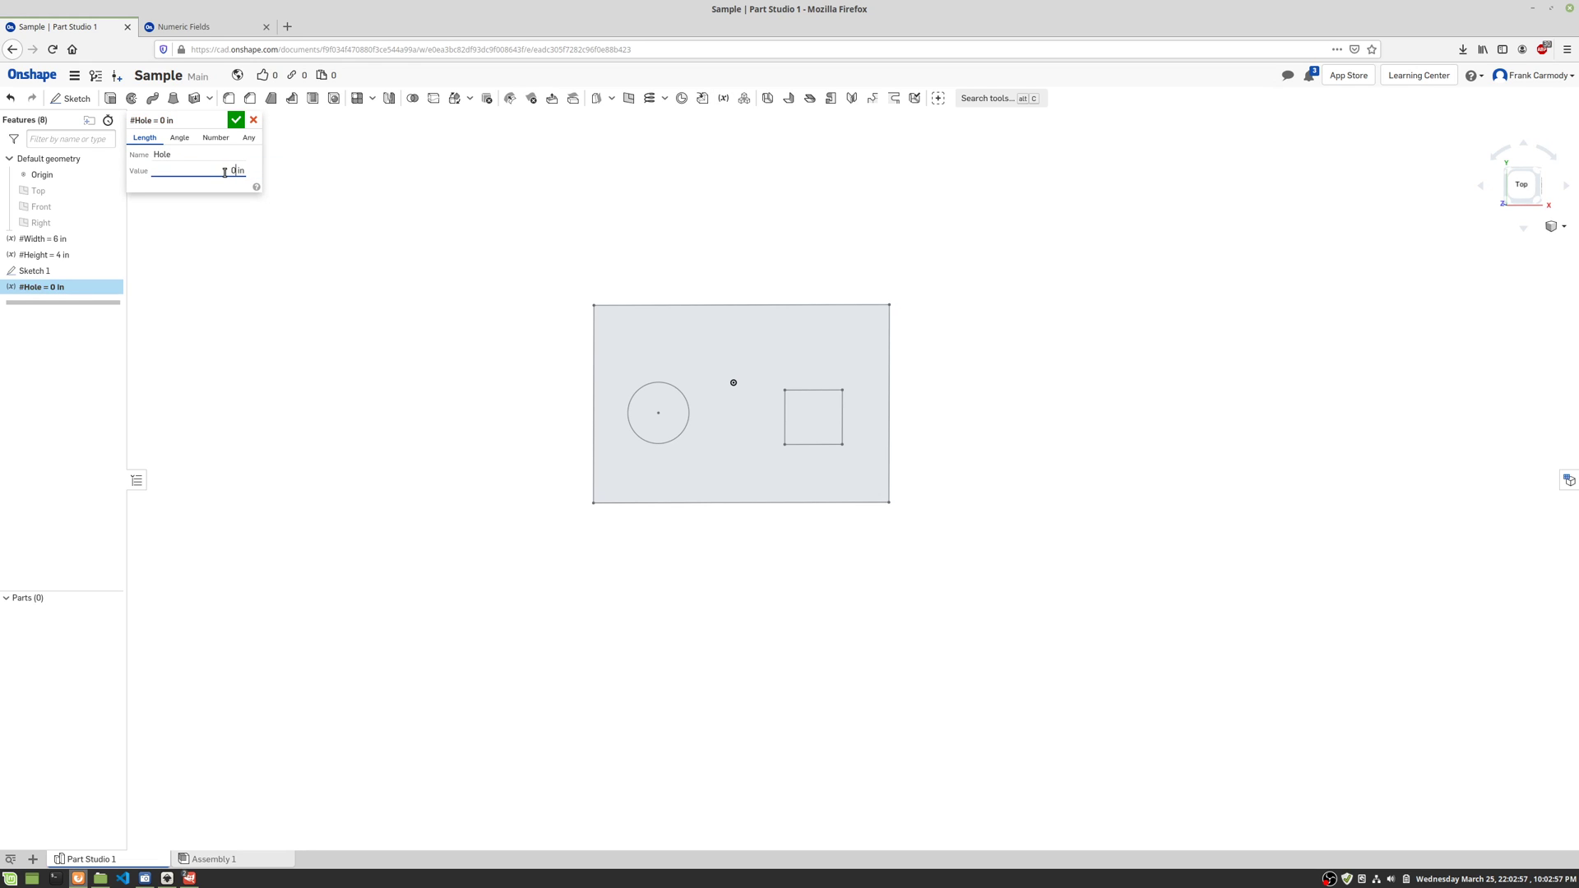
{"action": "key", "text": "BackSpace"}
{"action": "type", "text": "1"}
{"action": "key", "text": "Return"}
{"action": "left_click", "coordinate": [236, 120]}
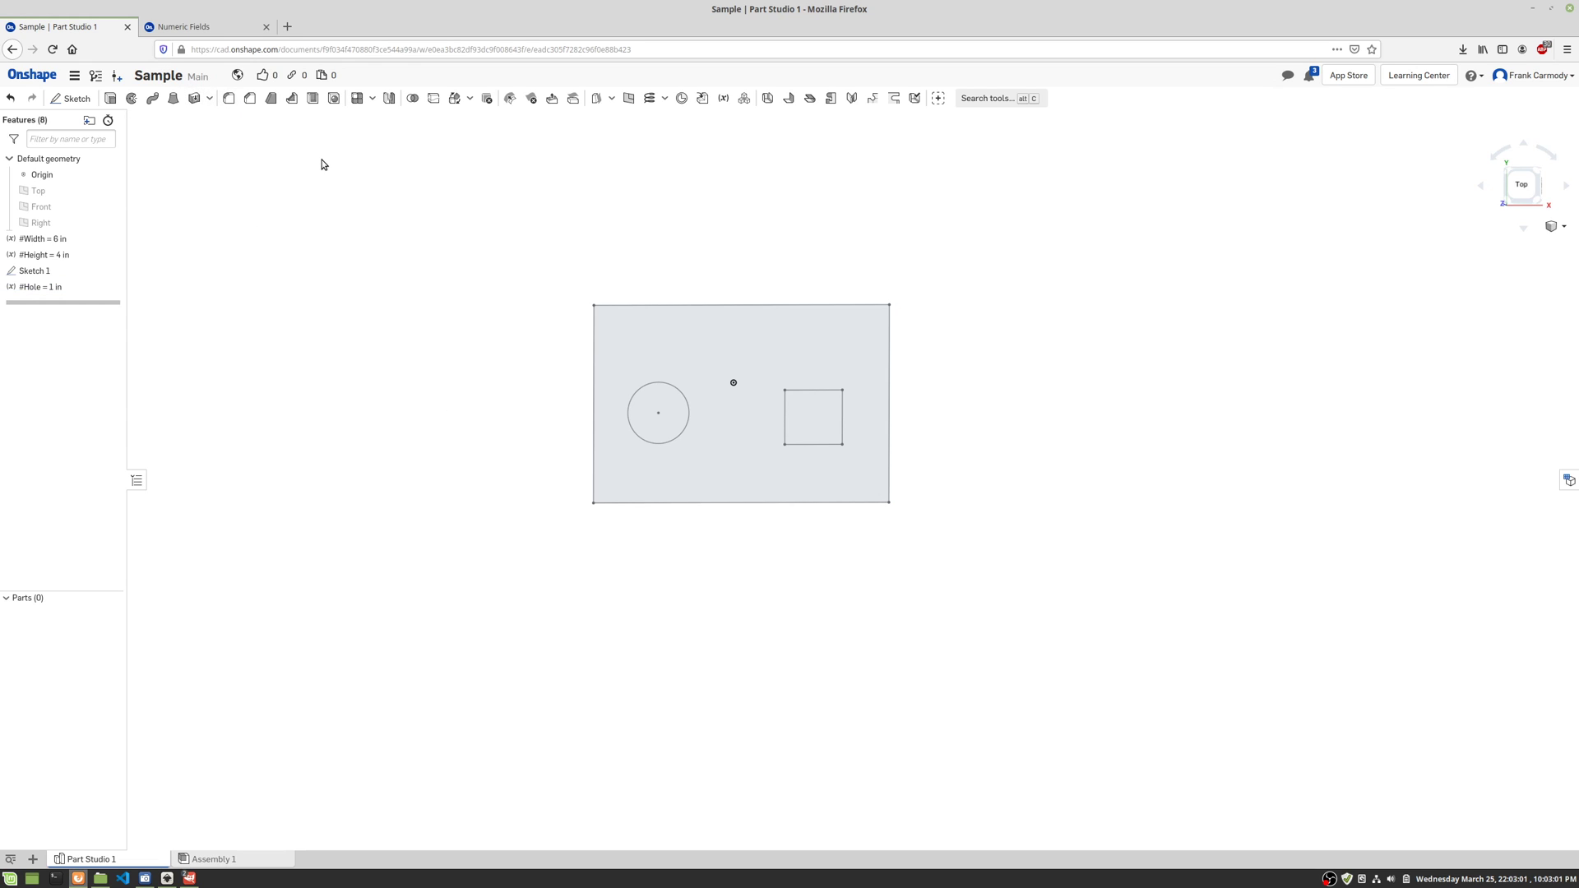
Reopen Sketch 1 and place a diameter dimension (Ø1.242) on the circle
{"action": "double_click", "coordinate": [108, 276]}
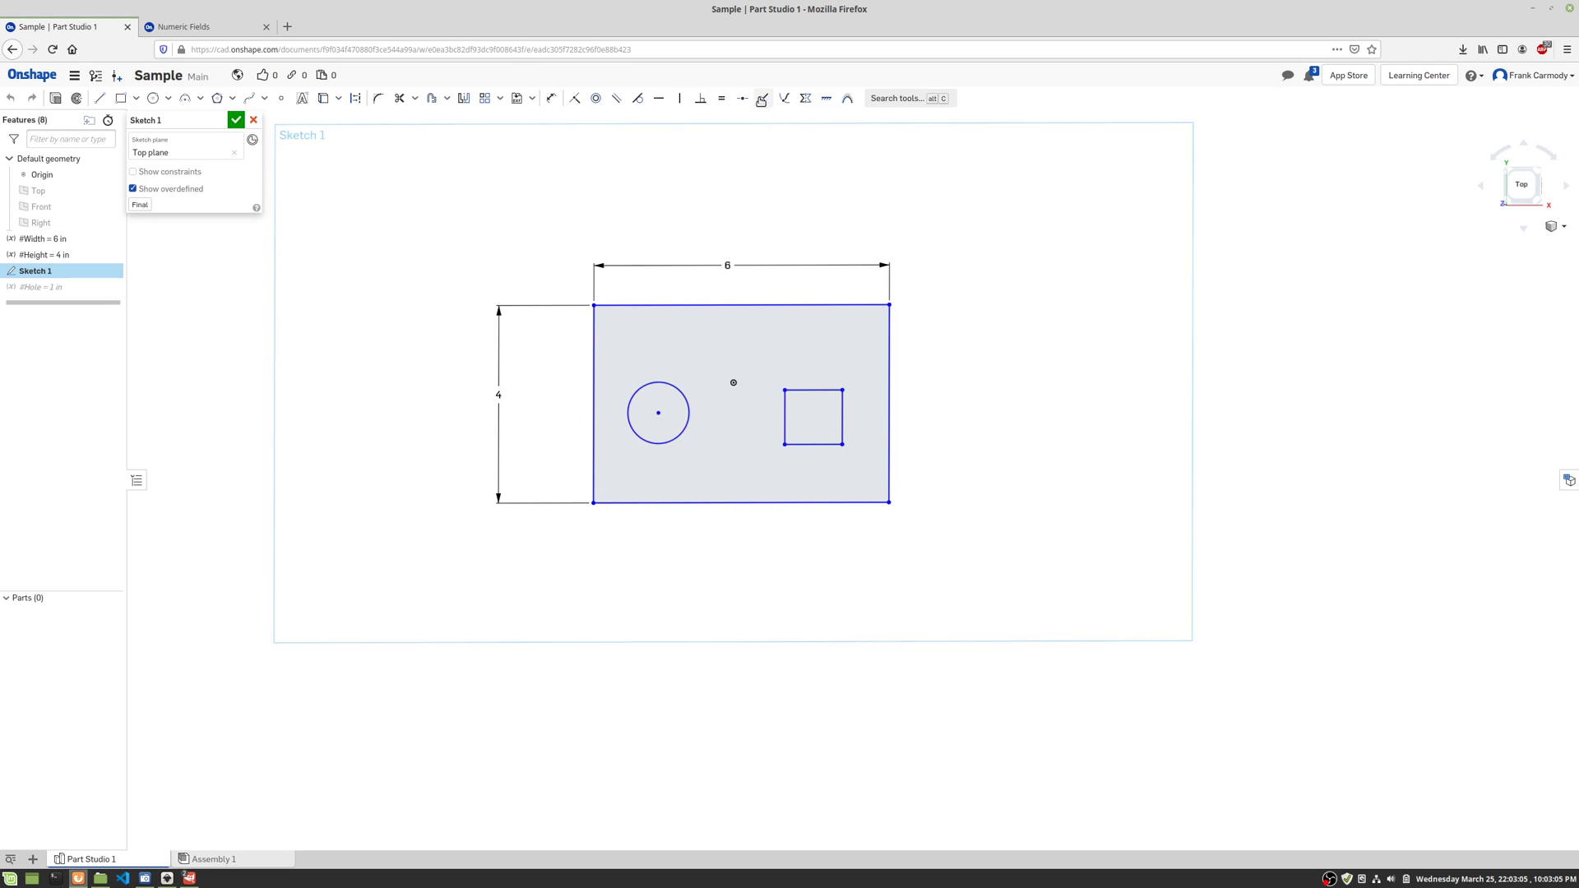
{"action": "left_click", "coordinate": [549, 102]}
{"action": "left_click", "coordinate": [633, 393]}
{"action": "left_click", "coordinate": [558, 359]}
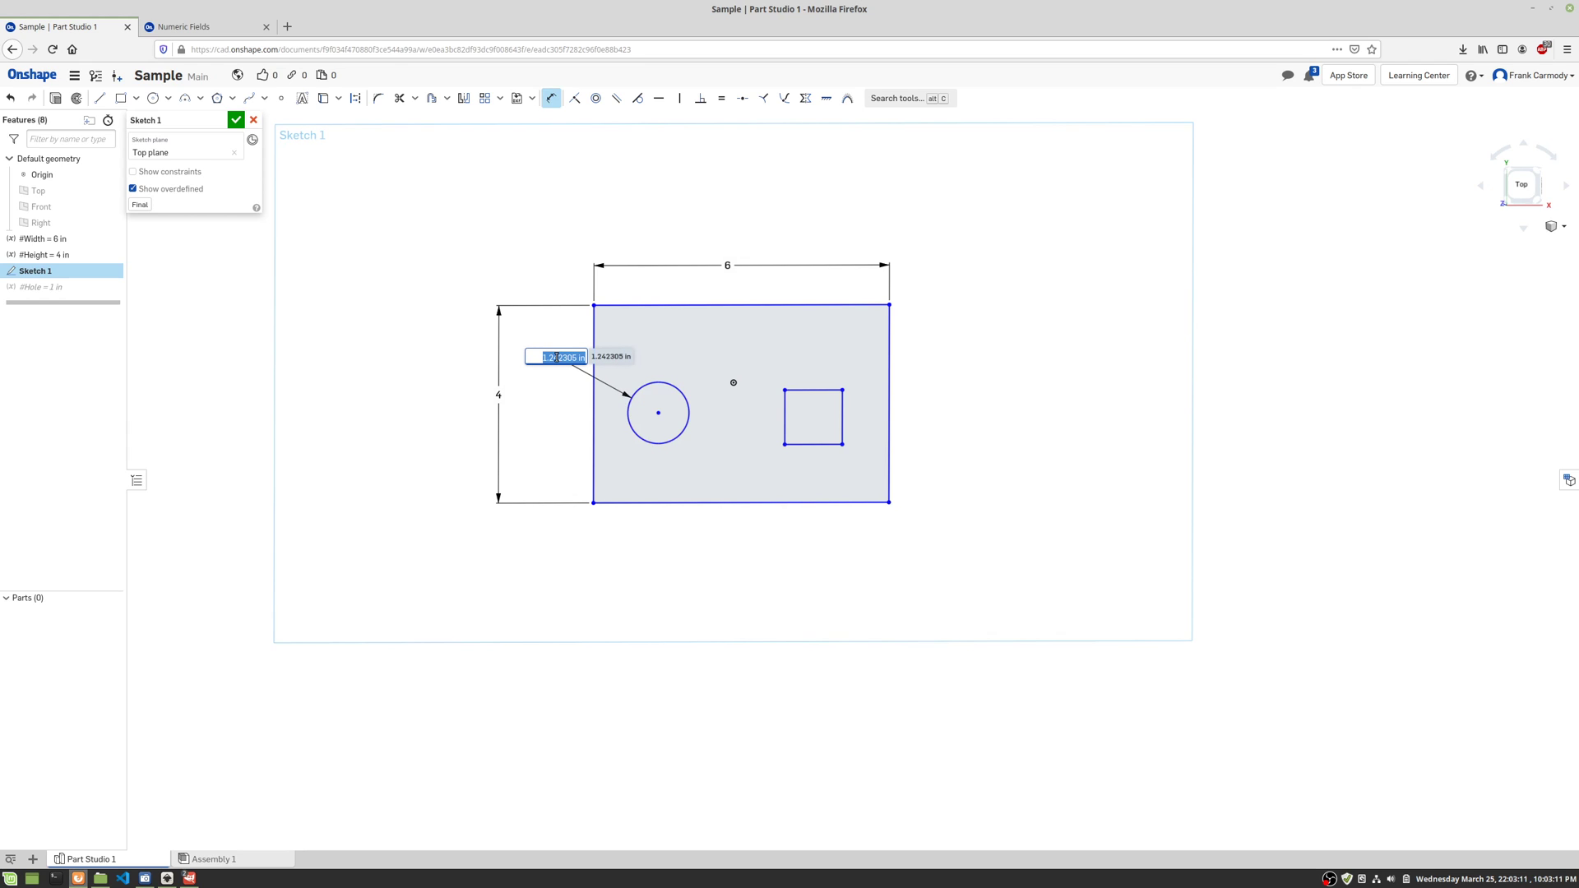
{"action": "type", "text": "#"}
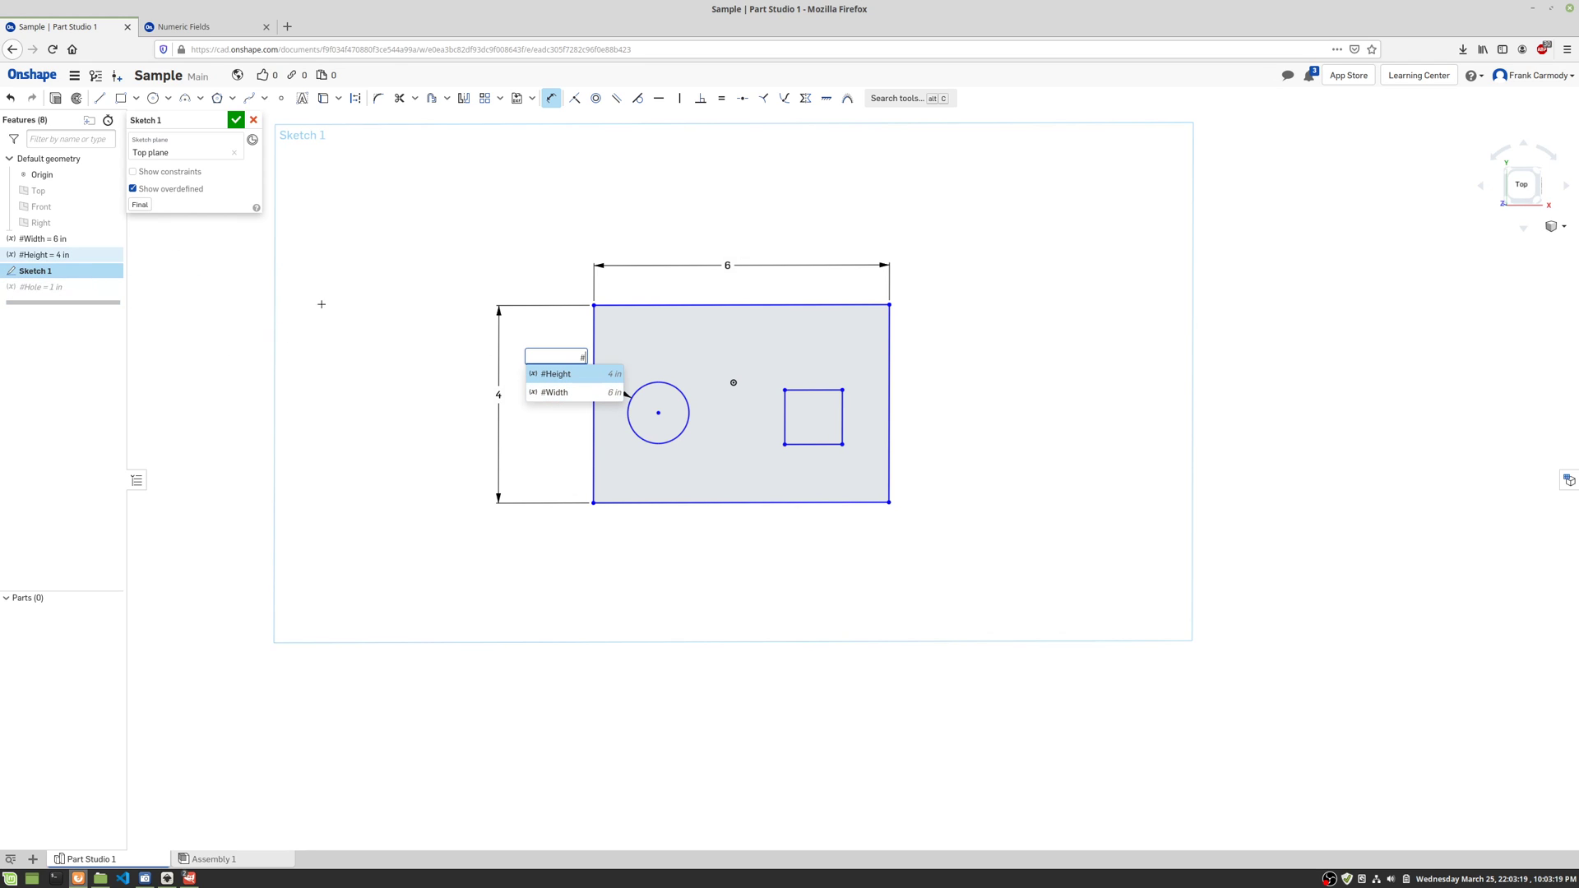
Close Sketch 1 and move the #Hole variable above it in the feature list
{"action": "left_click", "coordinate": [236, 121]}
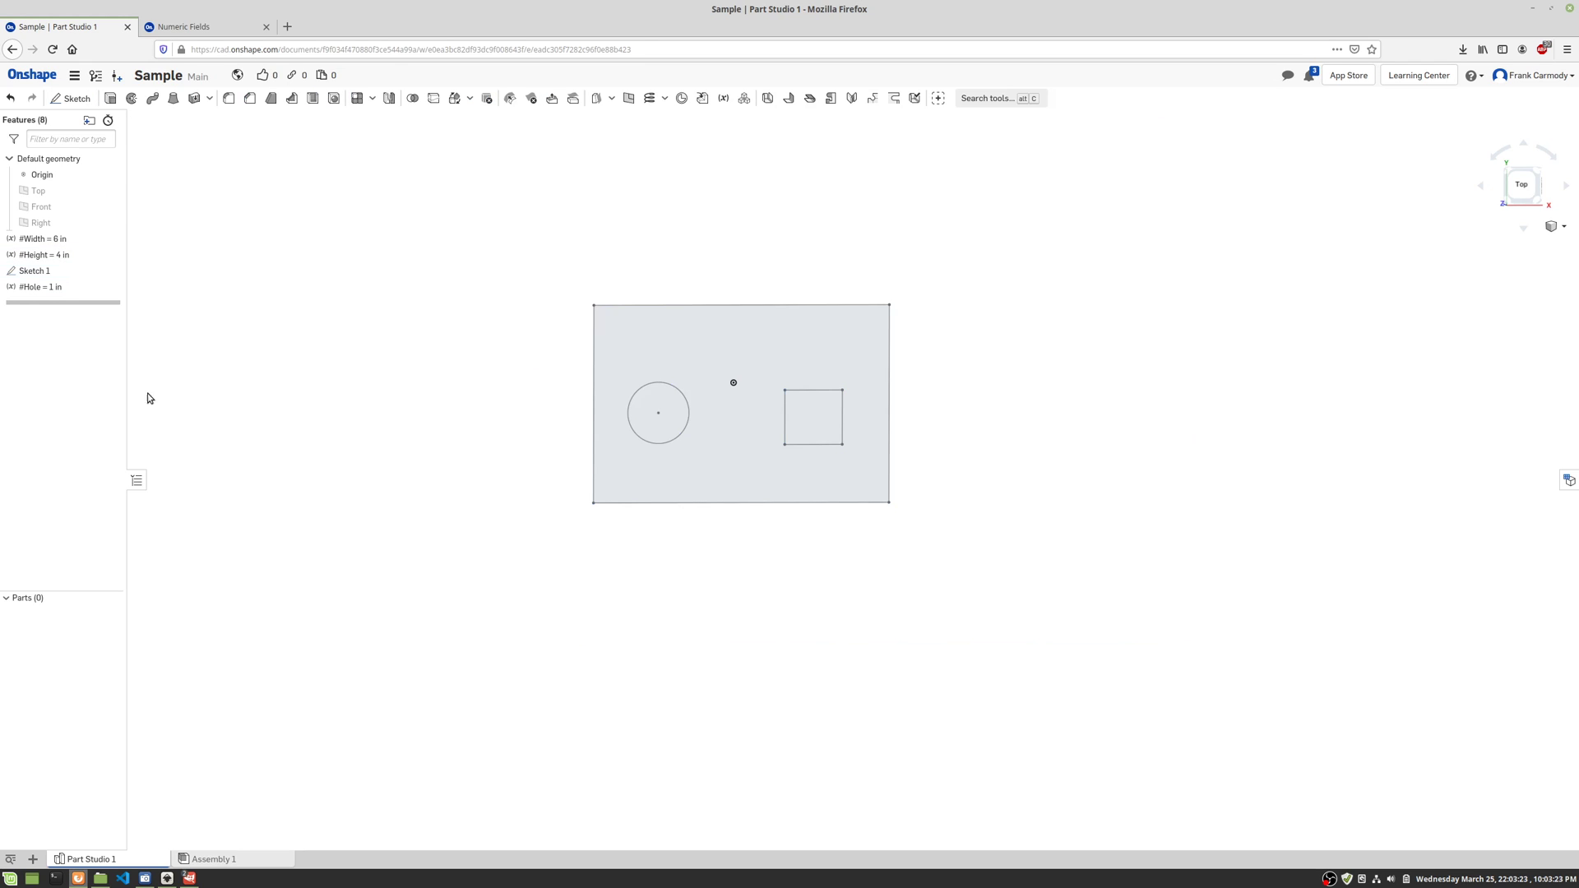
{"action": "left_click_drag", "start_coordinate": [28, 293], "coordinate": [37, 270]}
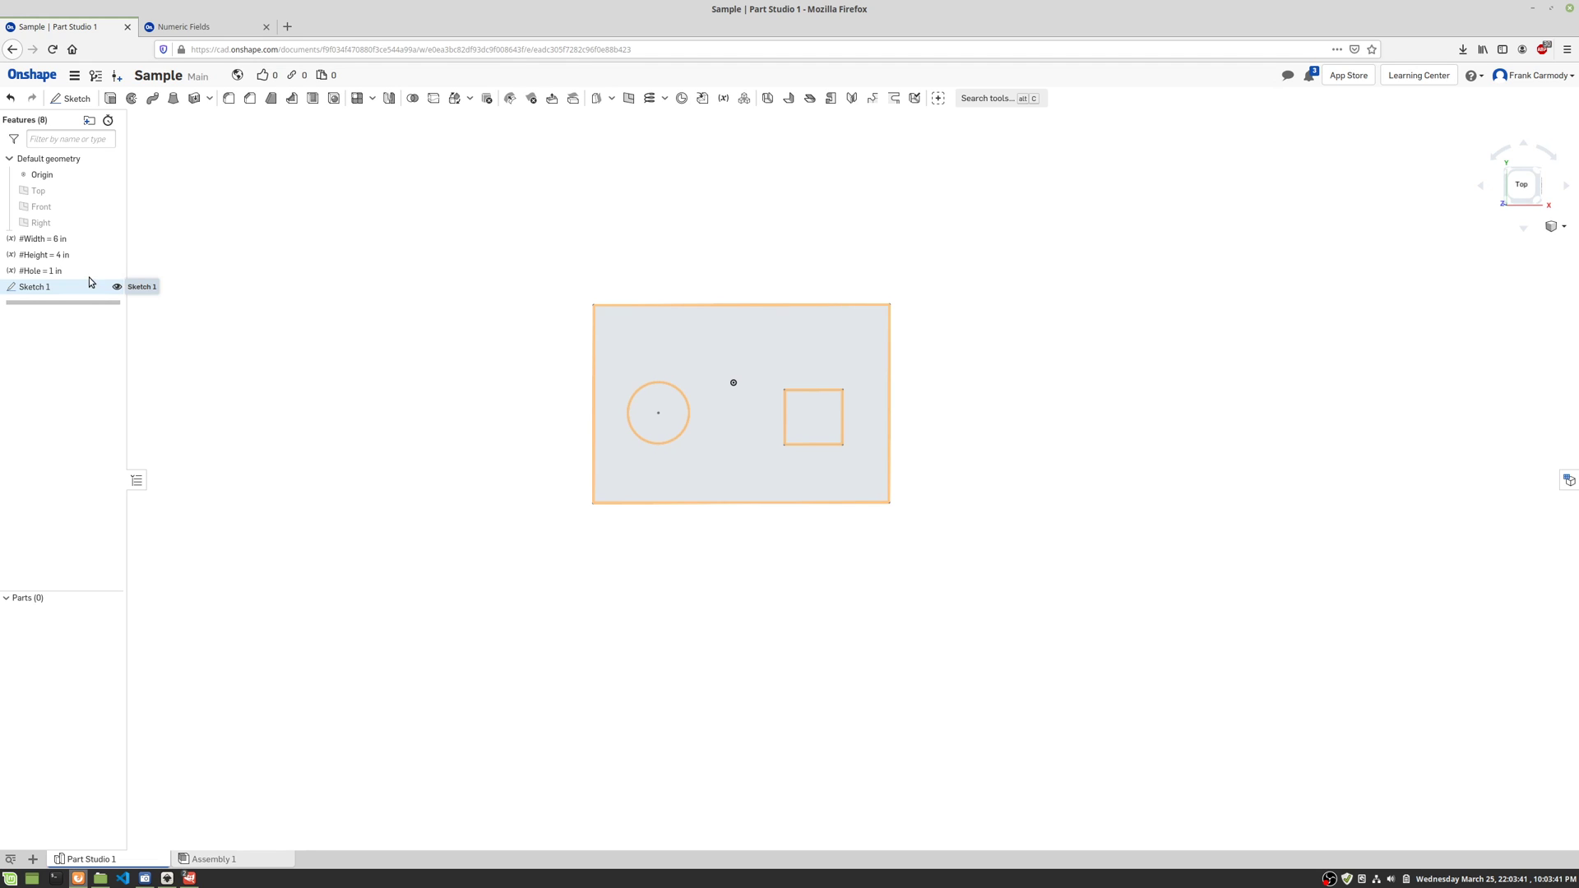
Reopen Sketch 1 and set the circle's diameter to #Hole (Ø1)
{"action": "double_click", "coordinate": [8, 290]}
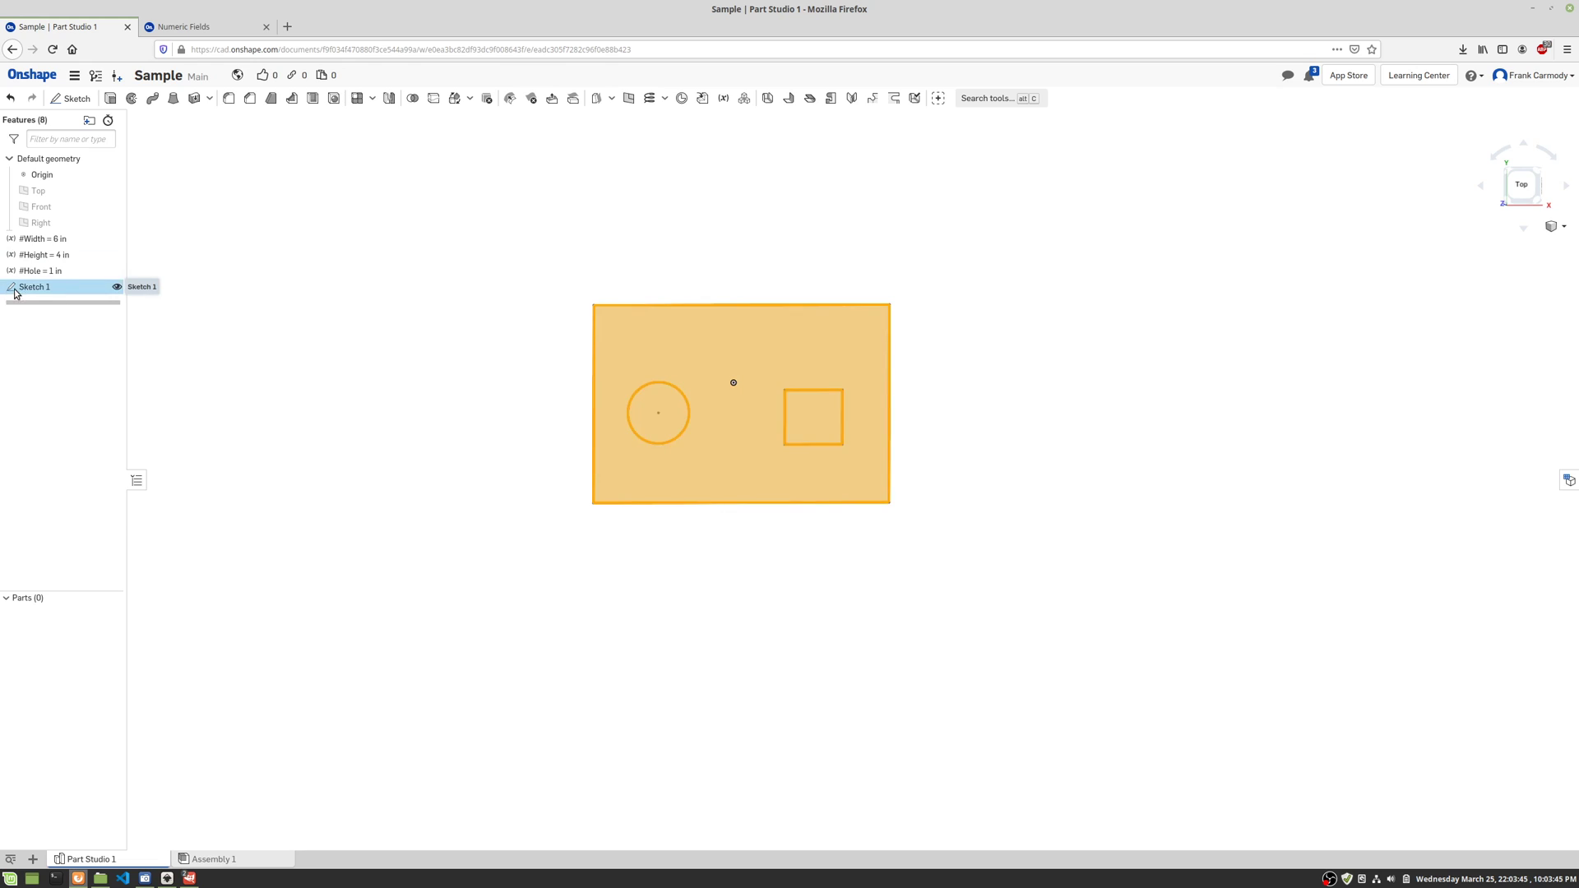
{"action": "double_click", "coordinate": [554, 357]}
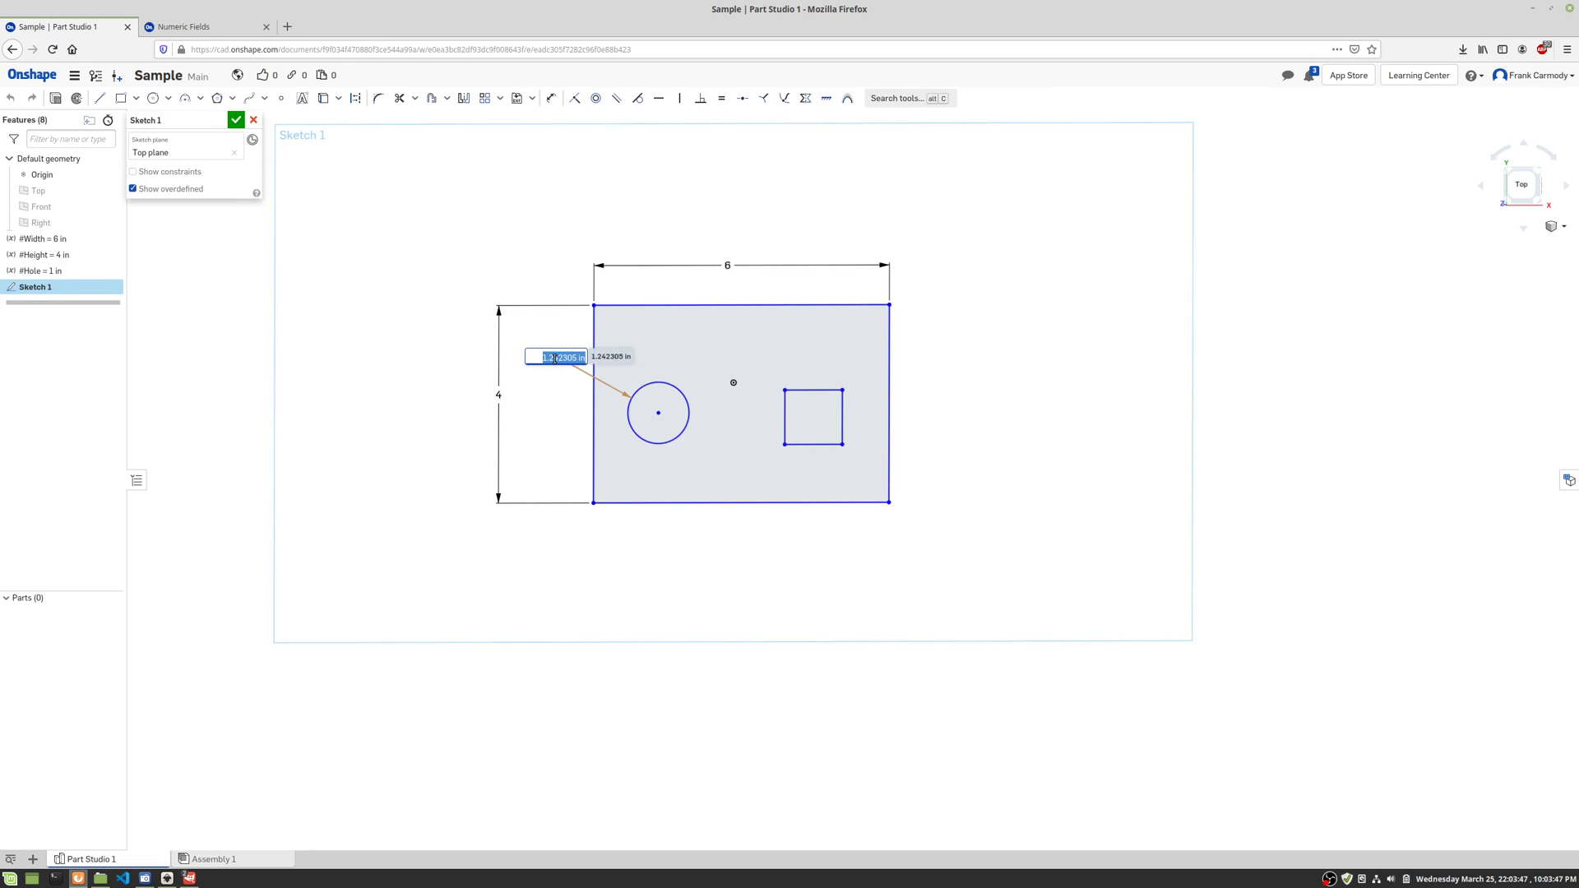
{"action": "type", "text": "#"}
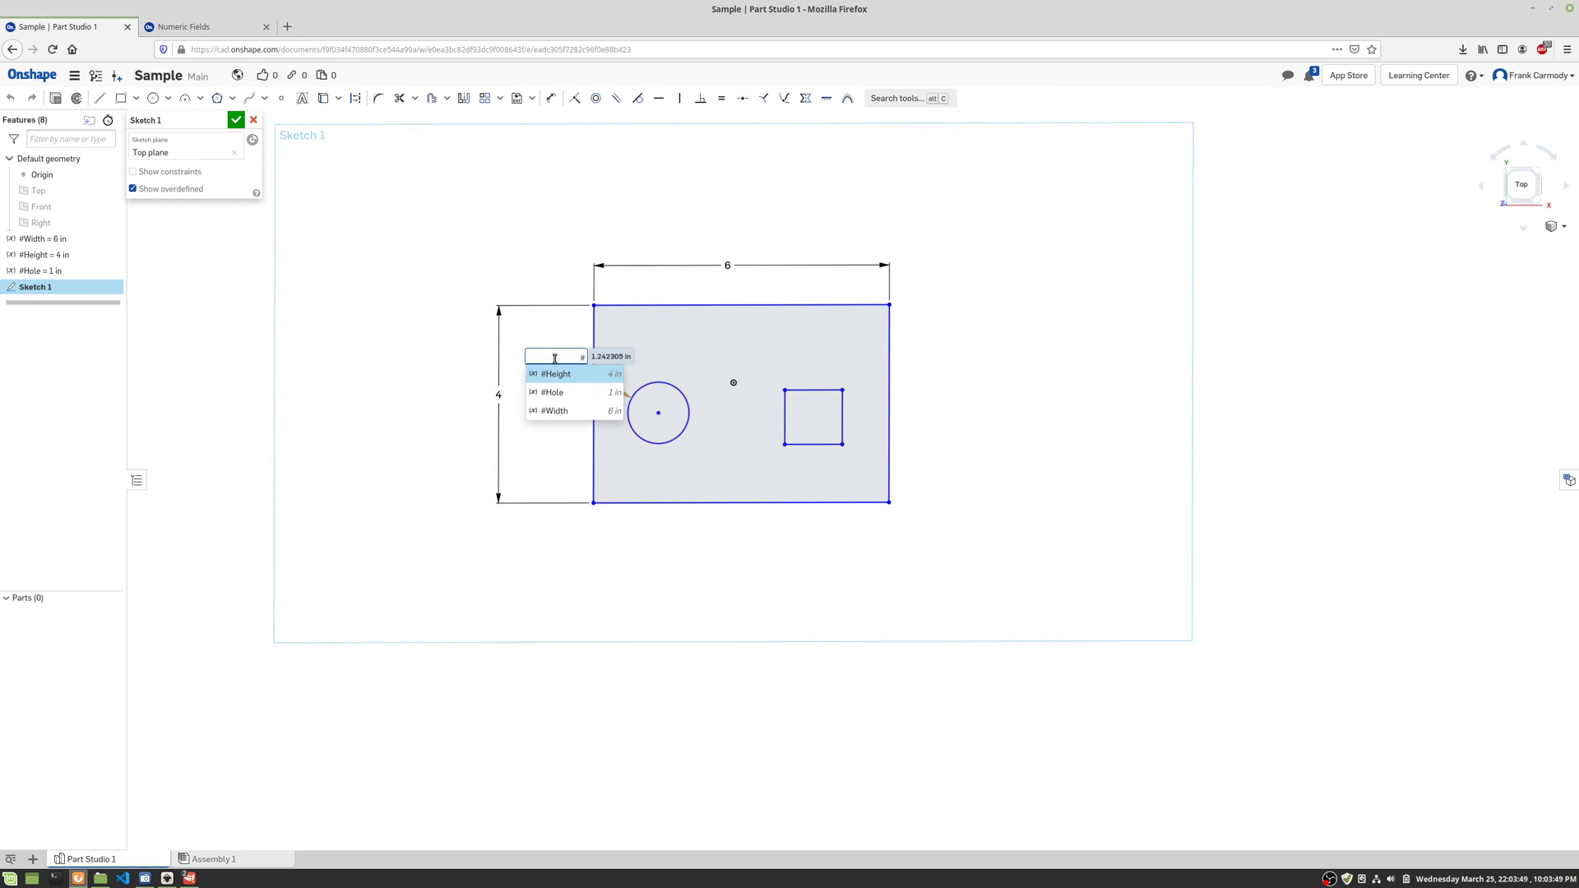
{"action": "left_click", "coordinate": [564, 394]}
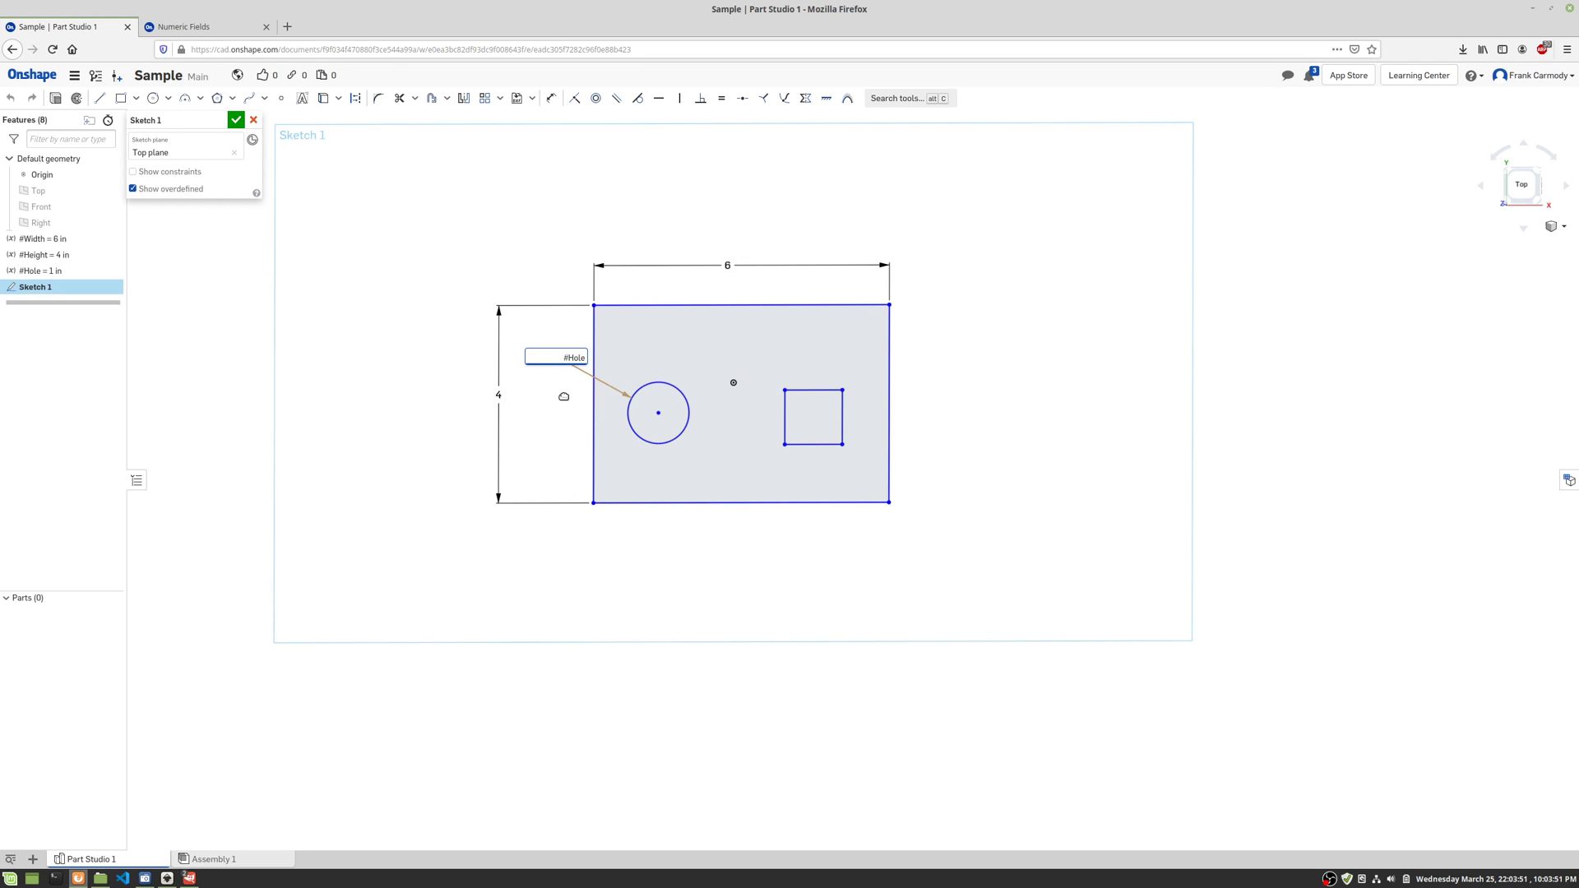
{"action": "key", "text": "Return"}
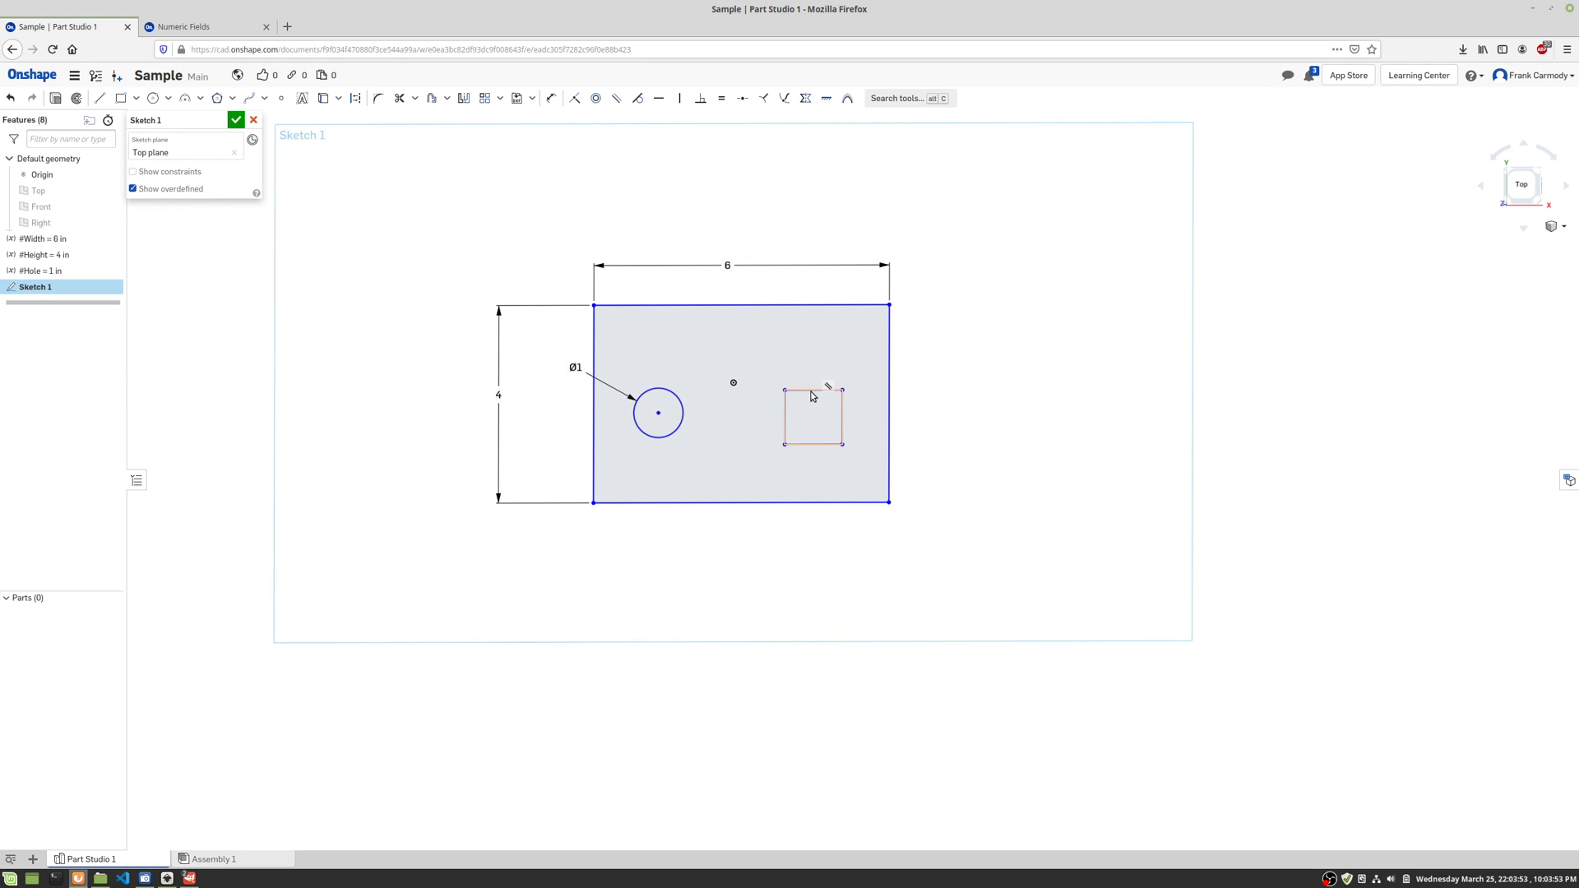
Dimension the square's top edge as #Hole and make its height equal its width
{"action": "left_click", "coordinate": [813, 389]}
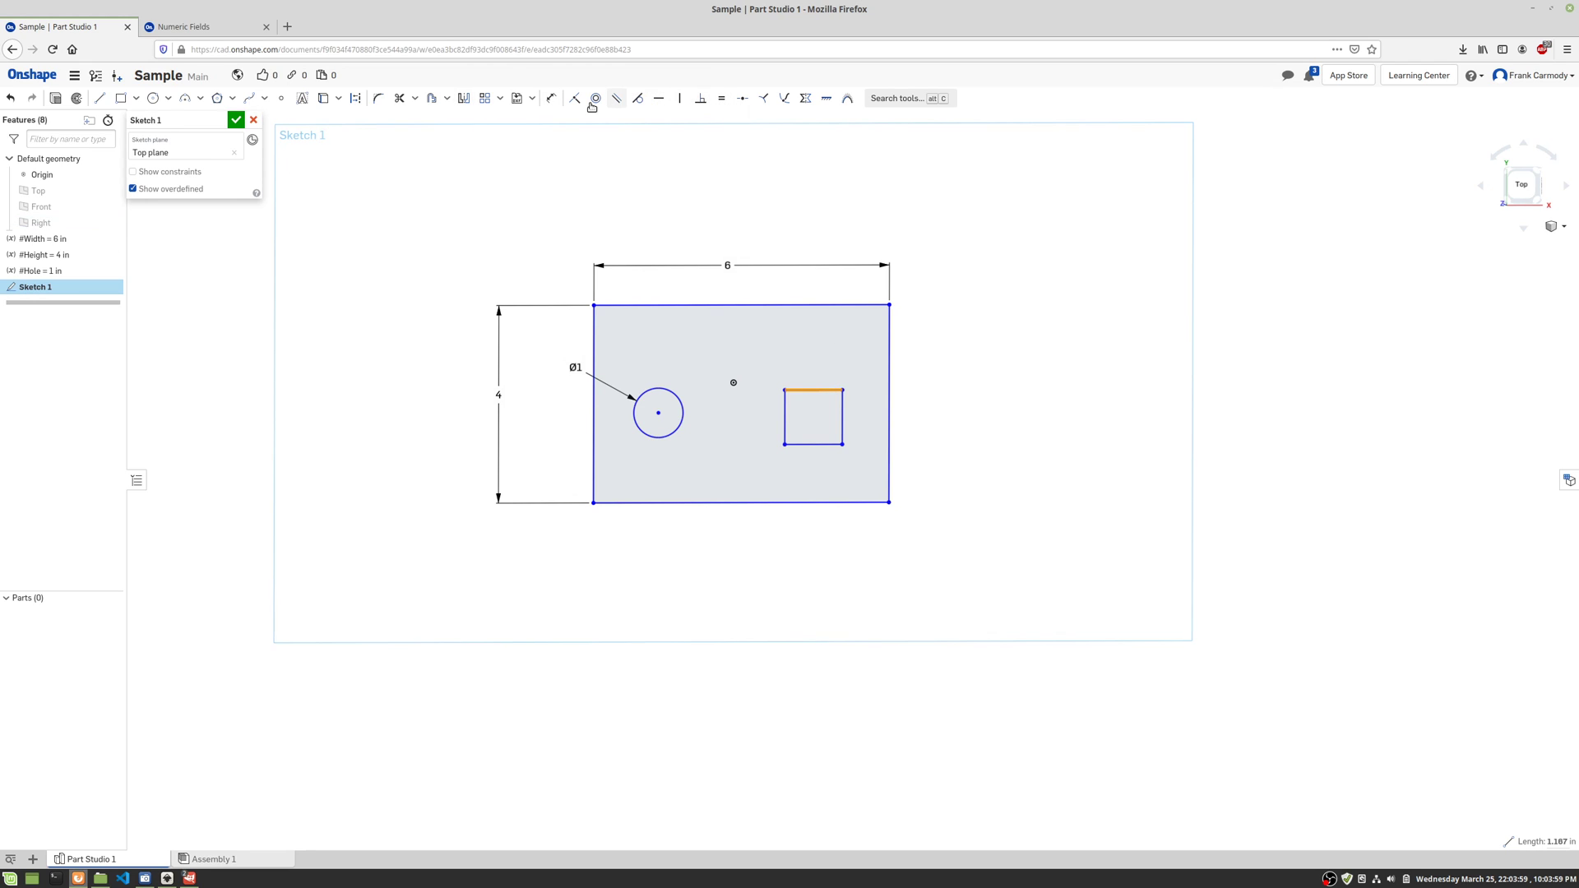
{"action": "left_click", "coordinate": [551, 97]}
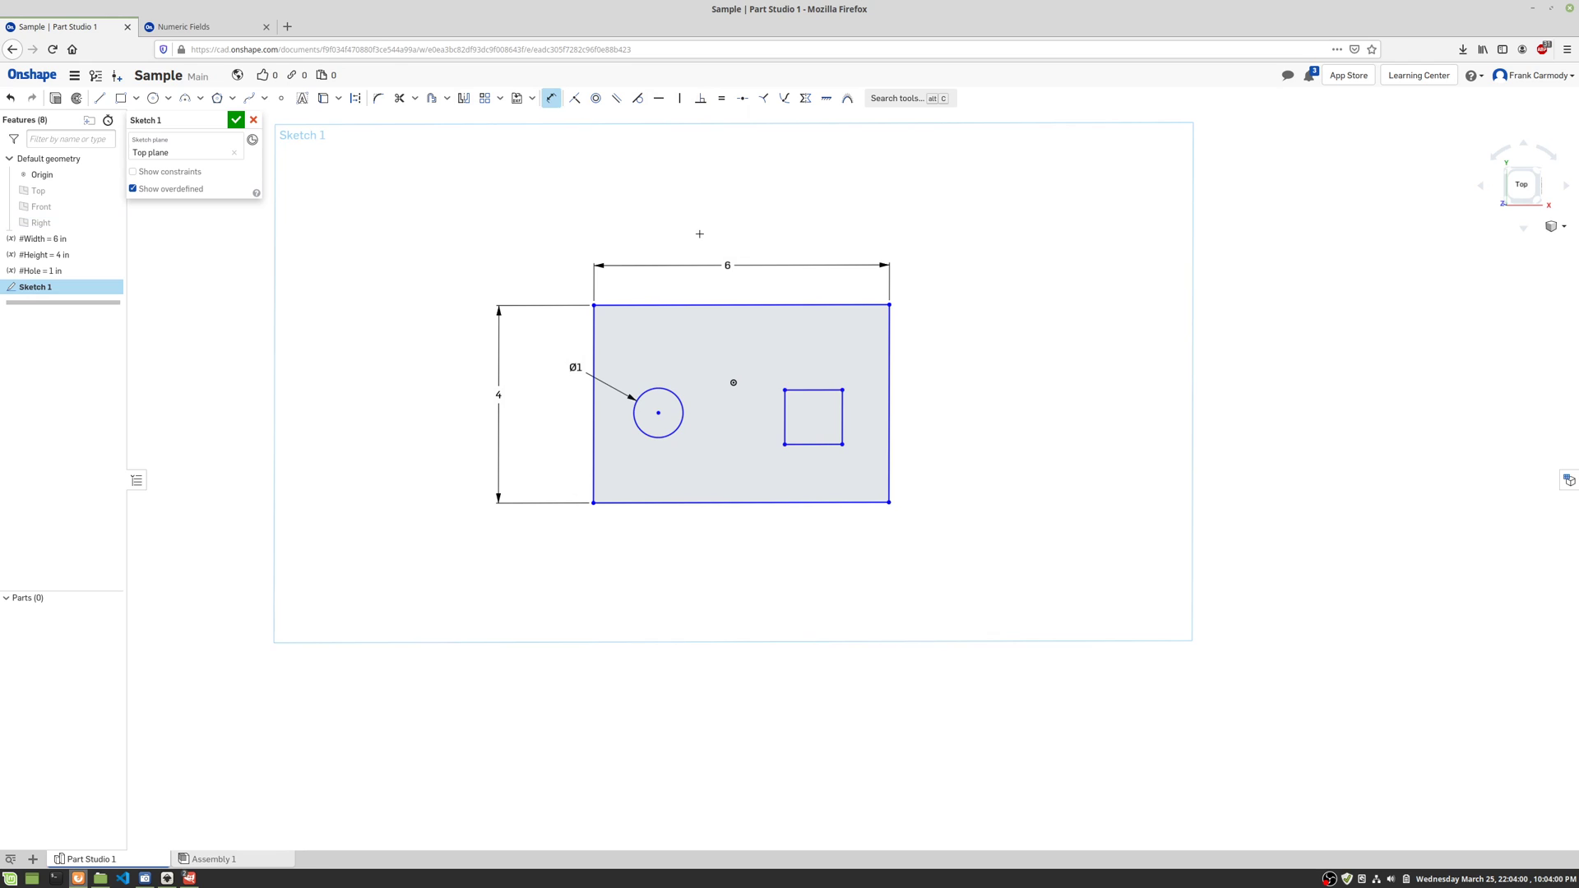
{"action": "left_click", "coordinate": [820, 392]}
{"action": "left_click", "coordinate": [809, 291]}
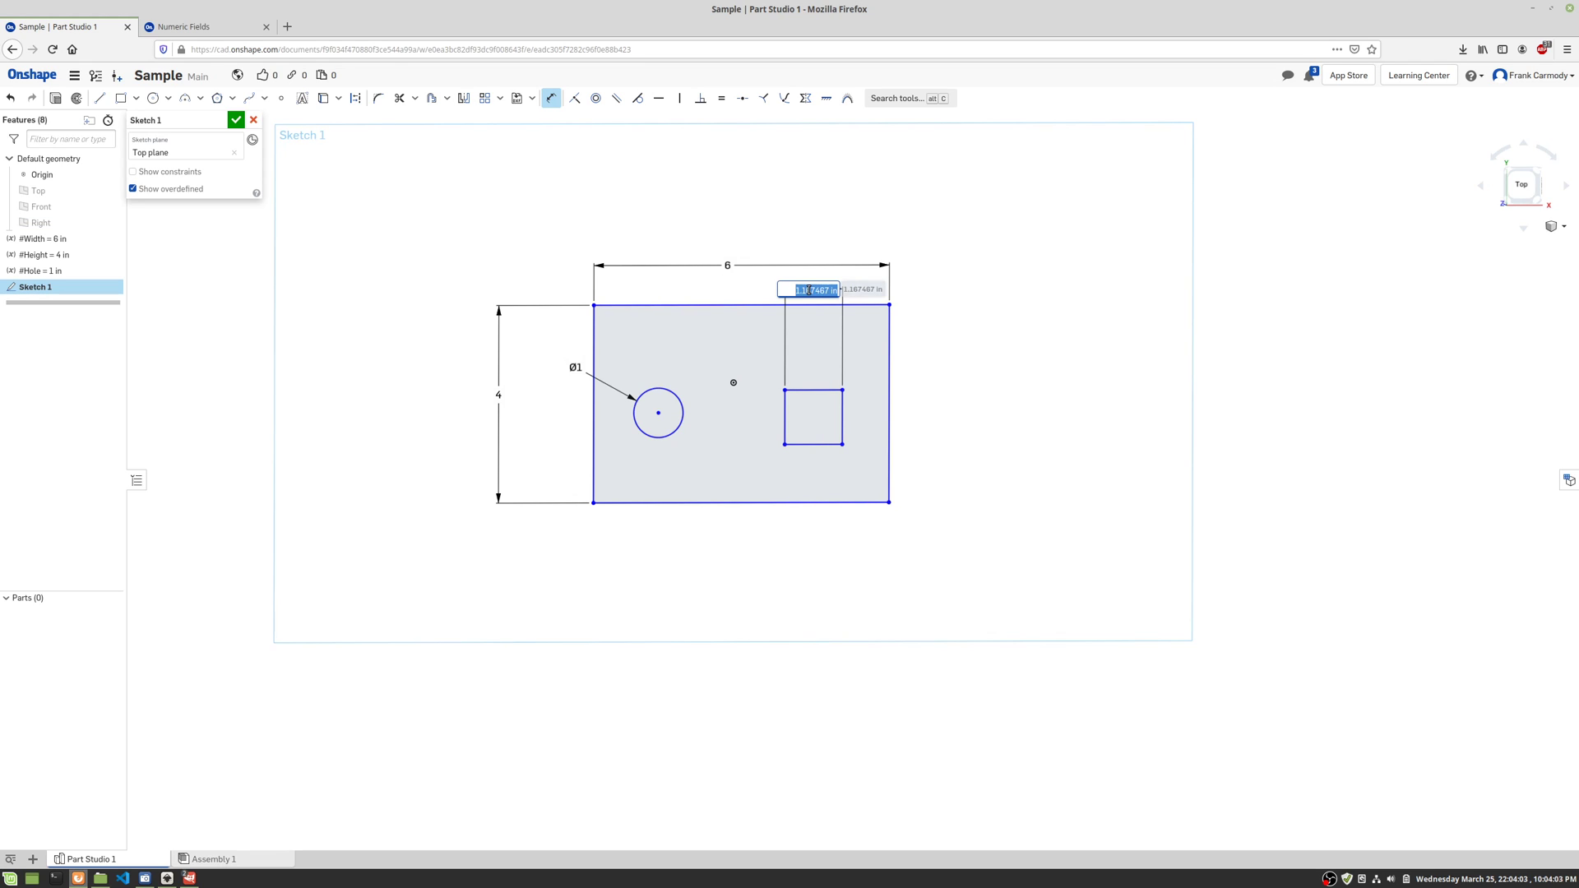
{"action": "type", "text": "#Hole"}
{"action": "key", "text": "Return"}
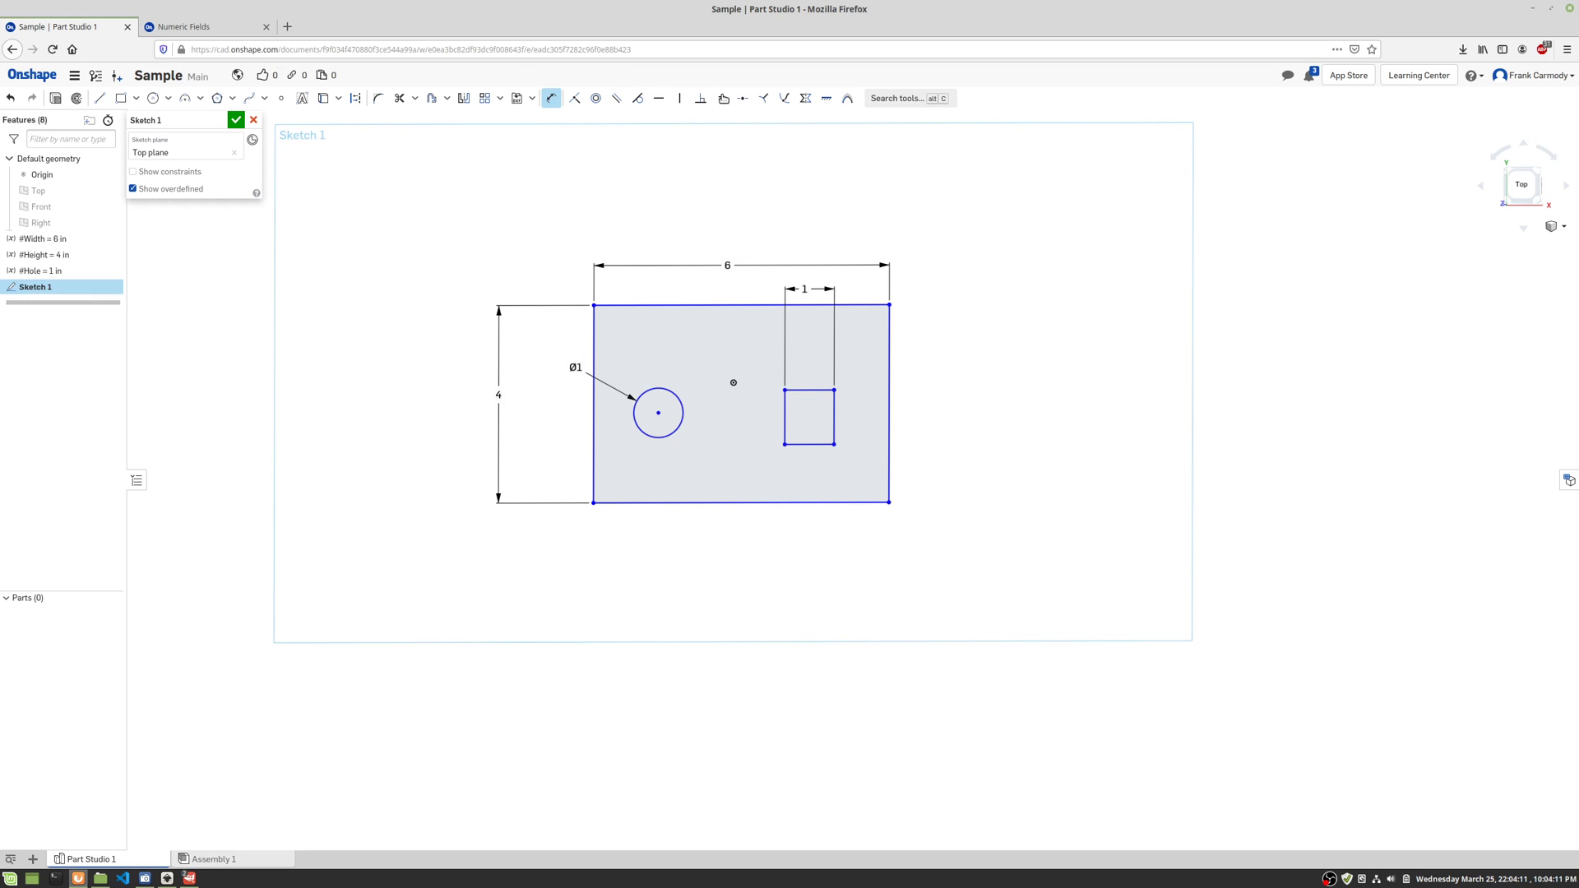
{"action": "left_click", "coordinate": [723, 99]}
{"action": "left_click", "coordinate": [835, 416]}
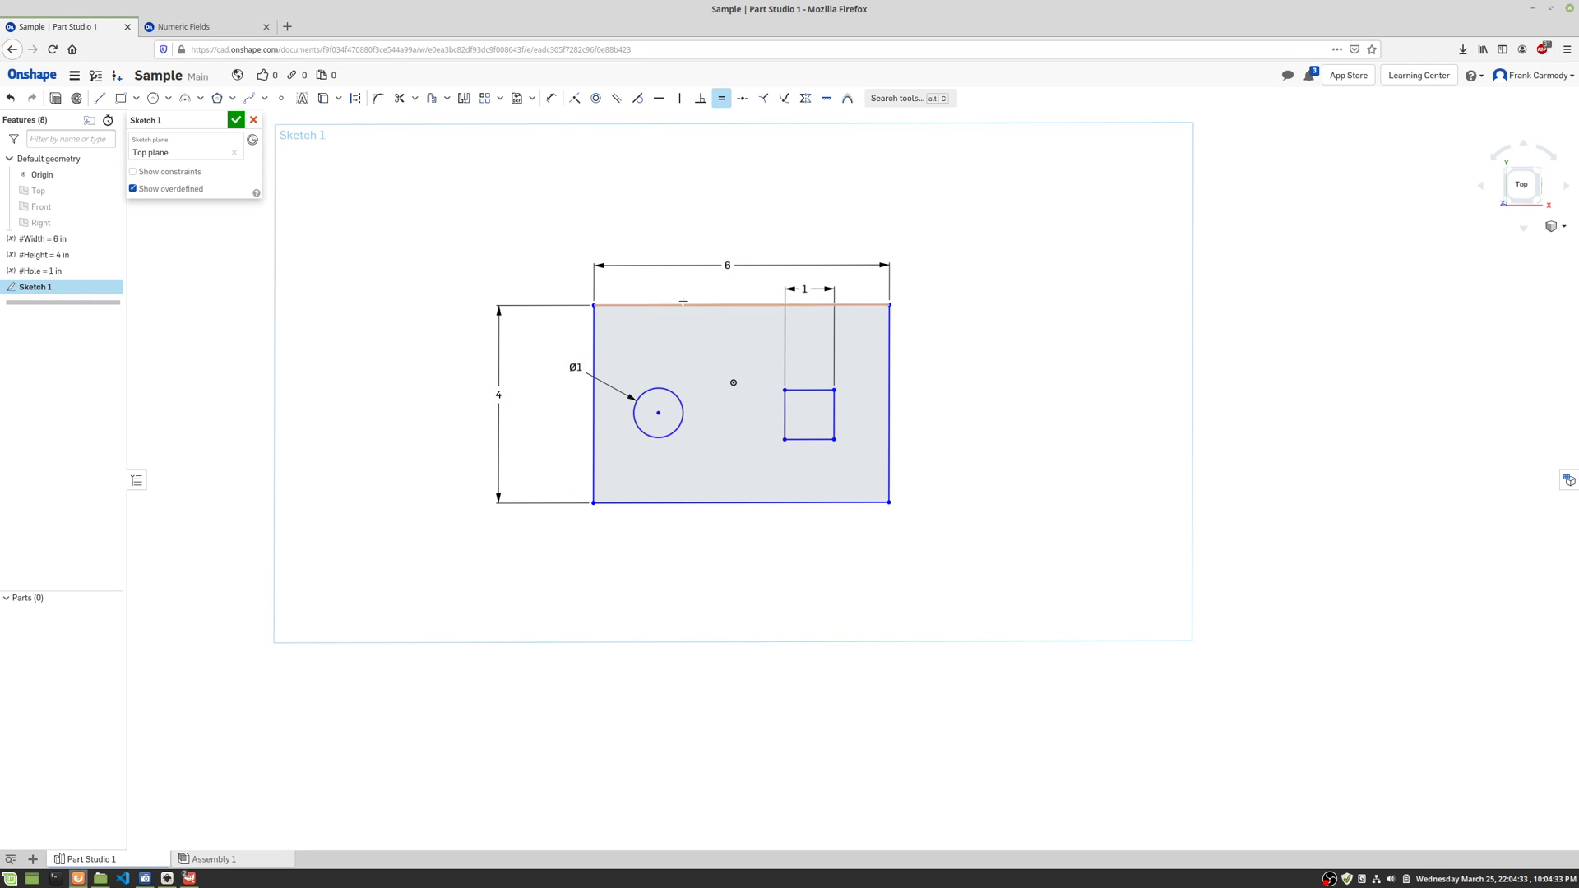
Reopen Sketch 1 and dimension the board's left edge to the circle centre (0.815)
{"action": "left_click", "coordinate": [235, 121]}
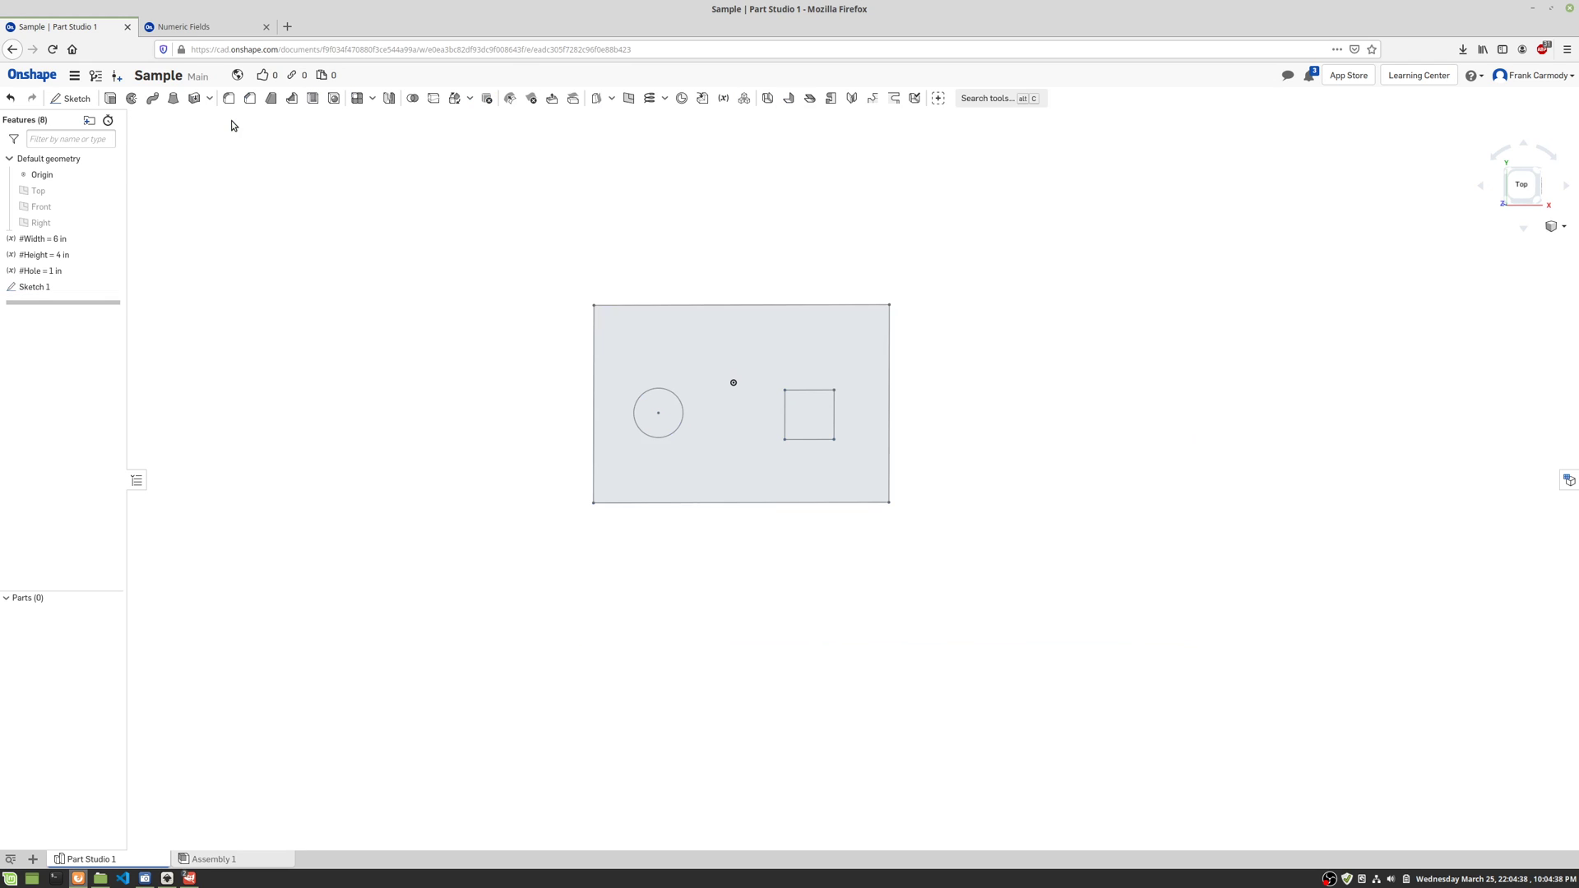
{"action": "double_click", "coordinate": [33, 288]}
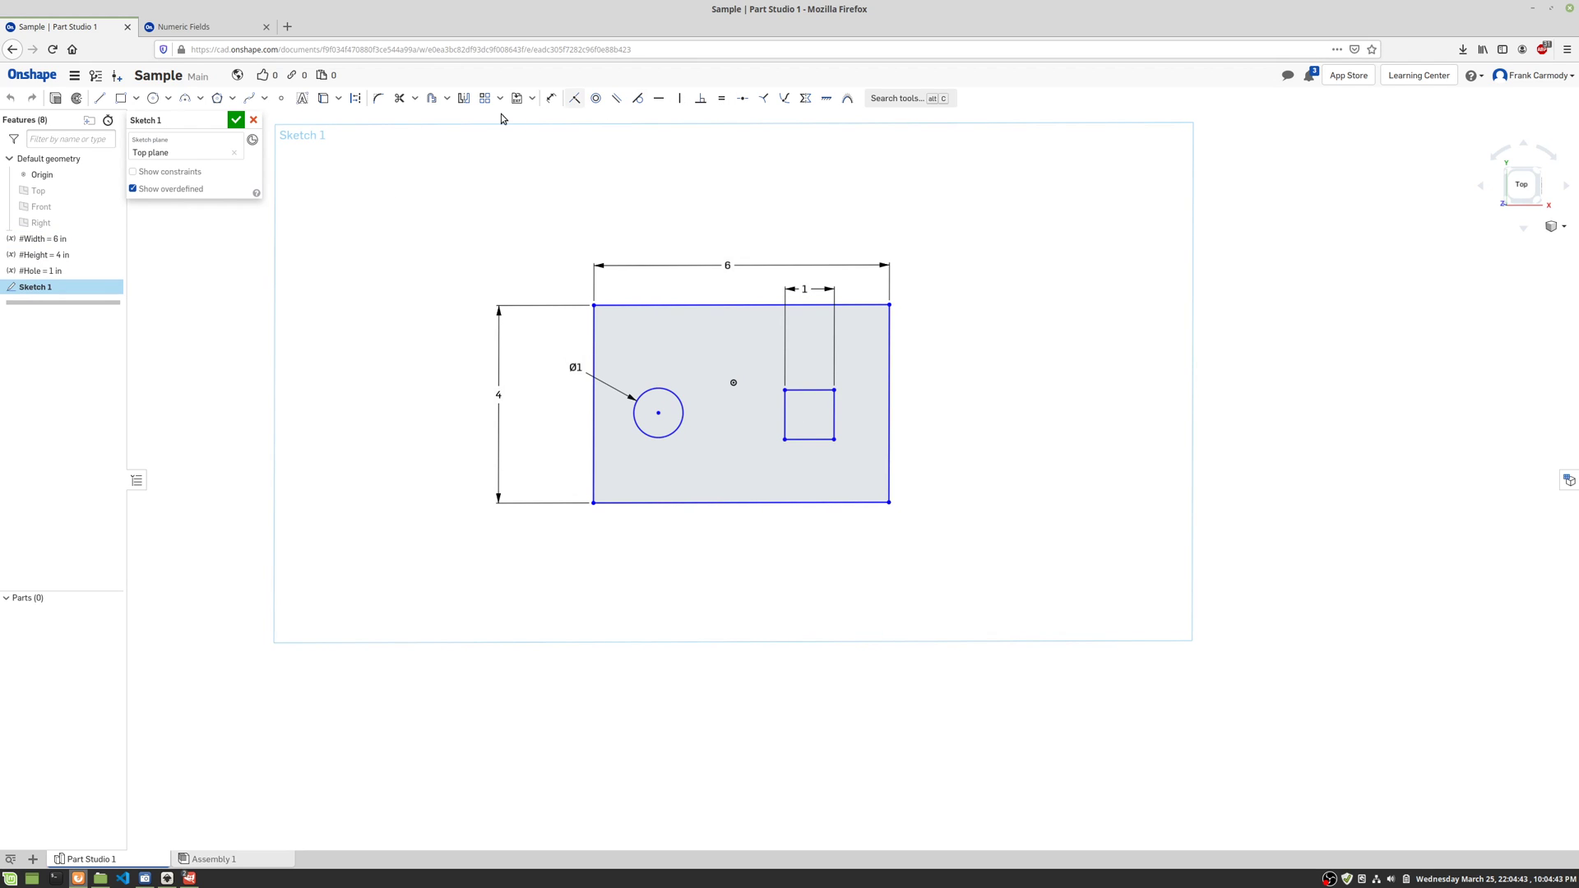
{"action": "left_click", "coordinate": [545, 98]}
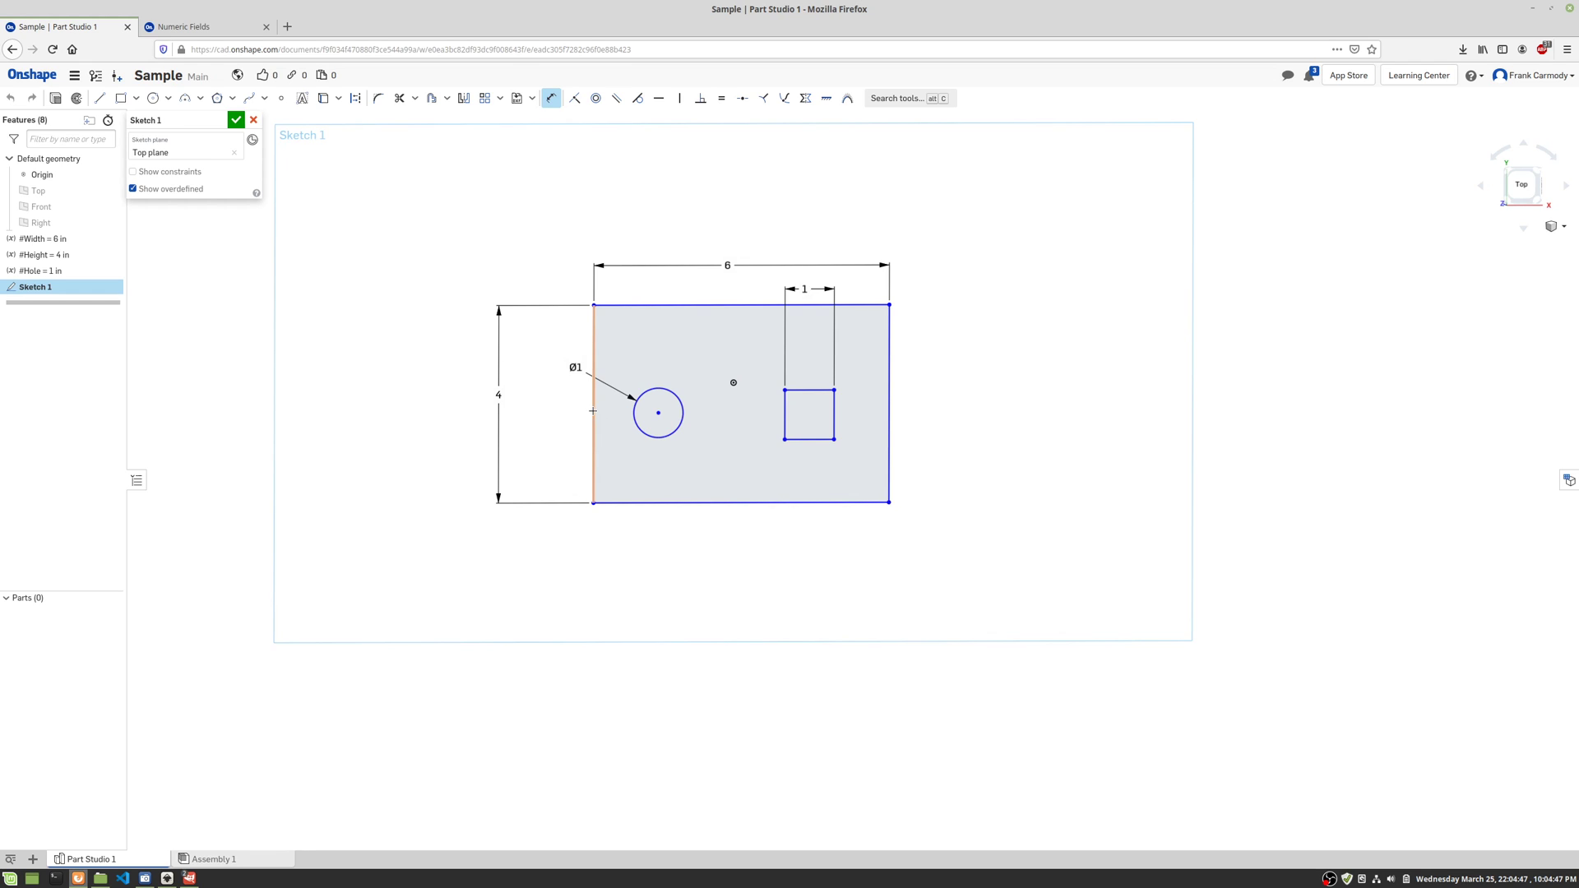
{"action": "left_click", "coordinate": [593, 410]}
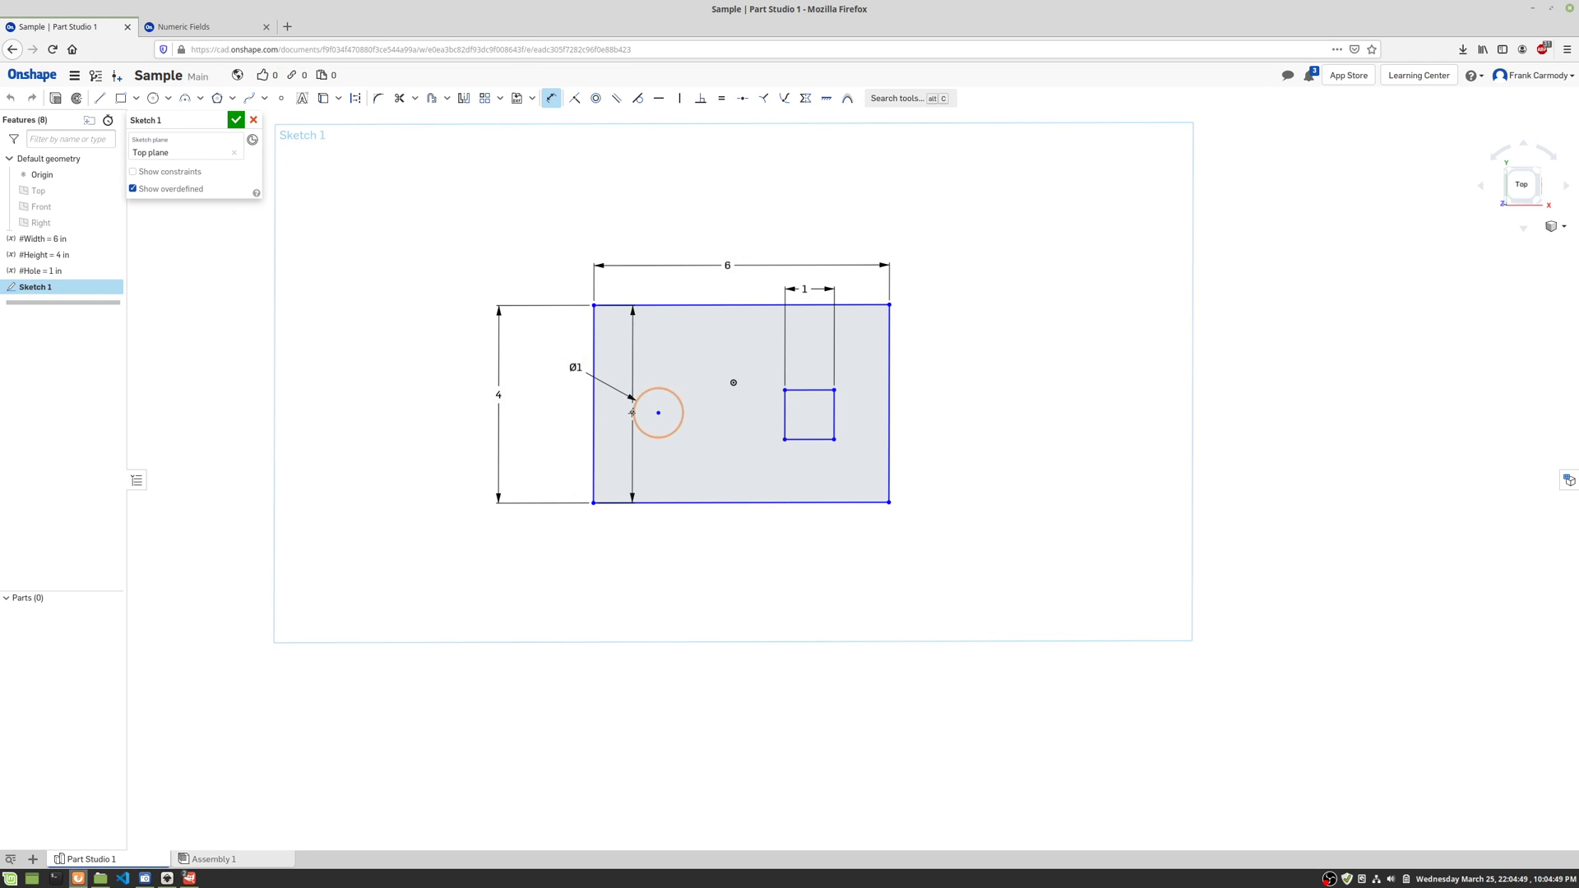
{"action": "left_click", "coordinate": [633, 413]}
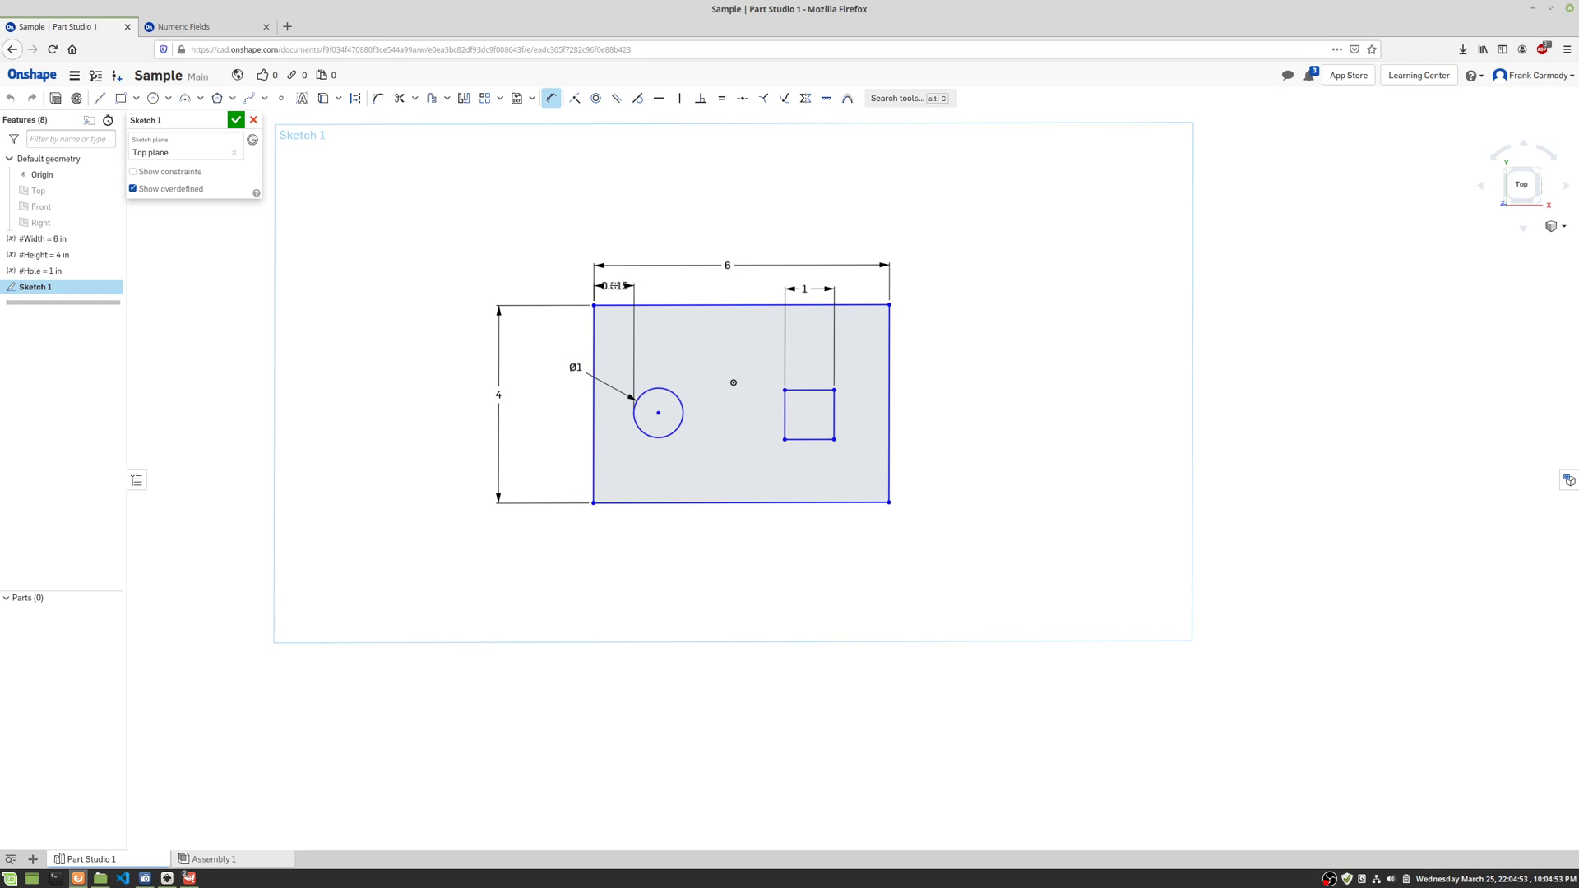
{"action": "left_click", "coordinate": [615, 286]}
Set the circle's left-edge distance to #Width-(2*#Hole), making it 4 in
{"action": "type", "text": "#"}
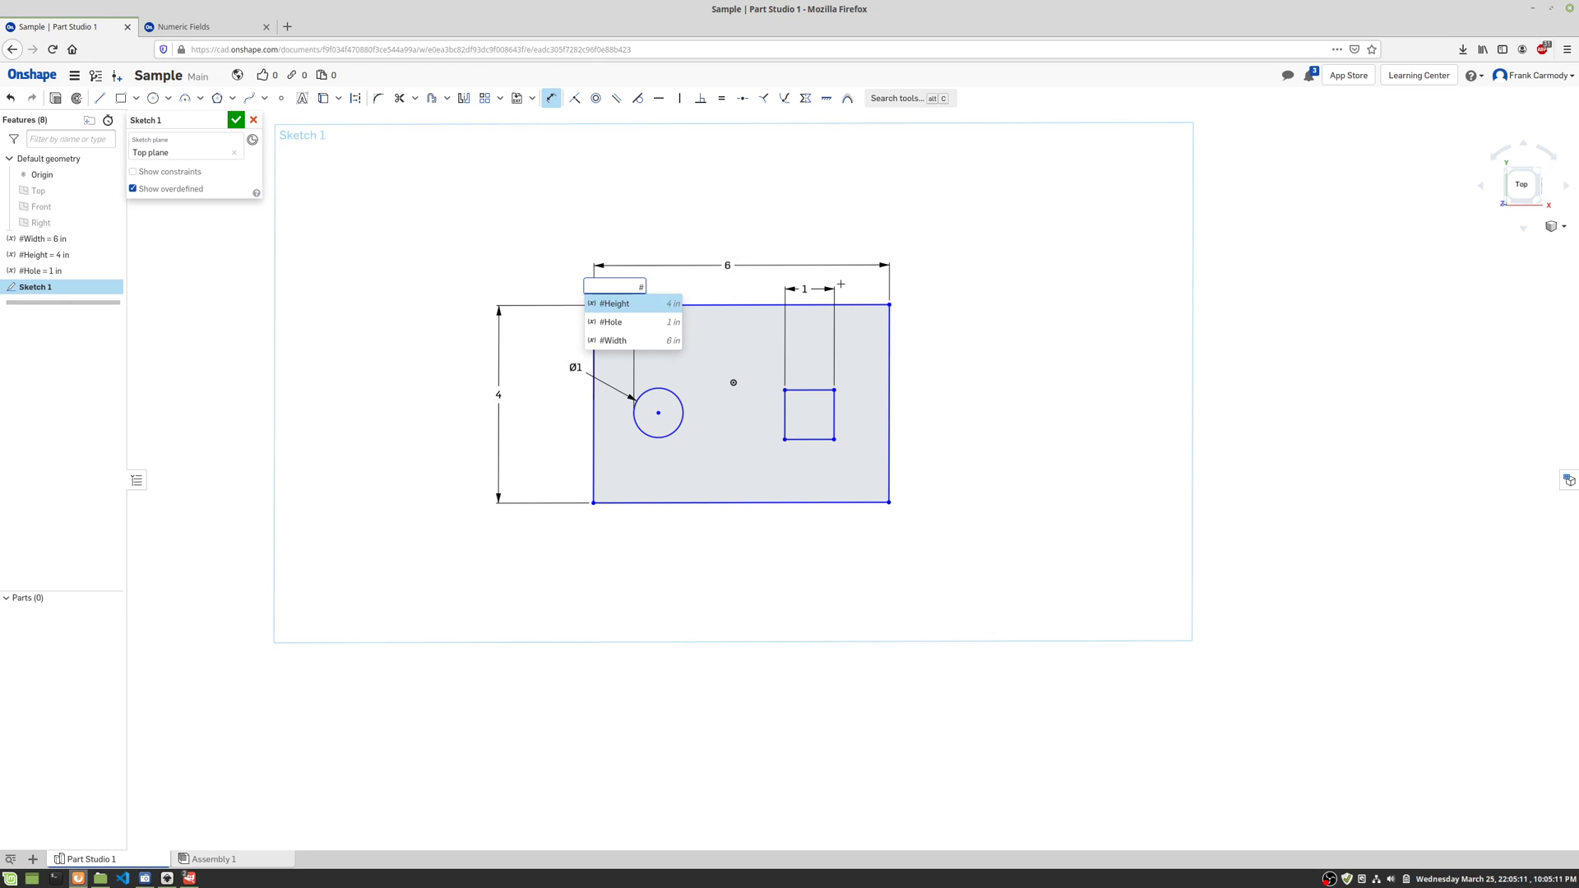
{"action": "left_click", "coordinate": [606, 340]}
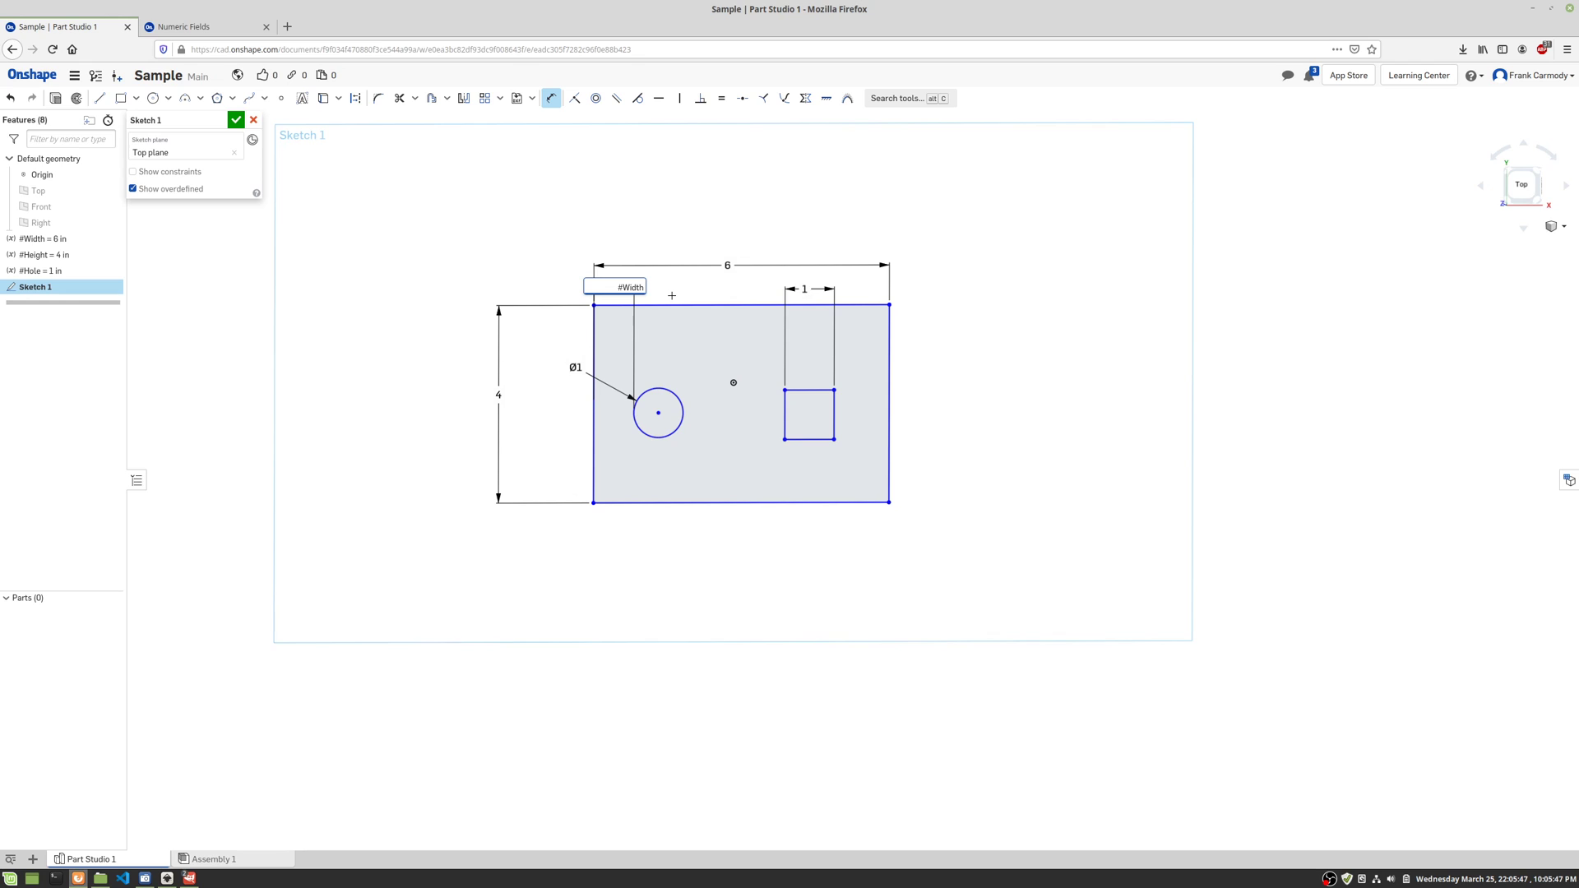
{"action": "type", "text": "-(2*#"}
{"action": "left_click", "coordinate": [656, 322]}
{"action": "type", "text": ")"}
{"action": "key", "text": "Return"}
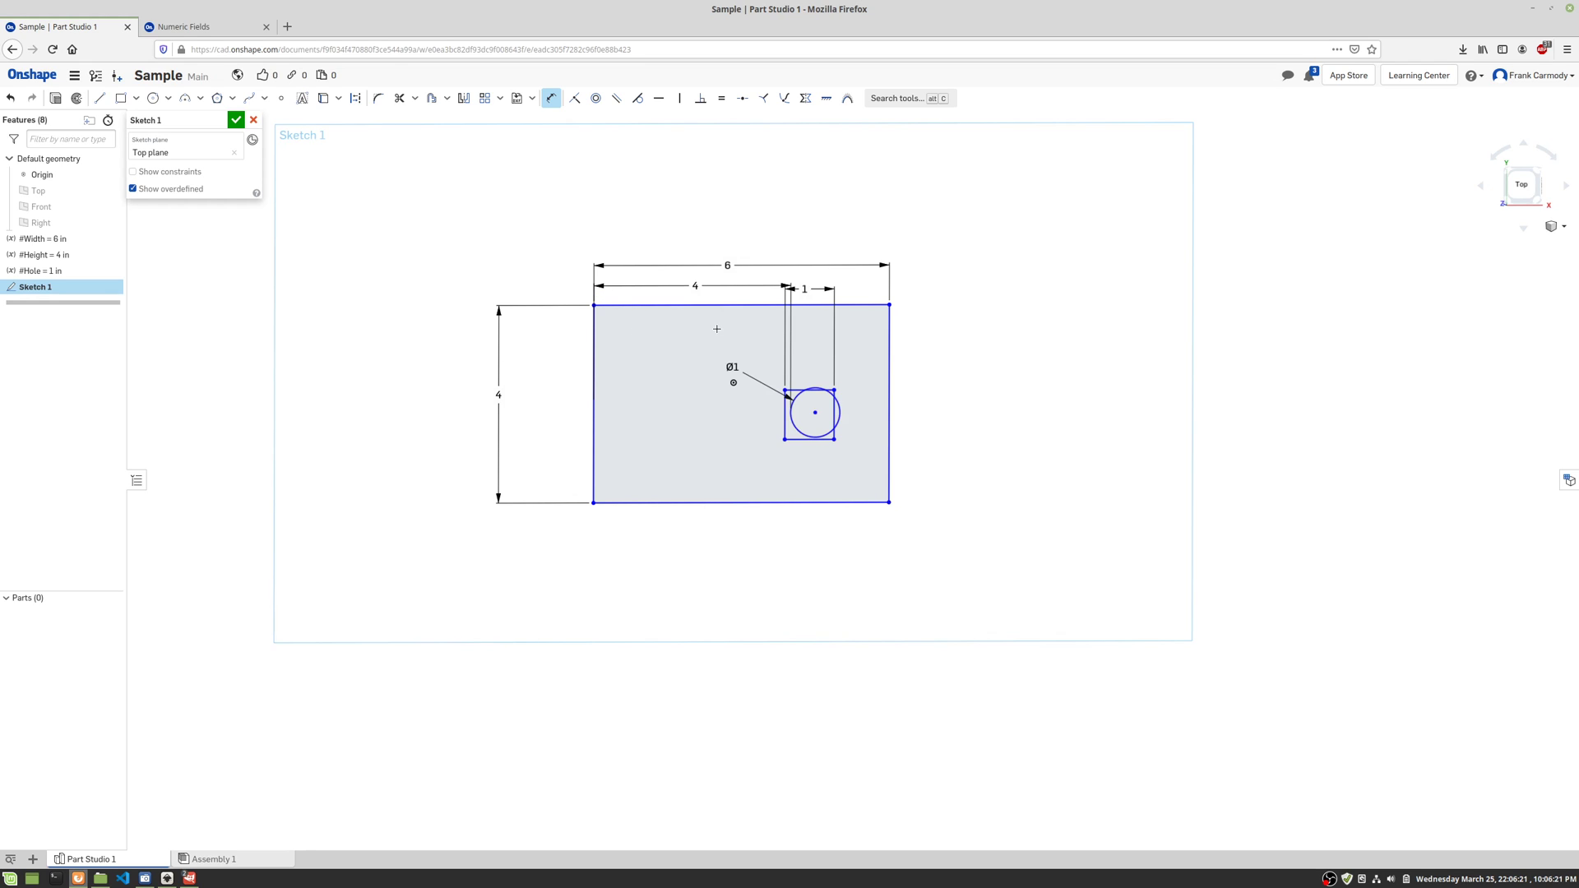
Edit the circle's left-edge distance expression, removing the stray unit and appending /3 so it reads 5.333
{"action": "double_click", "coordinate": [697, 286]}
{"action": "left_click", "coordinate": [684, 287]}
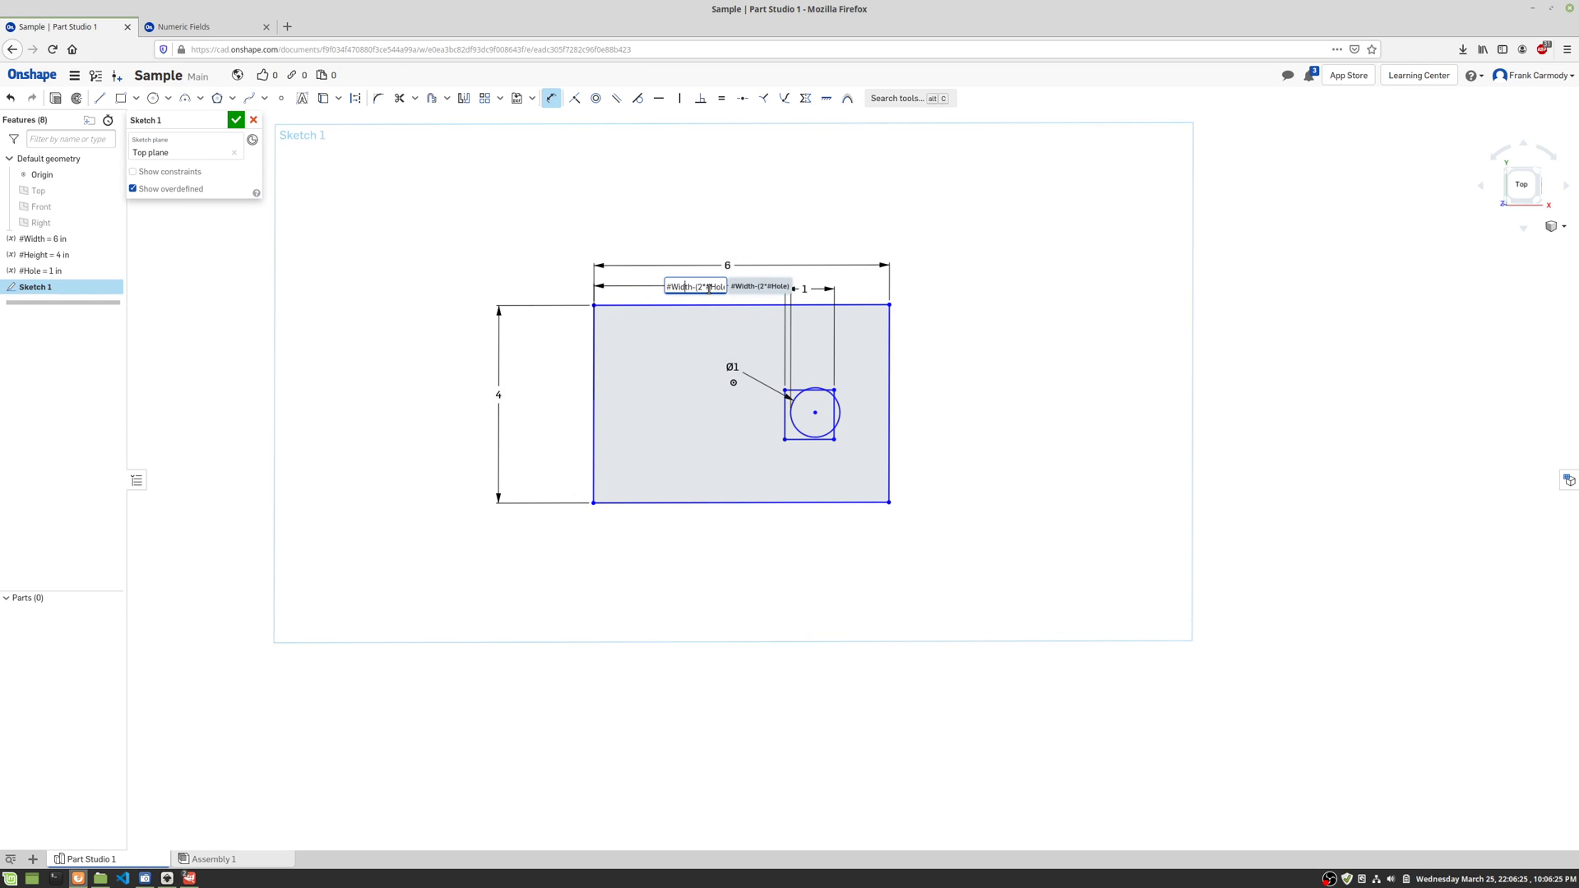
{"action": "key", "text": "End"}
{"action": "type", "text": "+2"}
{"action": "key", "text": "Return"}
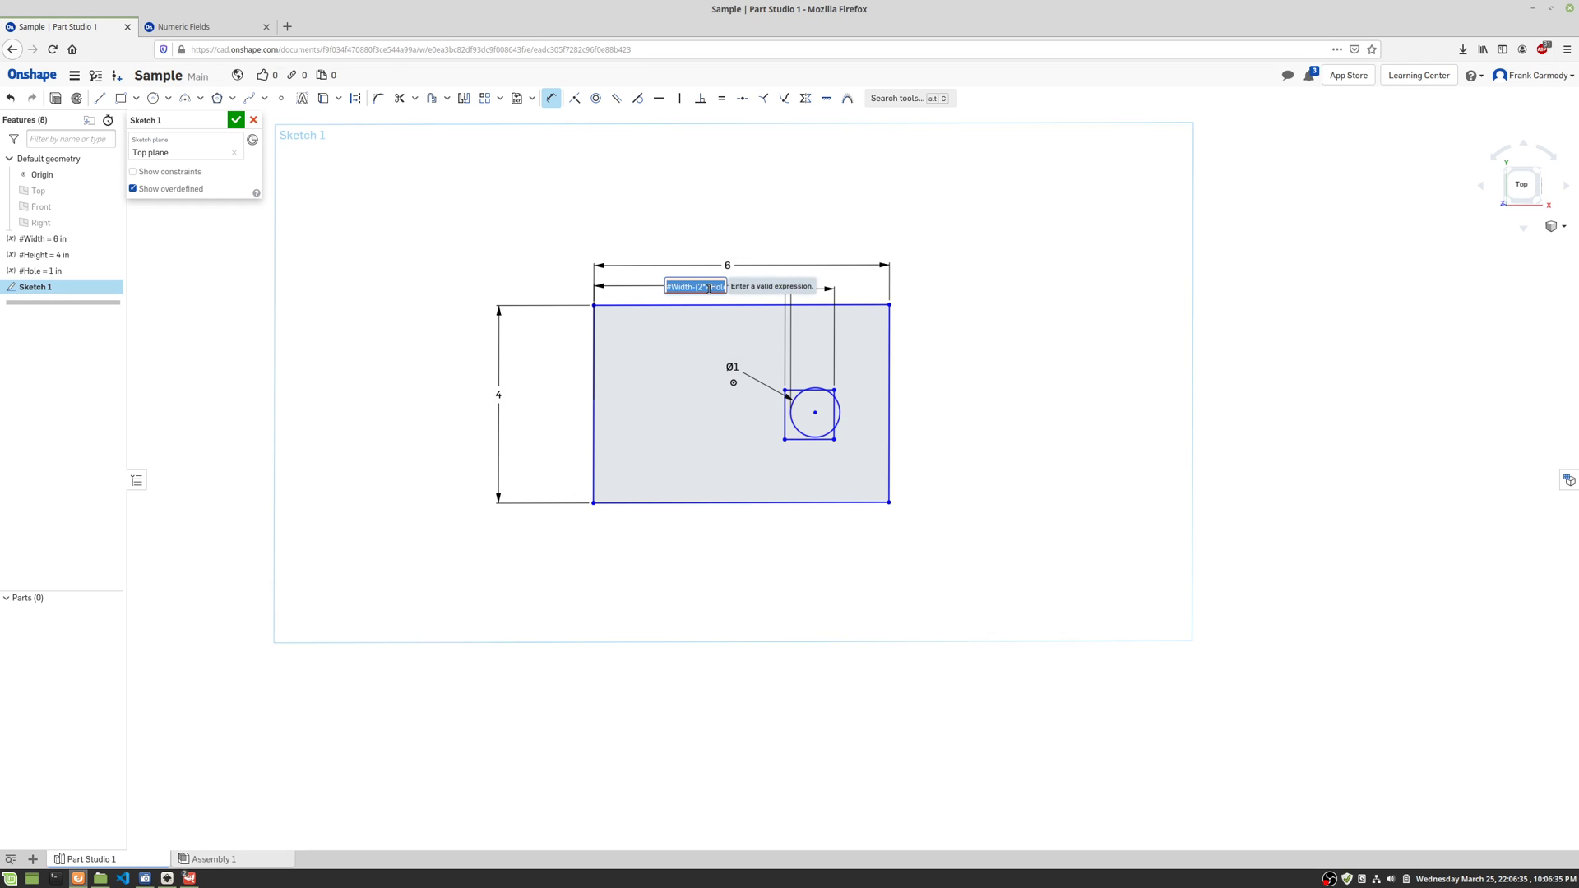
{"action": "left_click", "coordinate": [709, 287]}
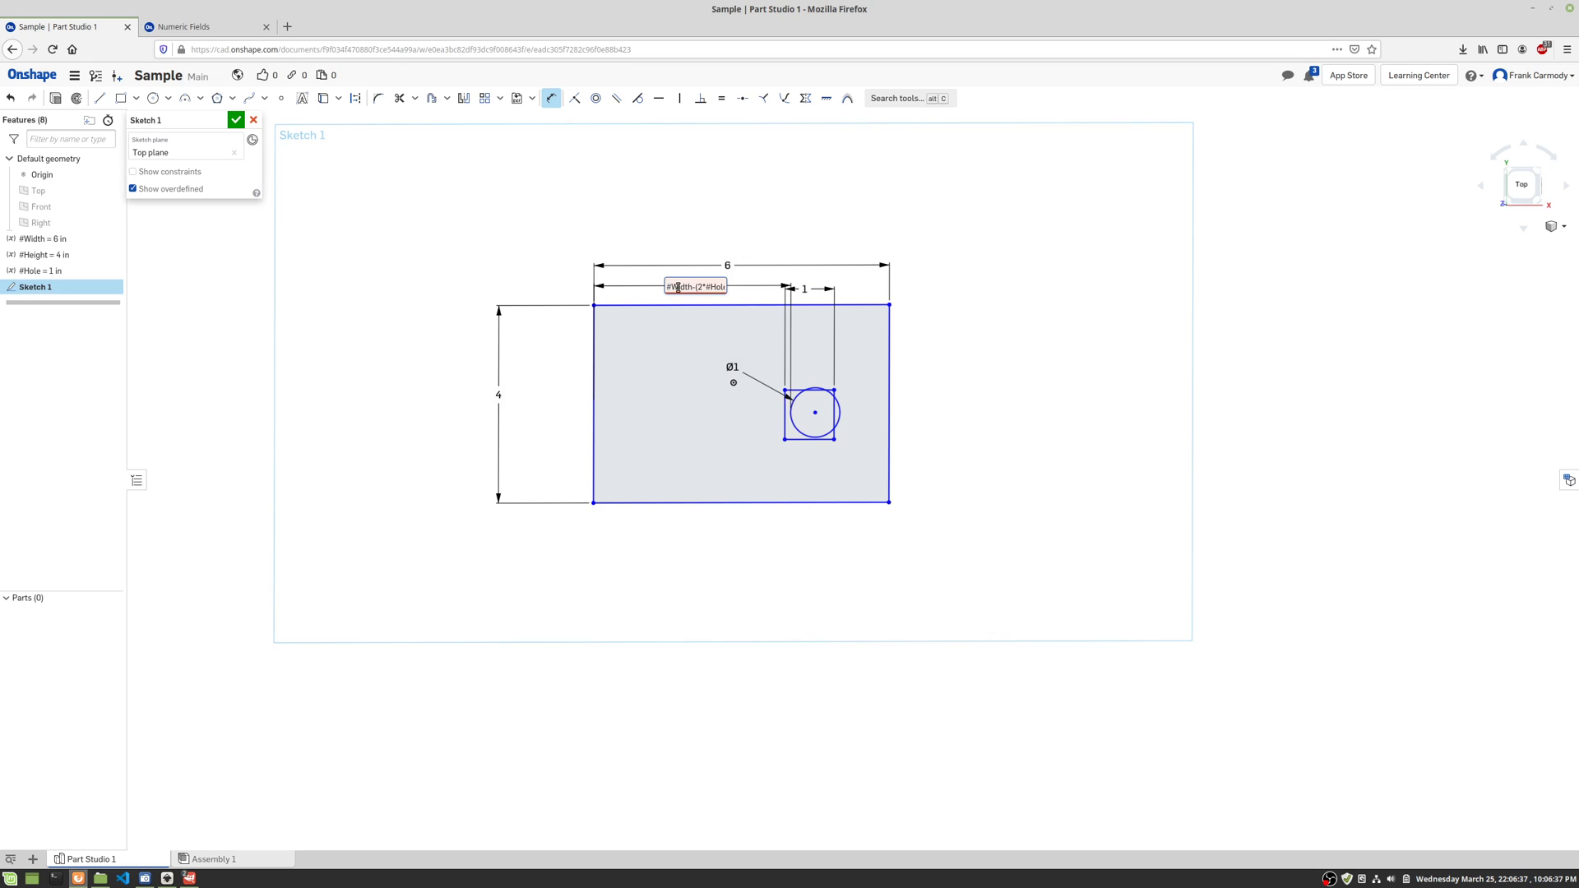
{"action": "key", "text": "End"}
{"action": "type", "text": "in"}
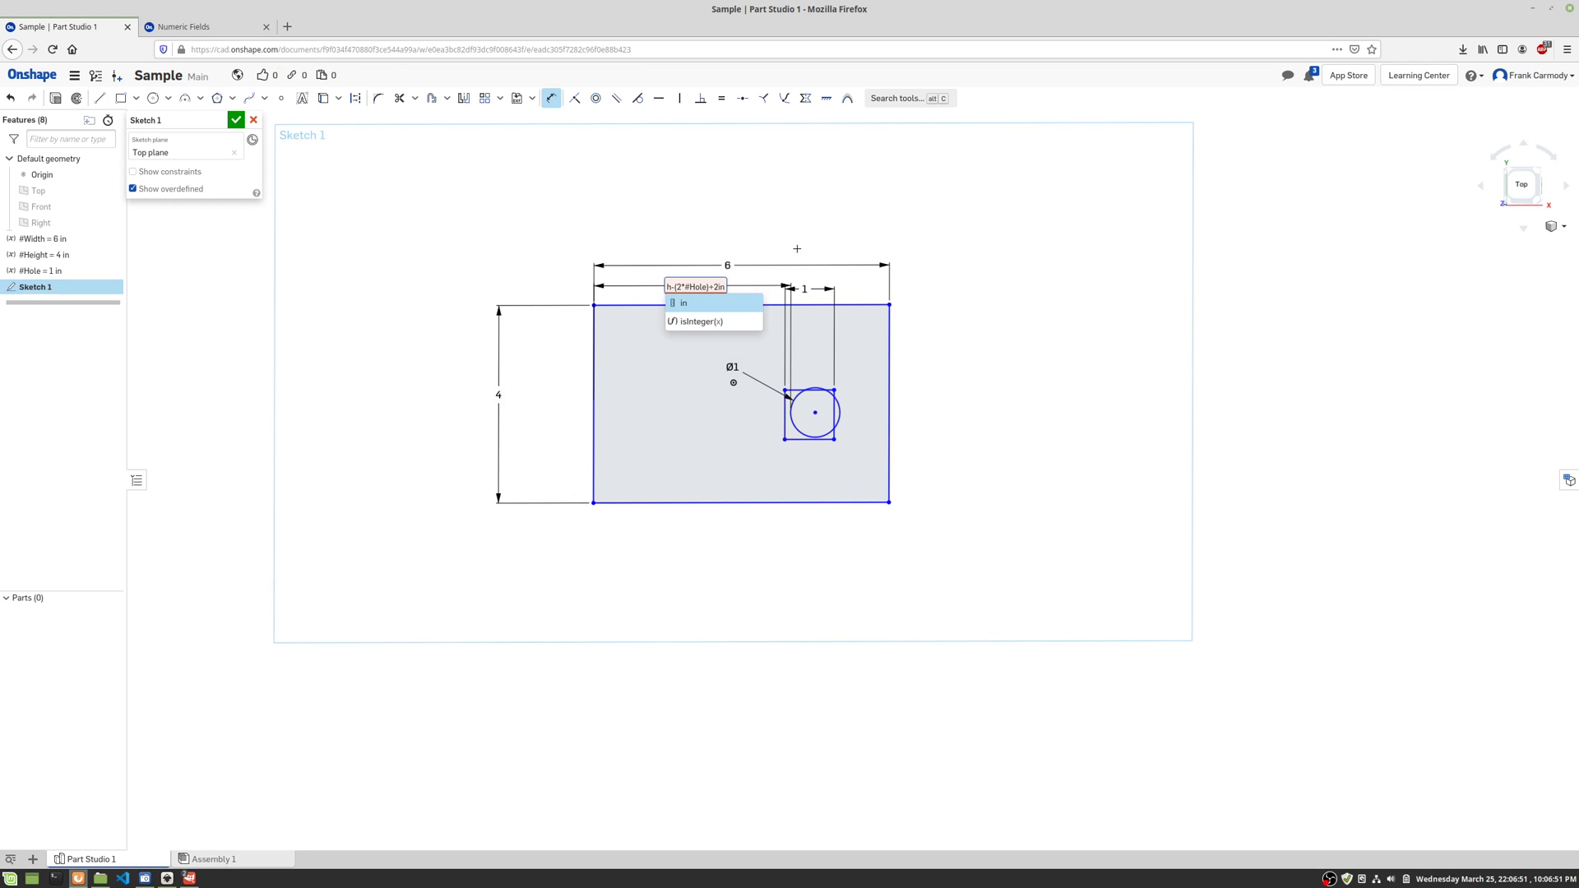
{"action": "key", "text": "BackSpace"}
{"action": "key", "text": "BackSpace"}
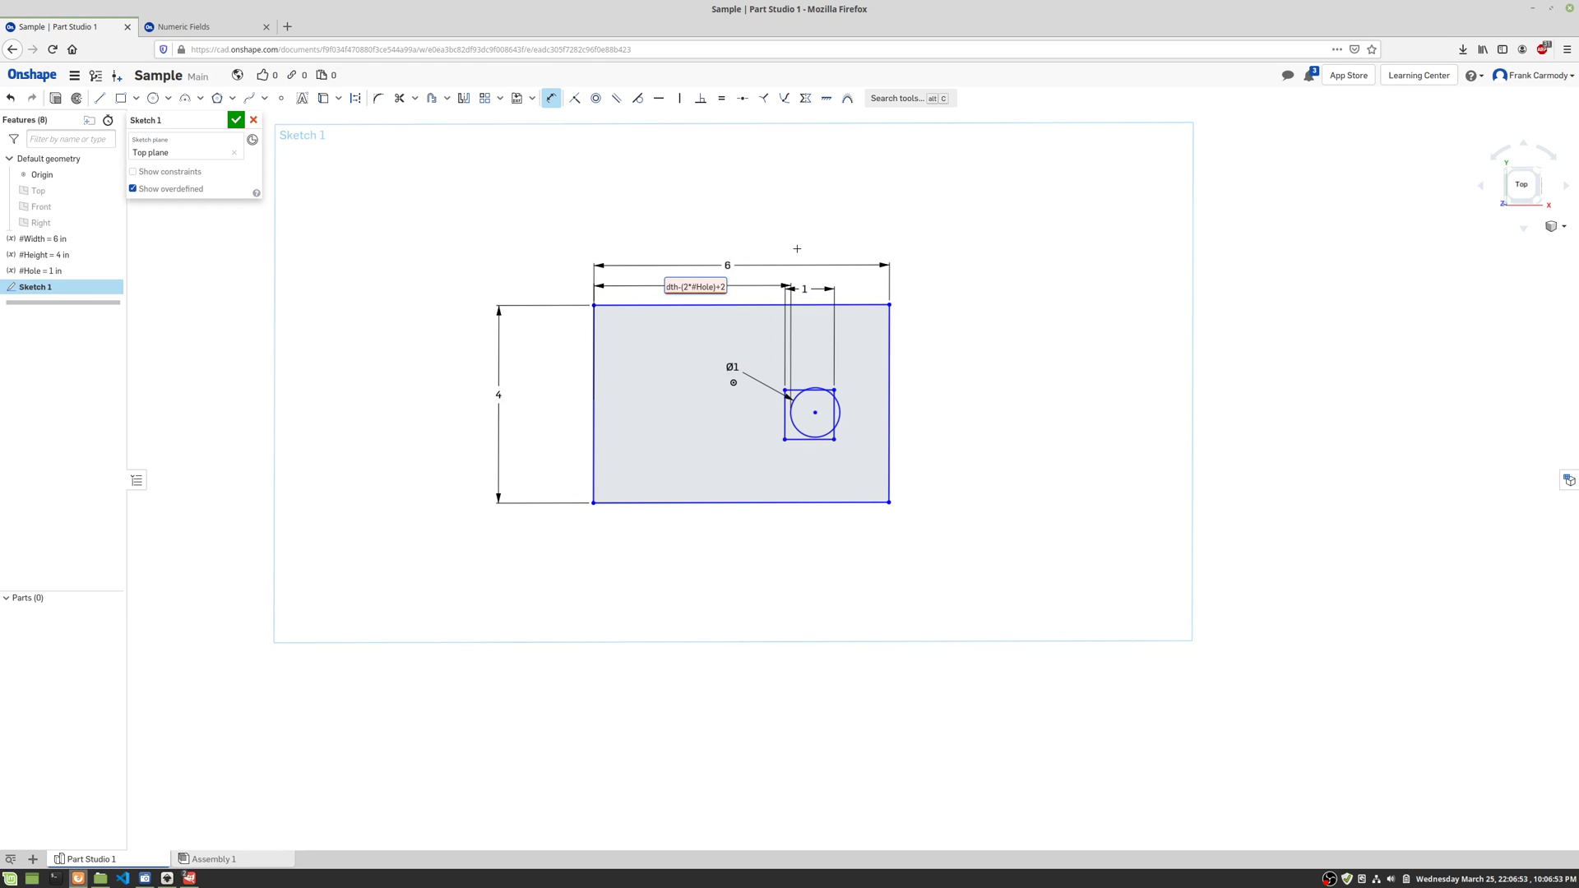
{"action": "type", "text": "in"}
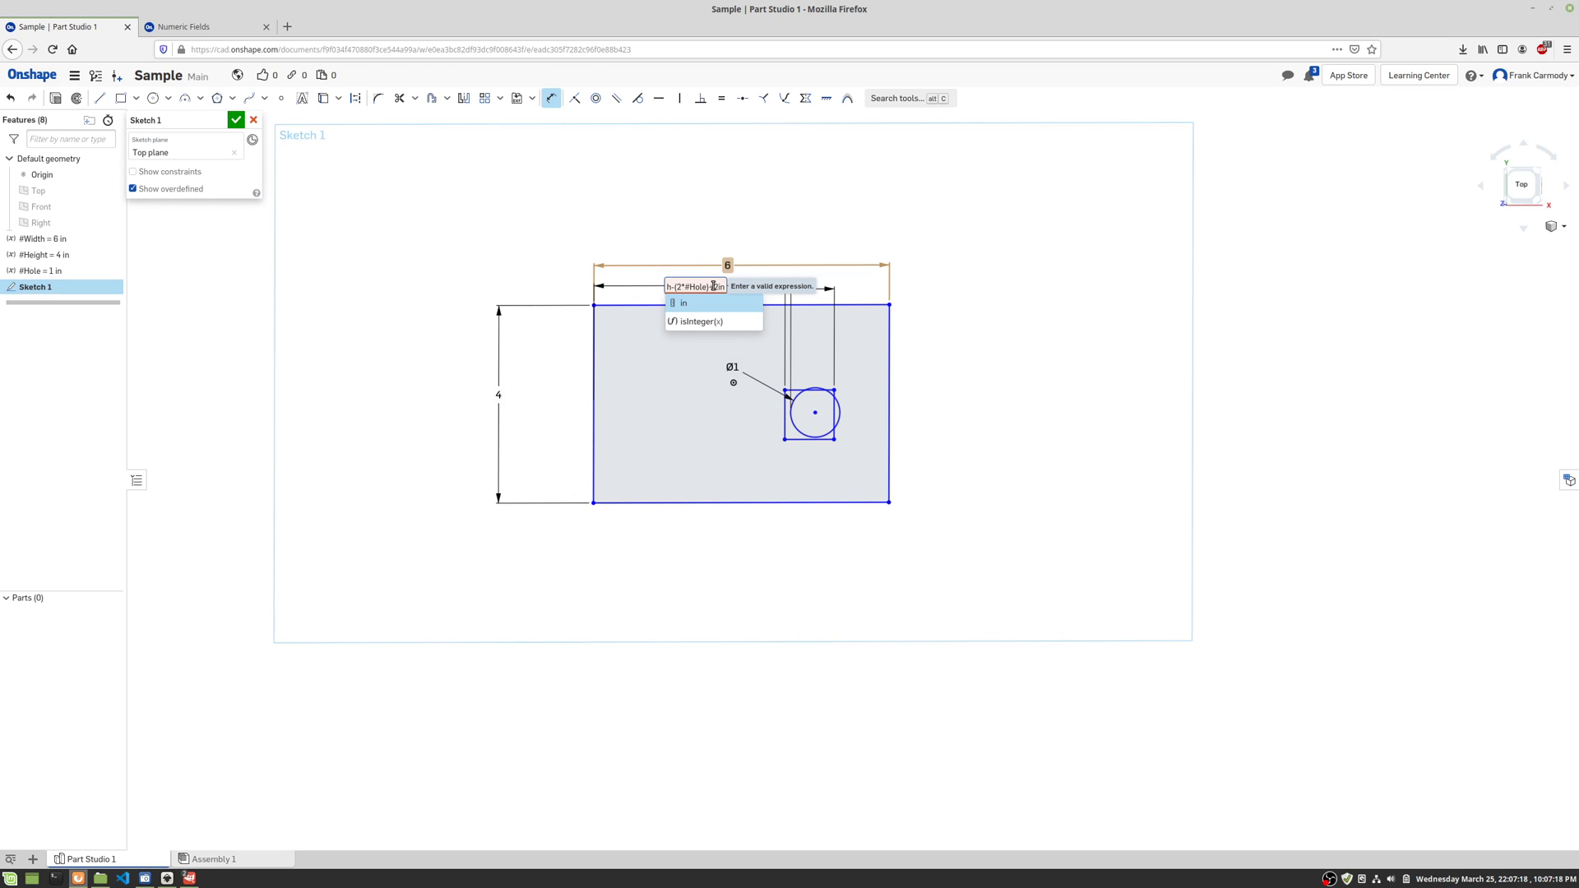
{"action": "key", "text": "BackSpace"}
{"action": "key", "text": "BackSpace"}
{"action": "key", "text": "BackSpace"}
{"action": "key", "text": "BackSpace"}
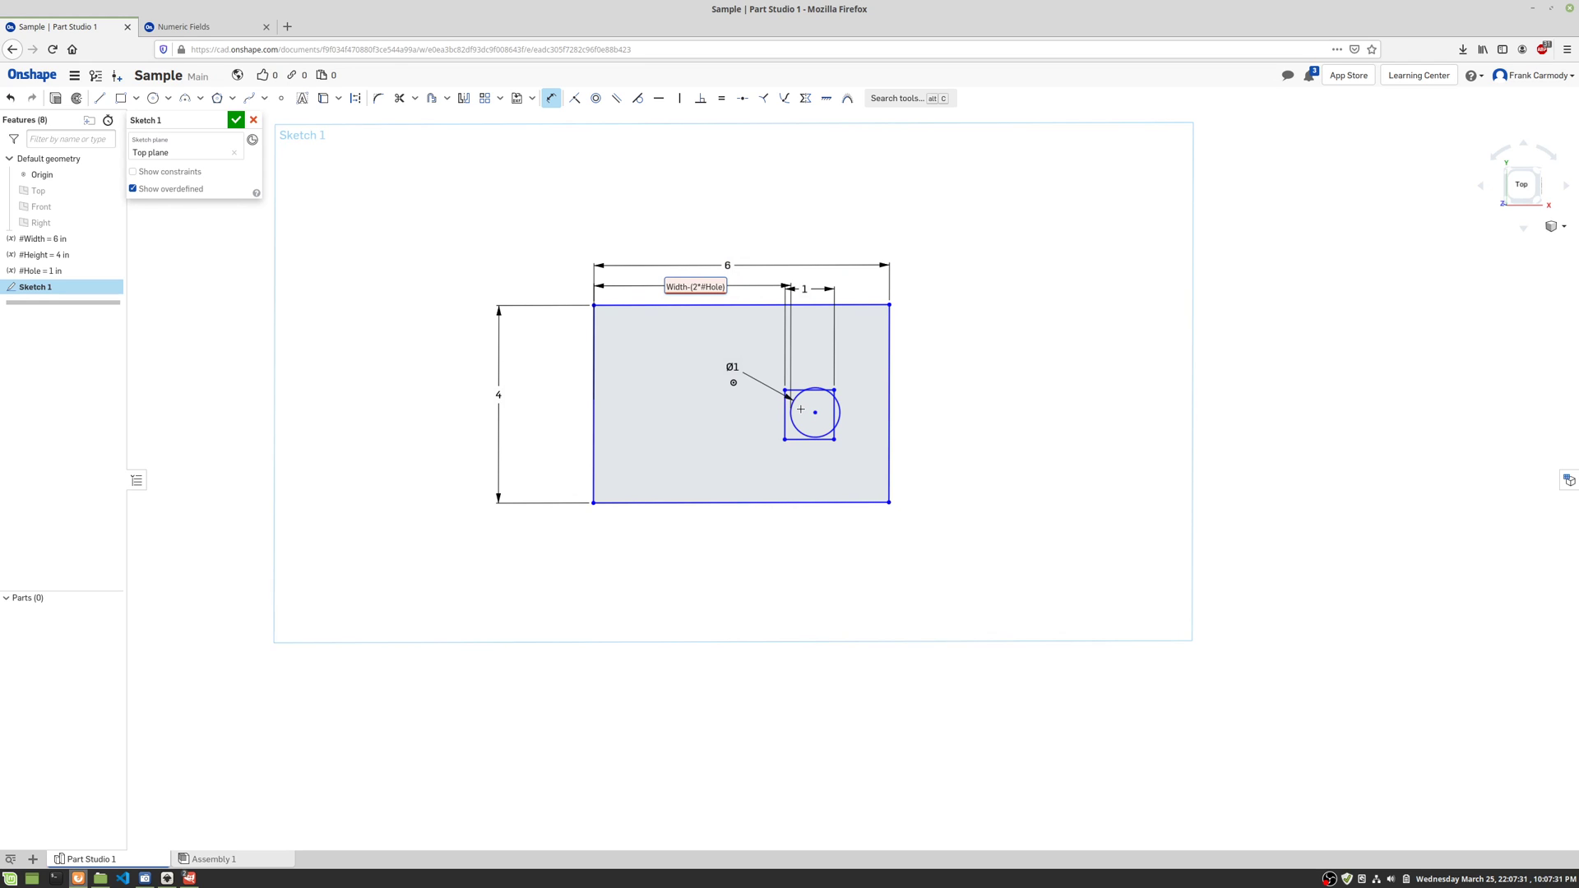
{"action": "type", "text": "/3"}
{"action": "key", "text": "Return"}
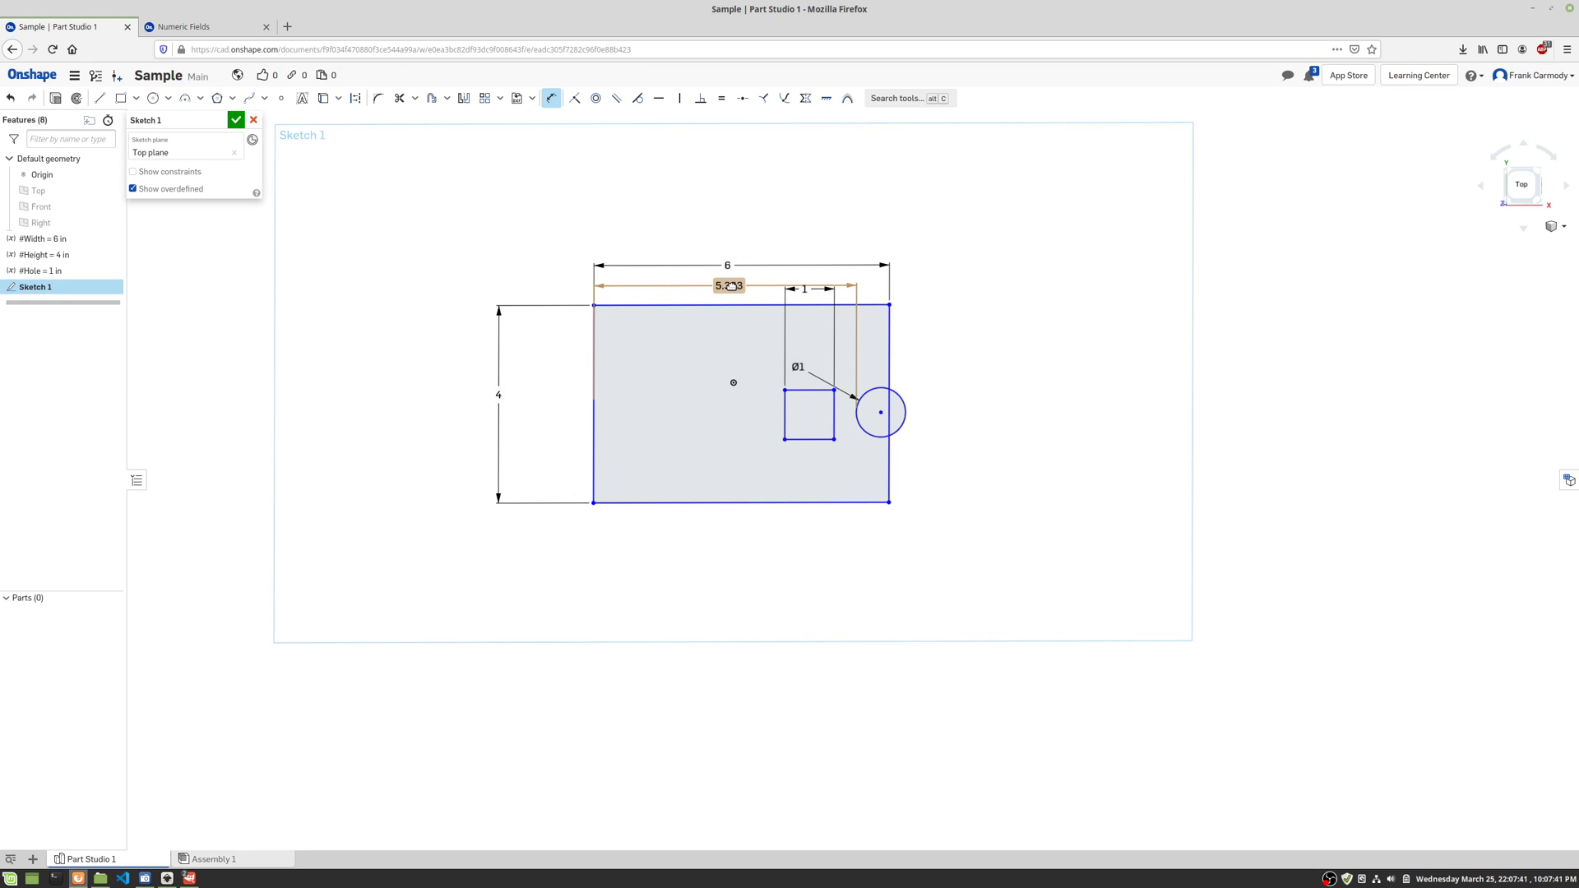
Change the circle's left offset to (#Width-(2*#Hole))/3, giving 1.333, then select that expression for copying
{"action": "double_click", "coordinate": [731, 285]}
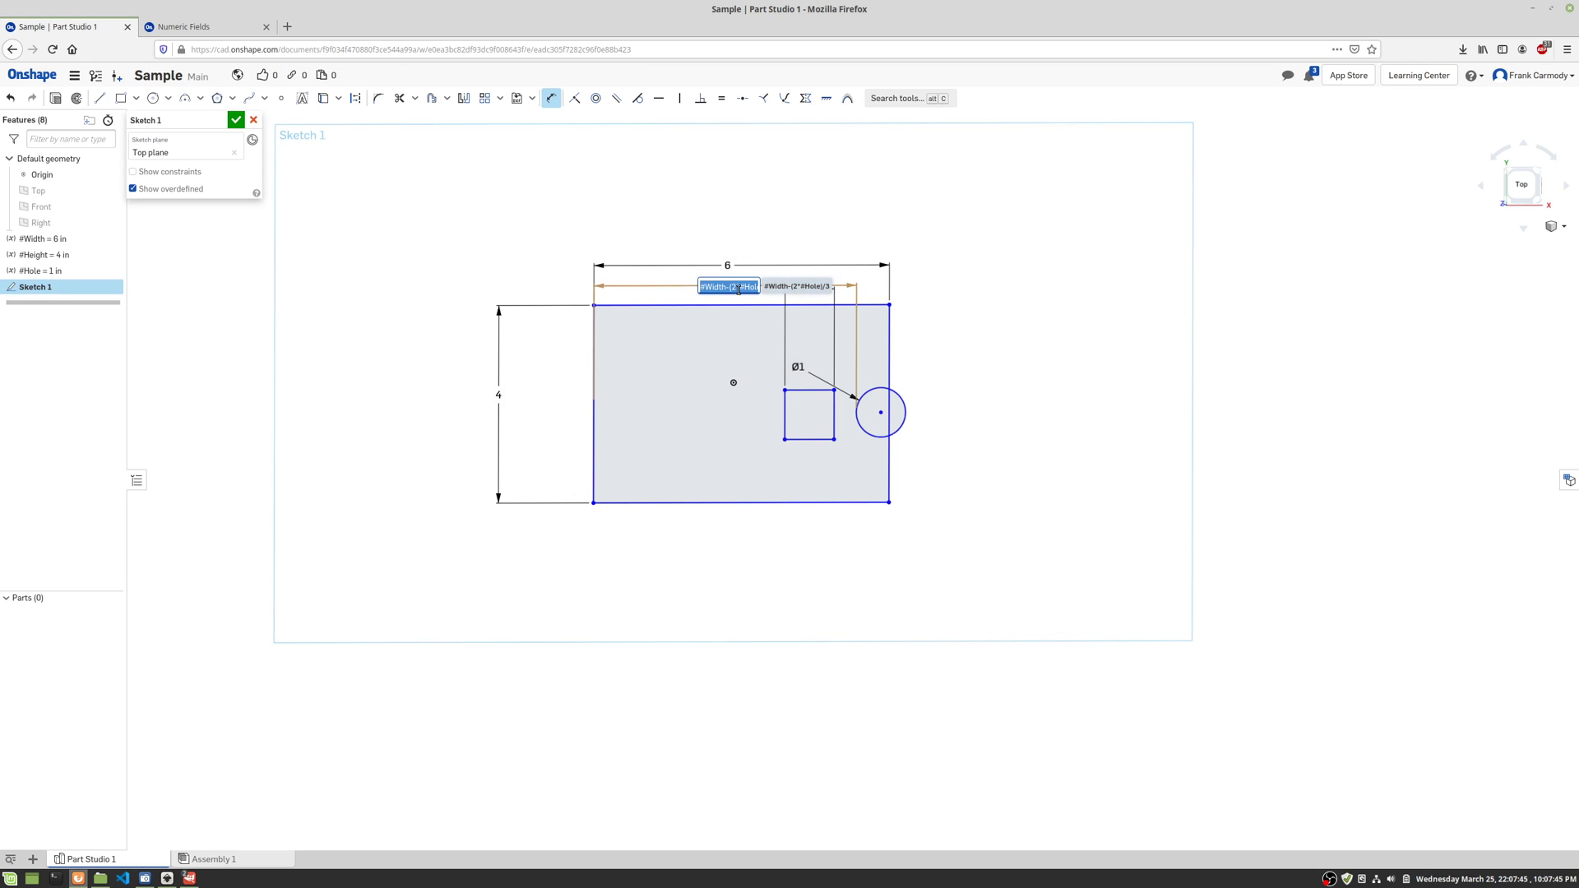
{"action": "left_click", "coordinate": [736, 286]}
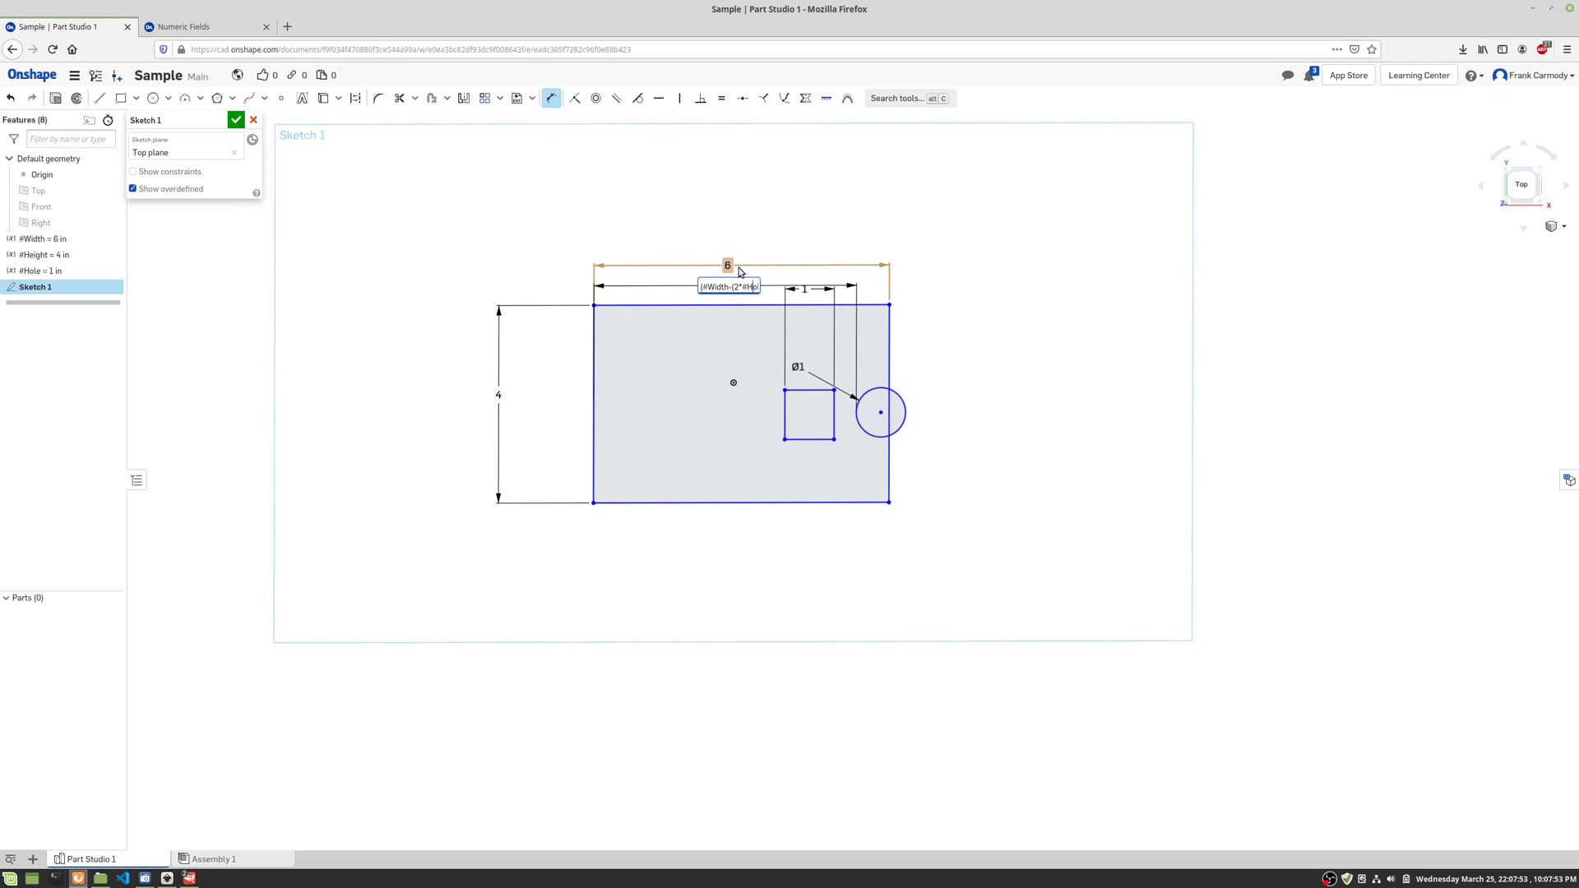
{"action": "key", "text": "End"}
{"action": "type", "text": ")/3"}
{"action": "key", "text": "Return"}
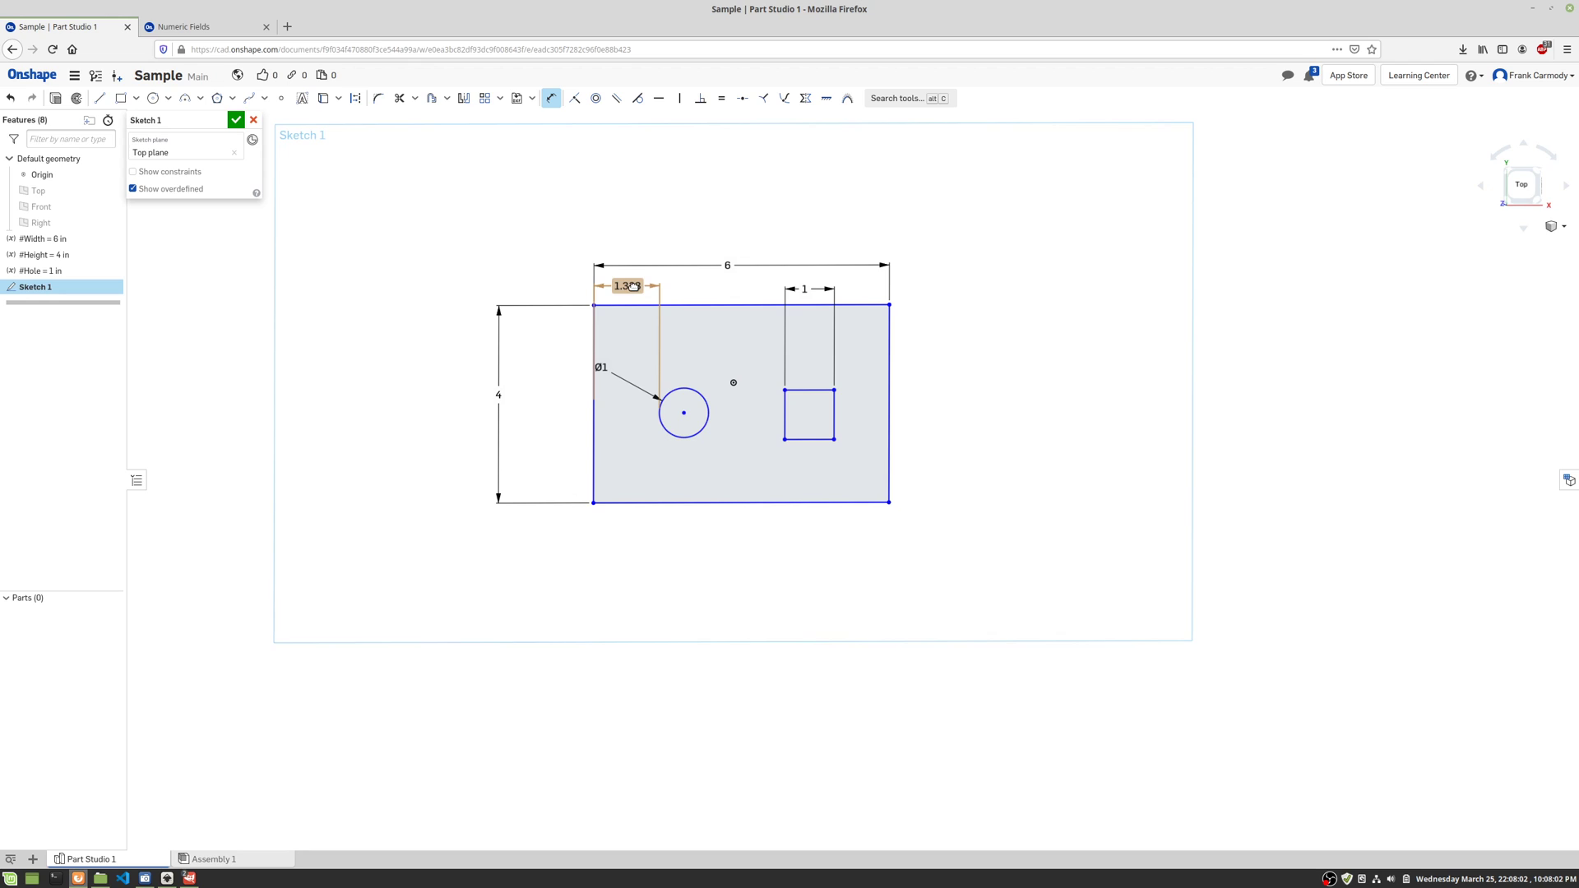
{"action": "double_click", "coordinate": [633, 285]}
{"action": "key", "text": "ctrl+a"}
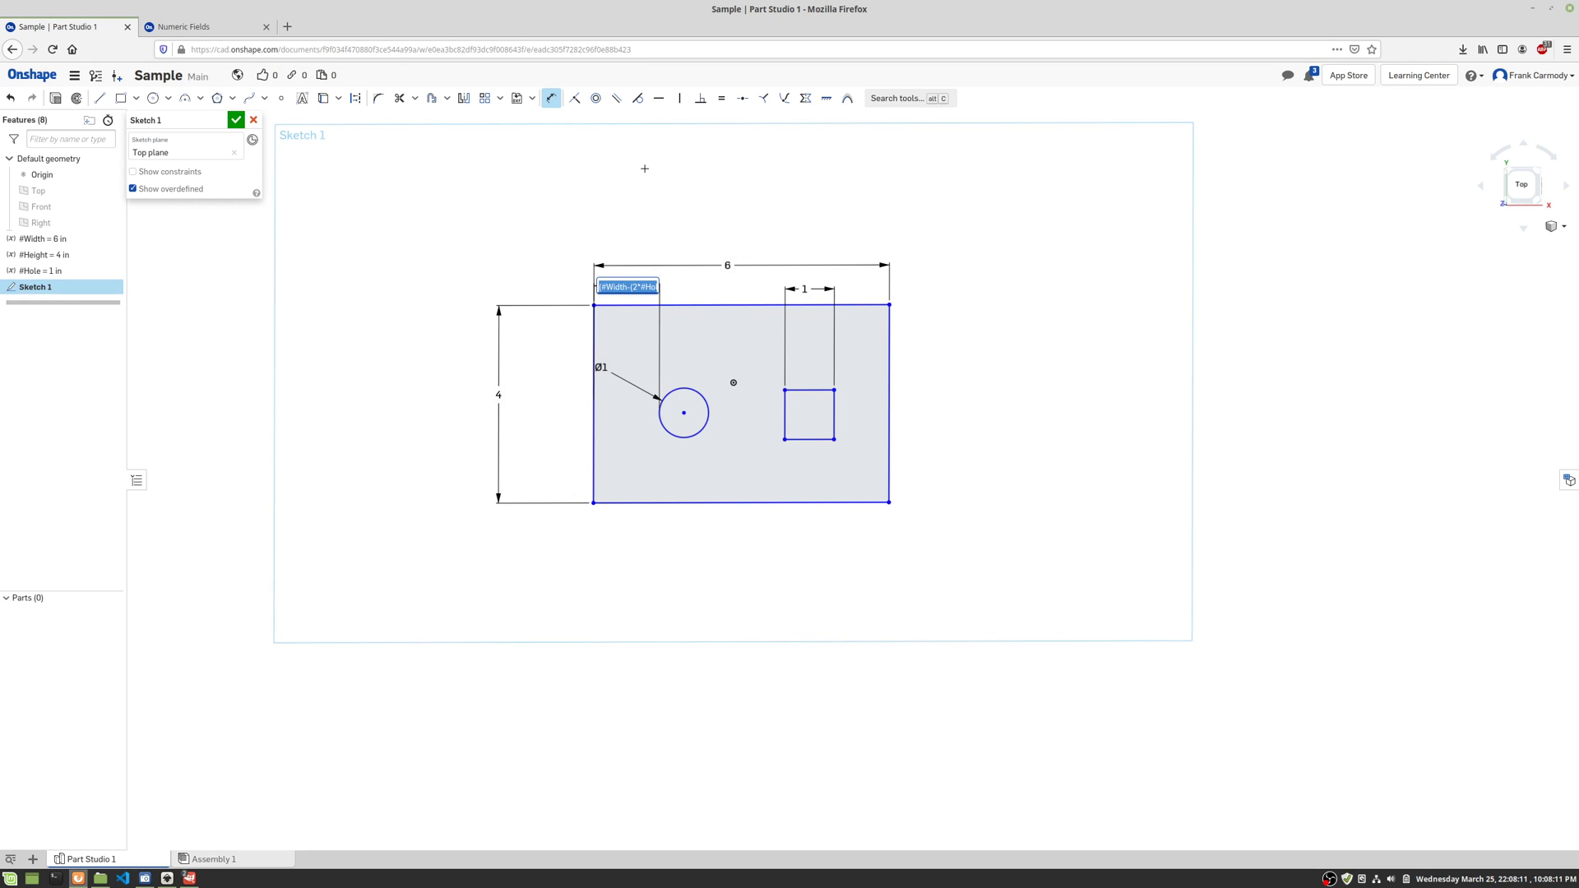
Dimension the circle-to-square gap at 1.333 using the pasted spacing expression, then select it for copying
{"action": "left_click", "coordinate": [707, 418]}
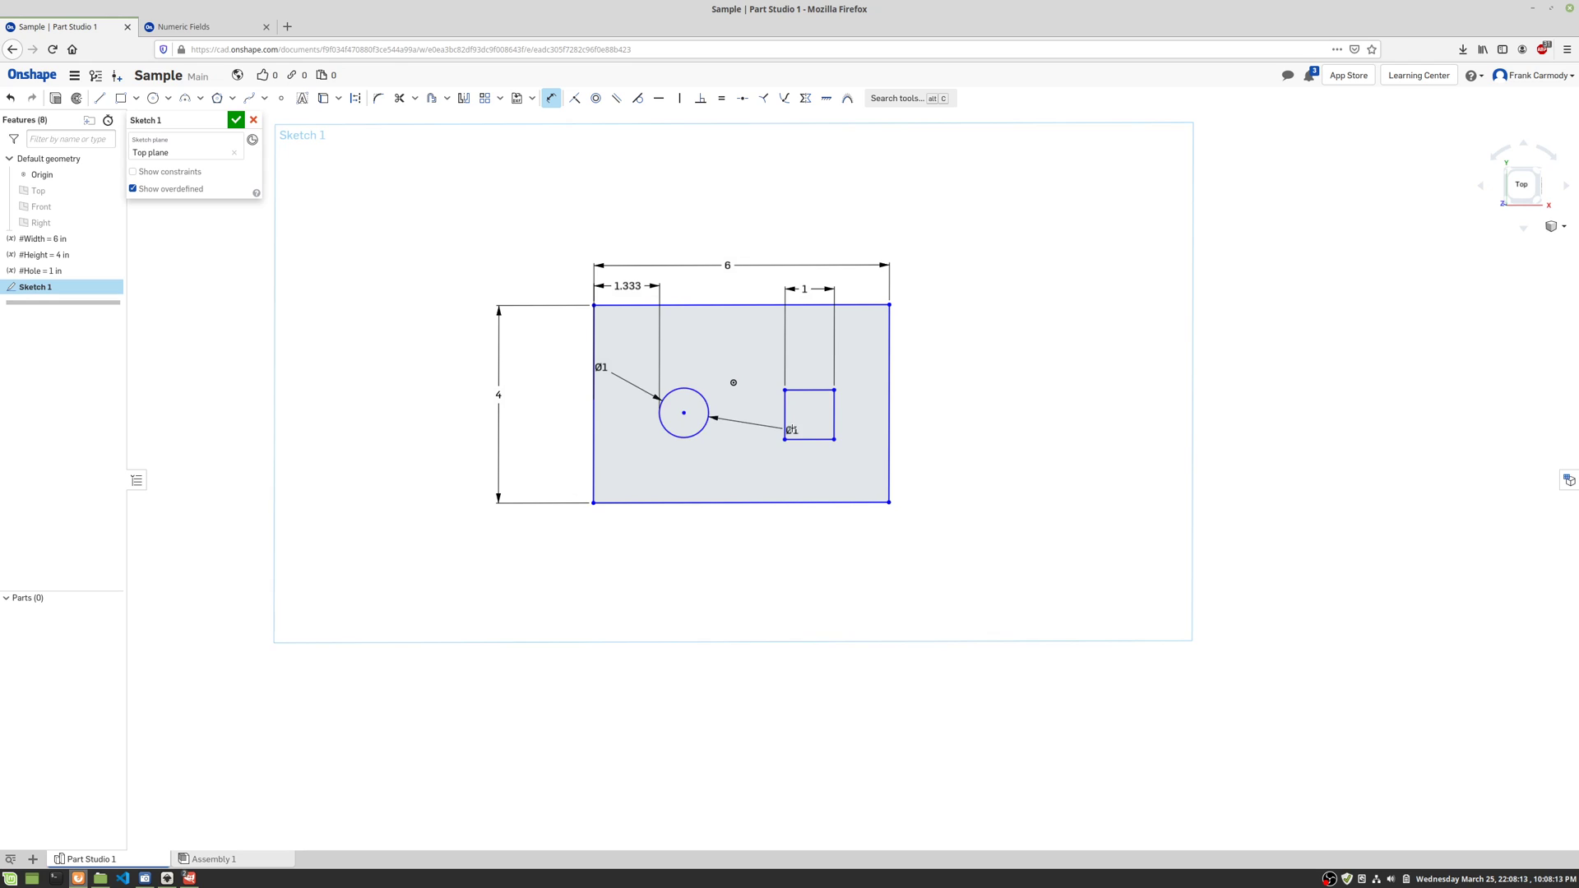
{"action": "left_click", "coordinate": [784, 419]}
{"action": "left_click", "coordinate": [745, 288]}
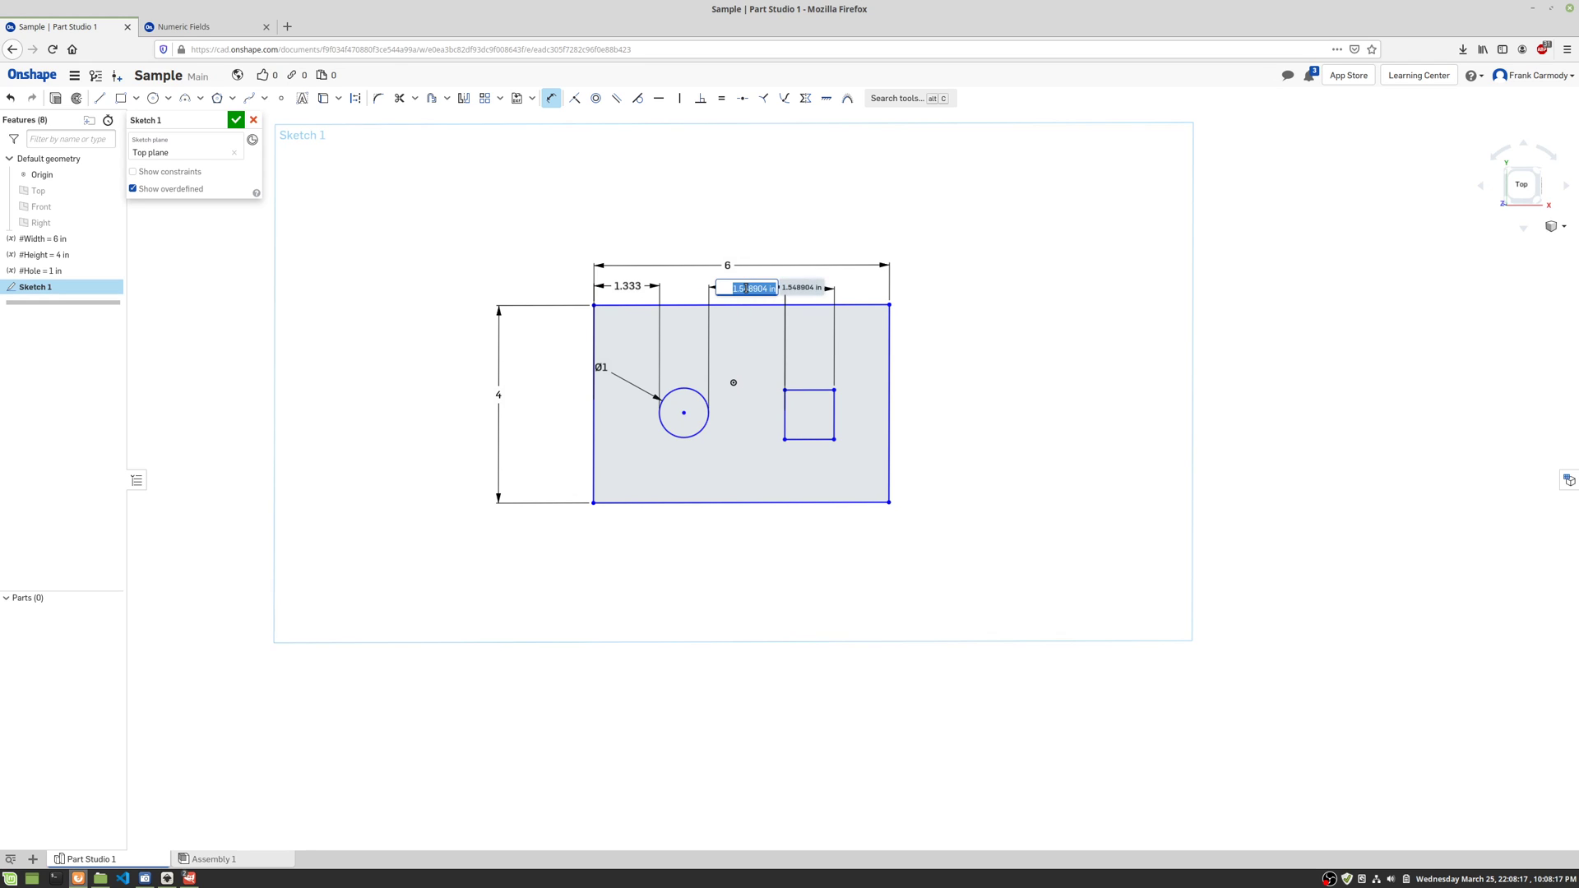
{"action": "type", "text": "(#Width-(2*#Hole))/3"}
{"action": "key", "text": "Return"}
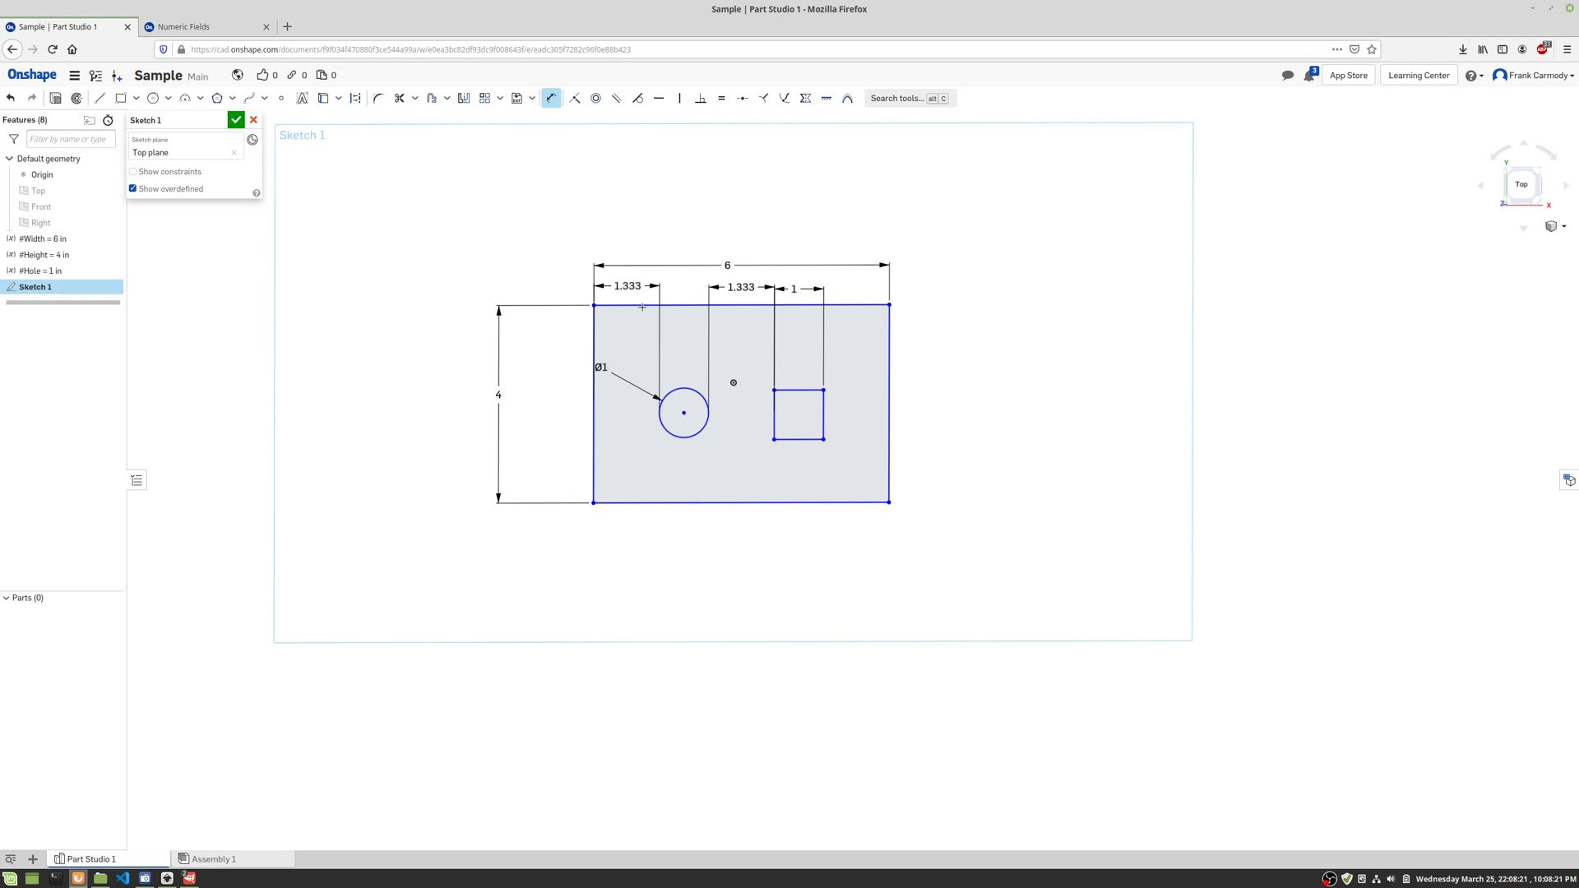
{"action": "double_click", "coordinate": [742, 288]}
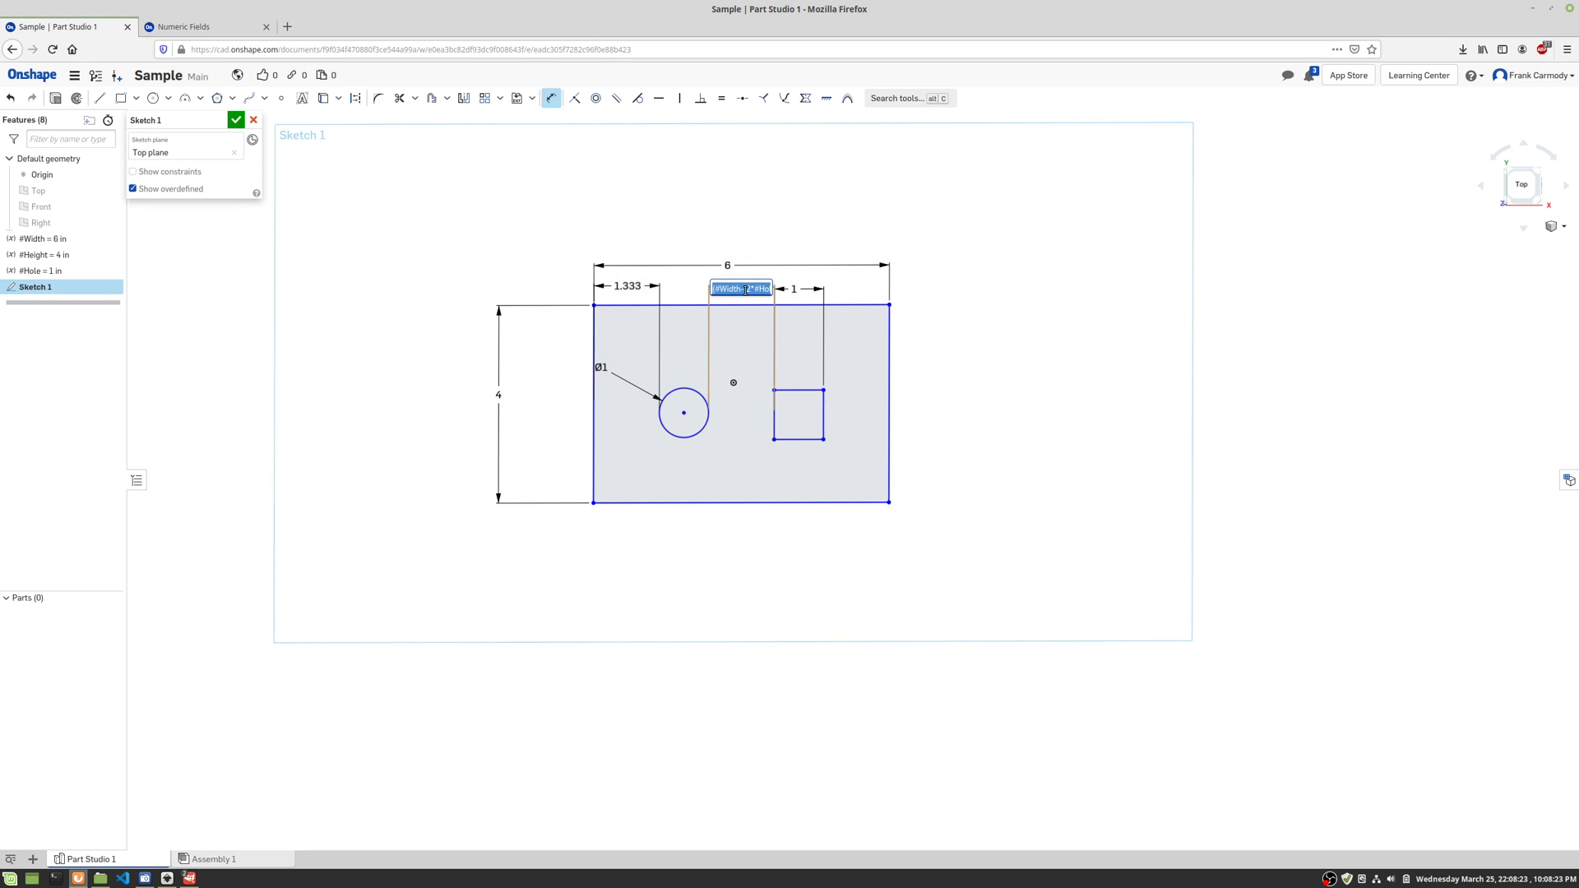
{"action": "left_click", "coordinate": [747, 289]}
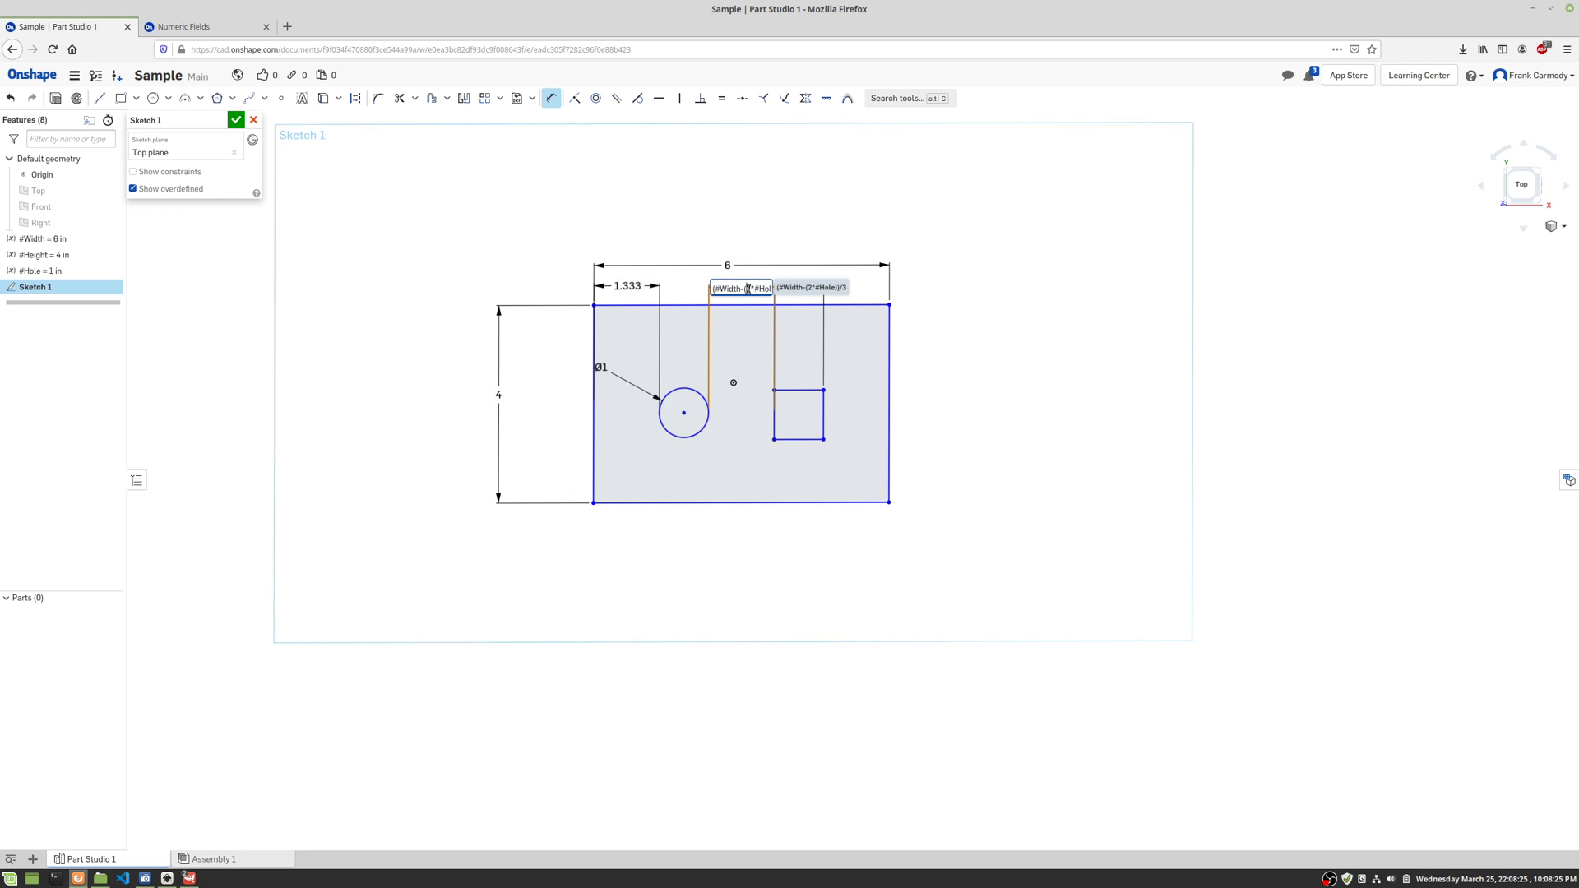
{"action": "key", "text": "ctrl+a"}
{"action": "key", "text": "ctrl+c"}
Add the square's right-side gap with the same expression, leaving it as a driven 1.333 reference
{"action": "left_click", "coordinate": [823, 407]}
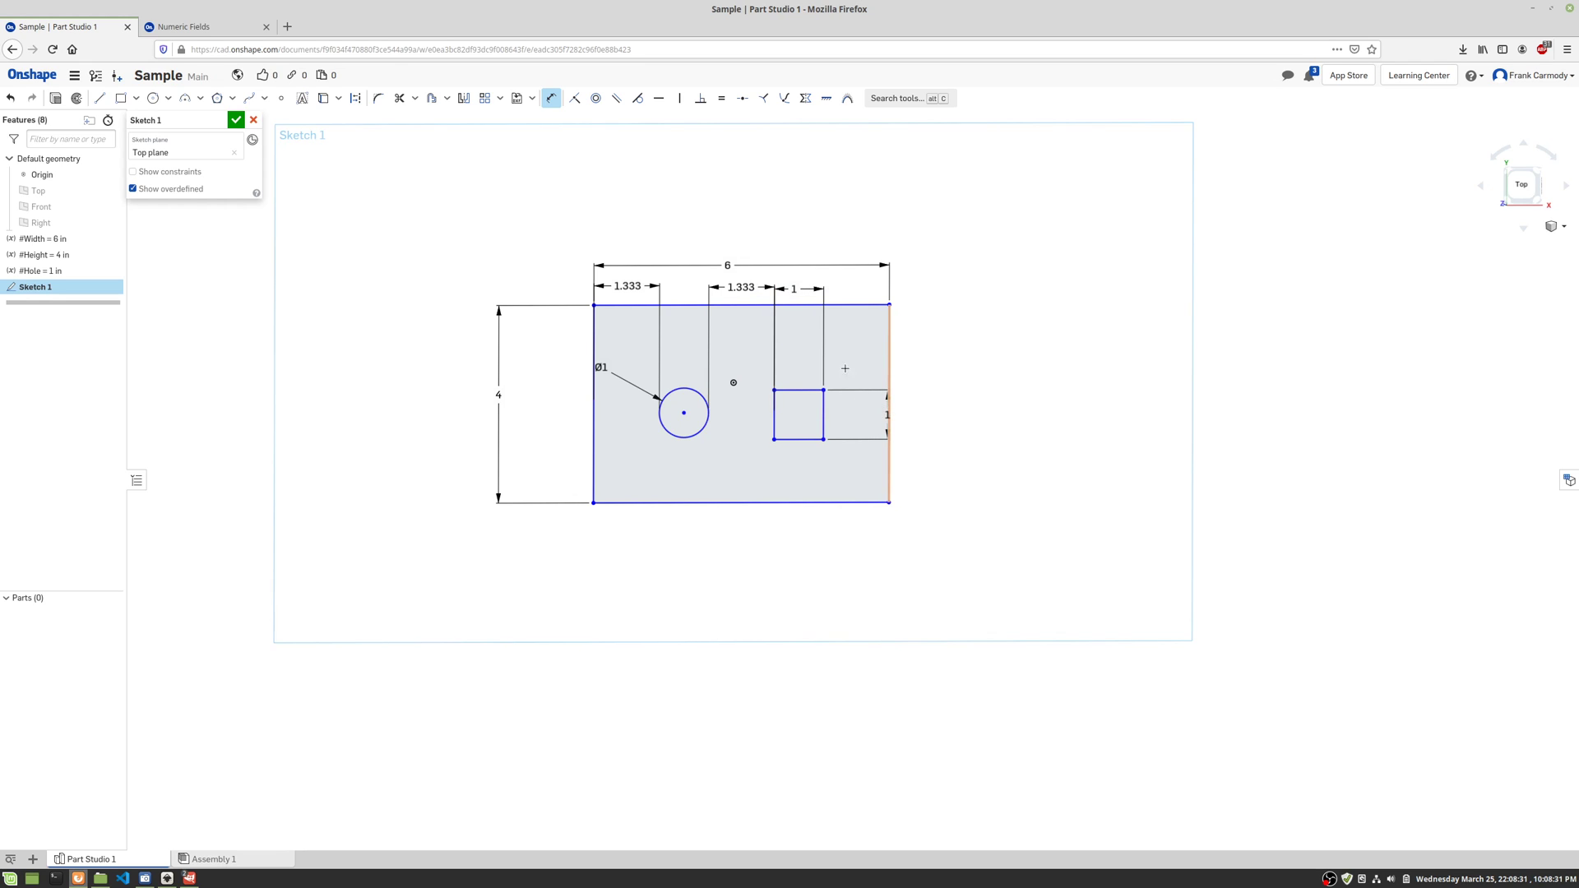
{"action": "left_click", "coordinate": [851, 295]}
{"action": "key", "text": "ctrl+v"}
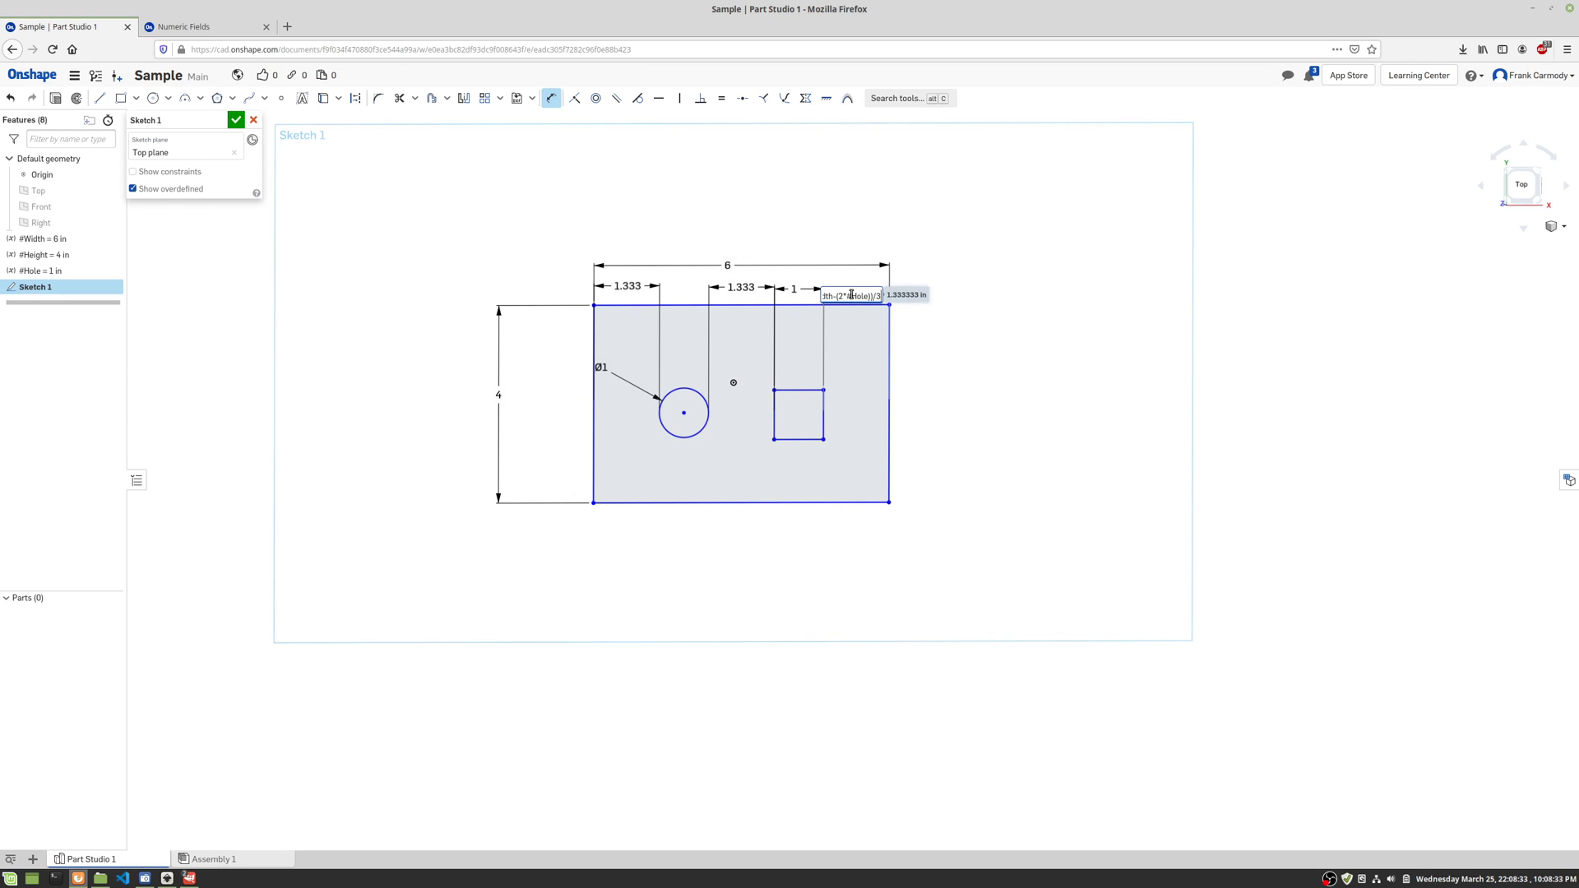
{"action": "key", "text": "Return"}
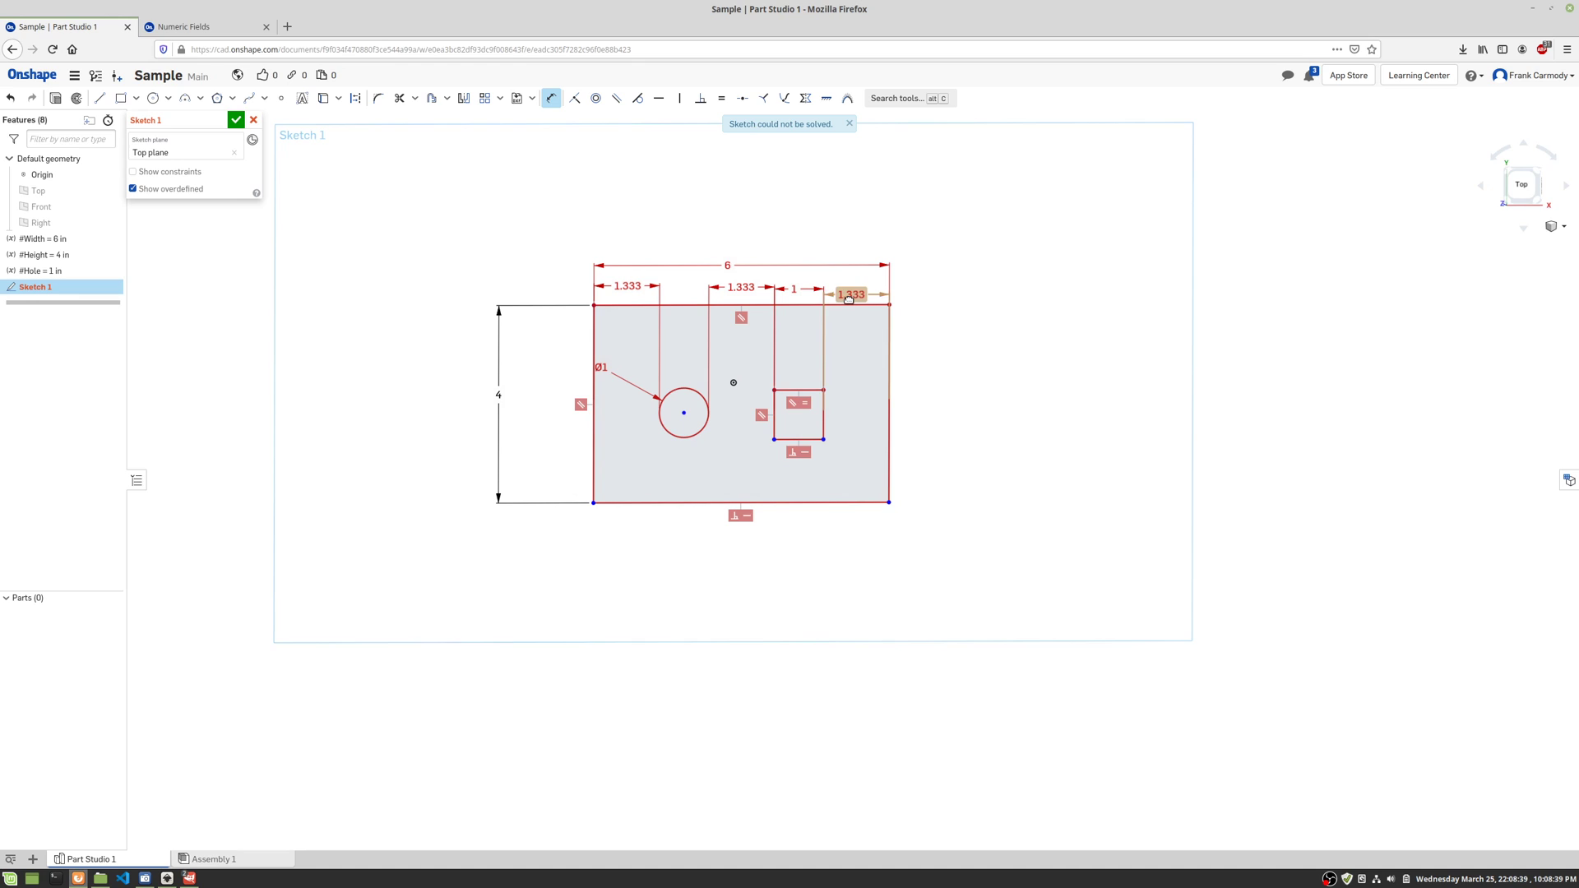
{"action": "left_click_drag", "start_coordinate": [849, 297], "coordinate": [851, 290]}
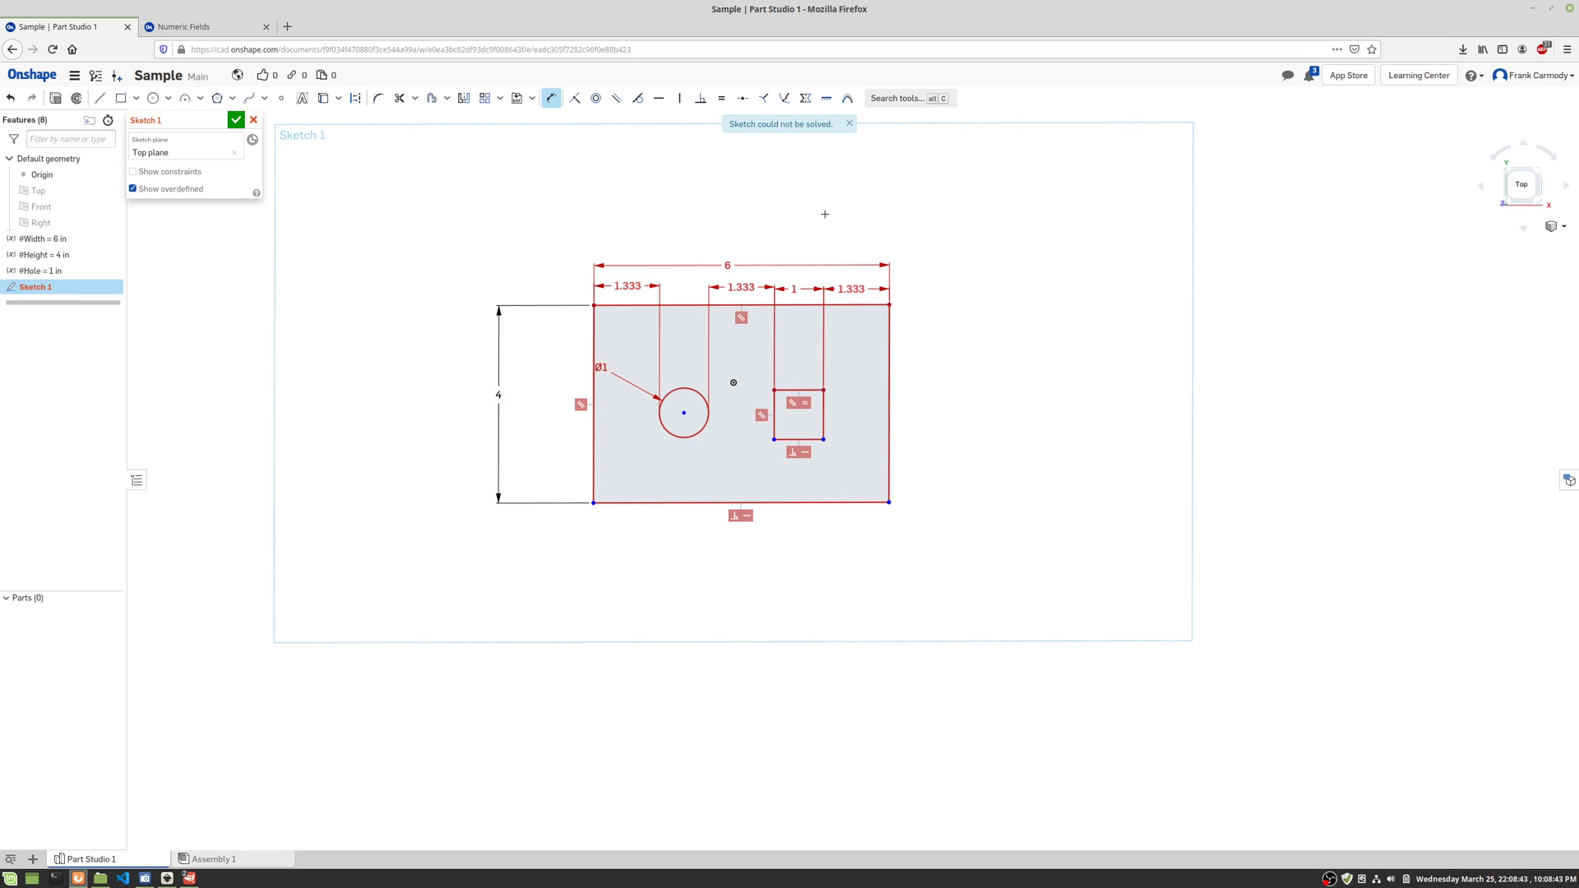
{"action": "key", "text": "Escape"}
Raise the grey 1.333 right-gap dimension label into line with the other top dimensions
{"action": "left_click", "coordinate": [849, 293]}
{"action": "left_click", "coordinate": [911, 293]}
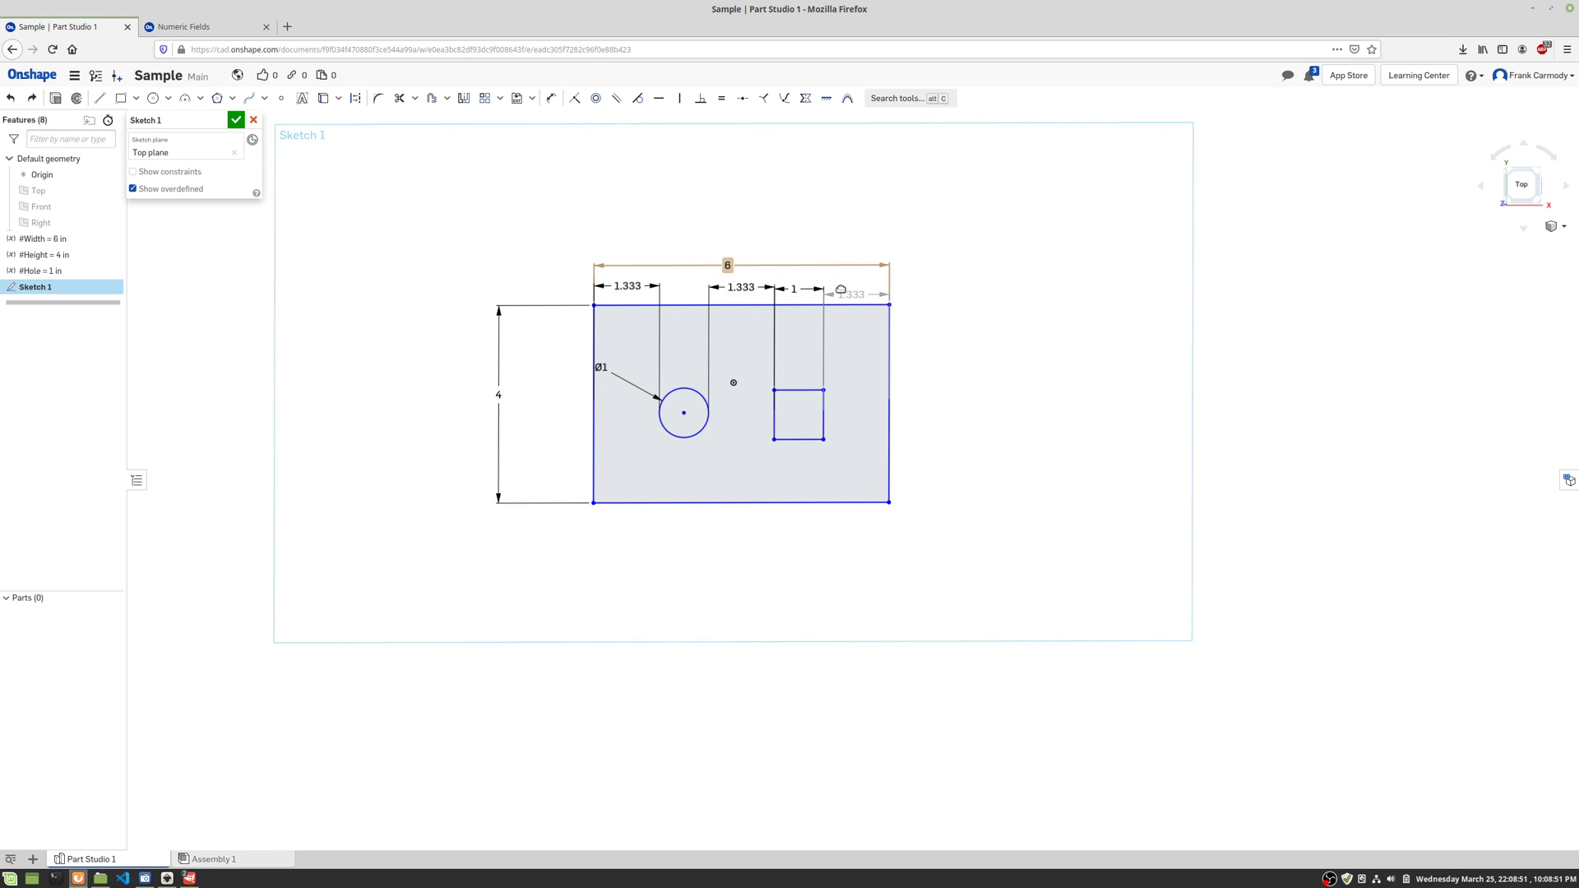
{"action": "left_click_drag", "start_coordinate": [847, 295], "coordinate": [848, 287]}
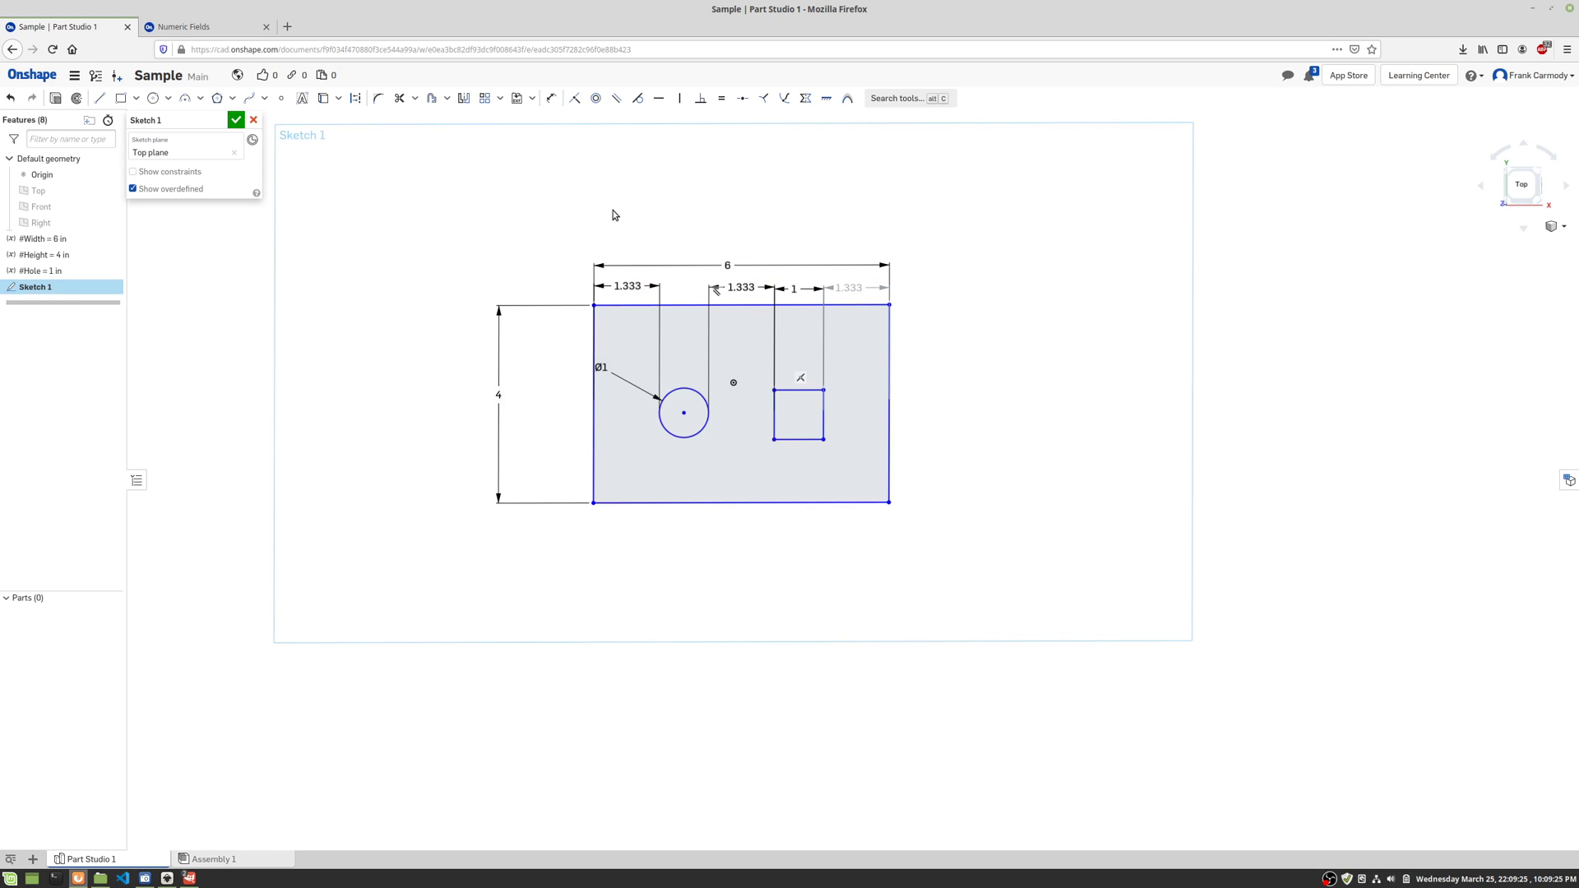
Dimension the square's top edge 1.5 below the board's top edge using (#Height-#Hole)/2
{"action": "left_click", "coordinate": [551, 99]}
{"action": "left_click", "coordinate": [806, 303]}
{"action": "left_click", "coordinate": [798, 389]}
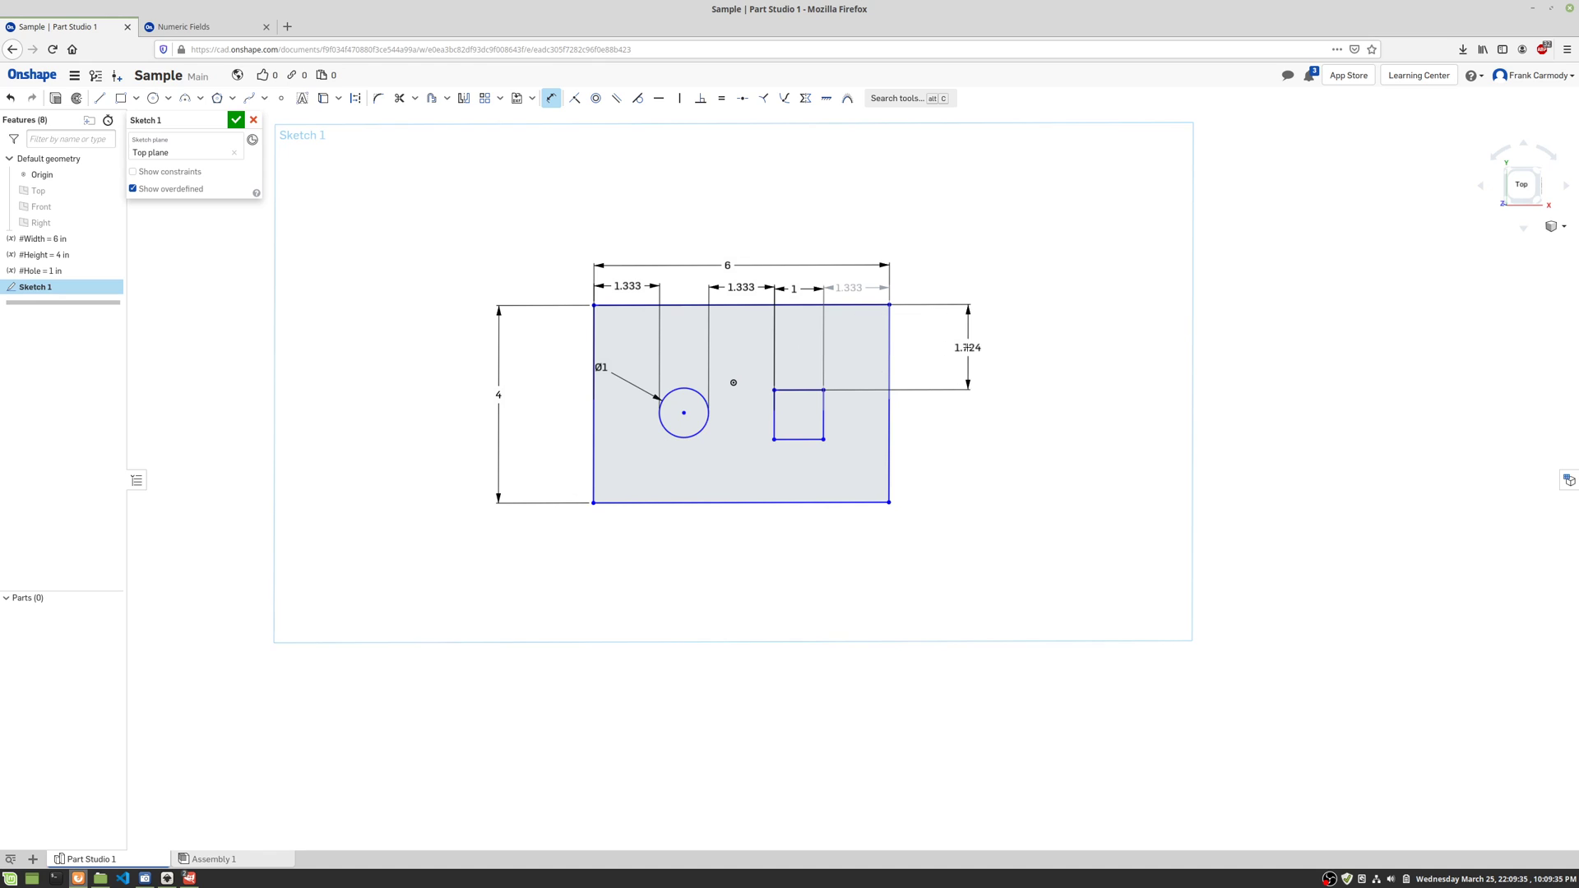
{"action": "left_click", "coordinate": [935, 350]}
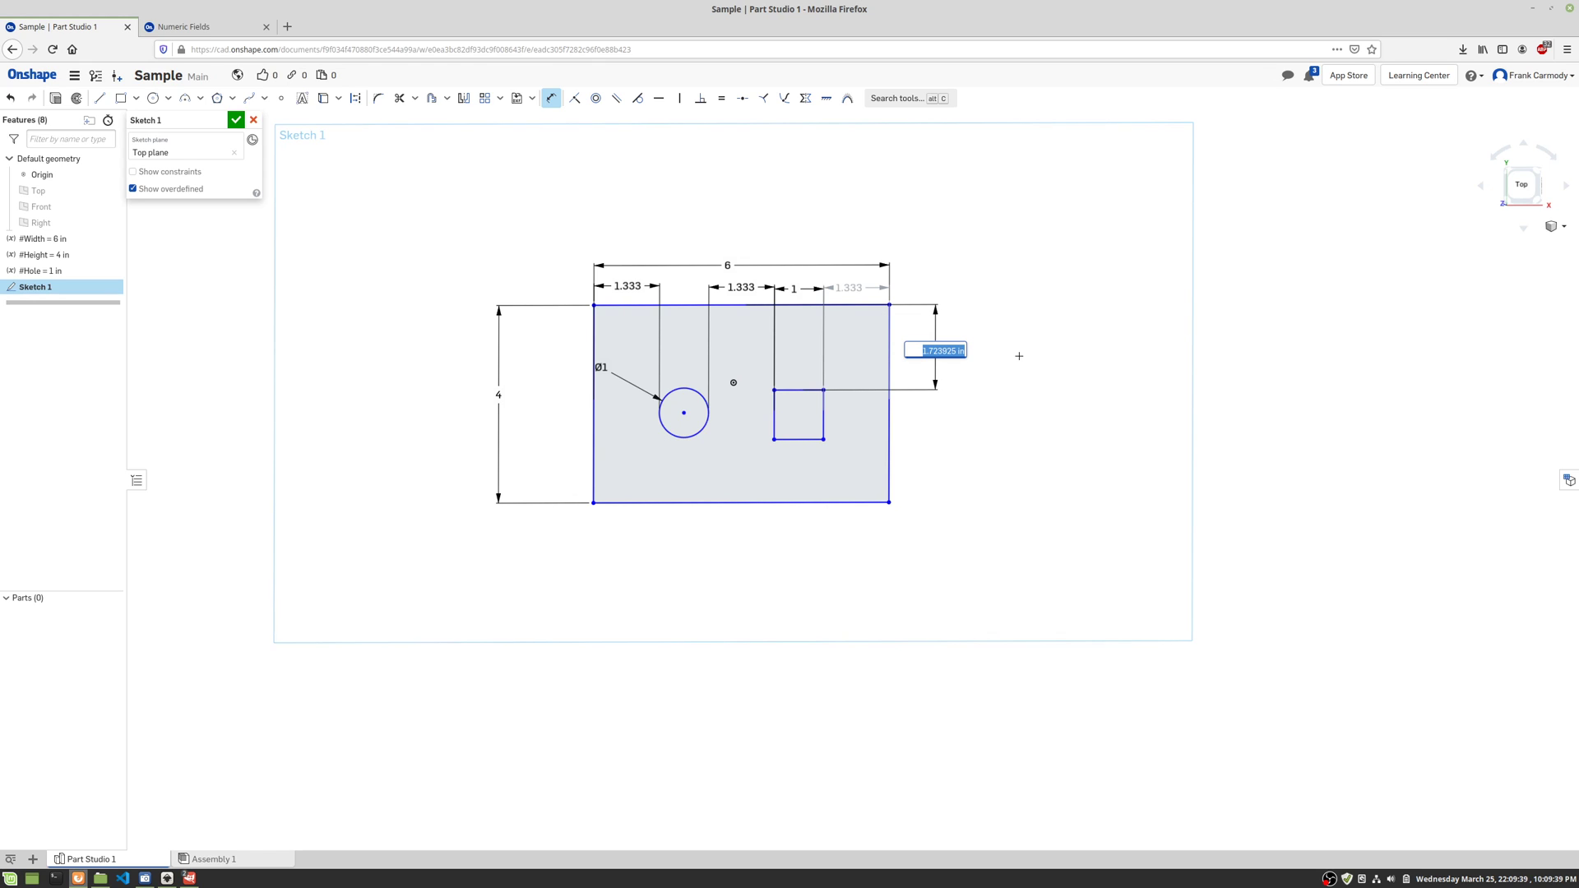
{"action": "type", "text": "#"}
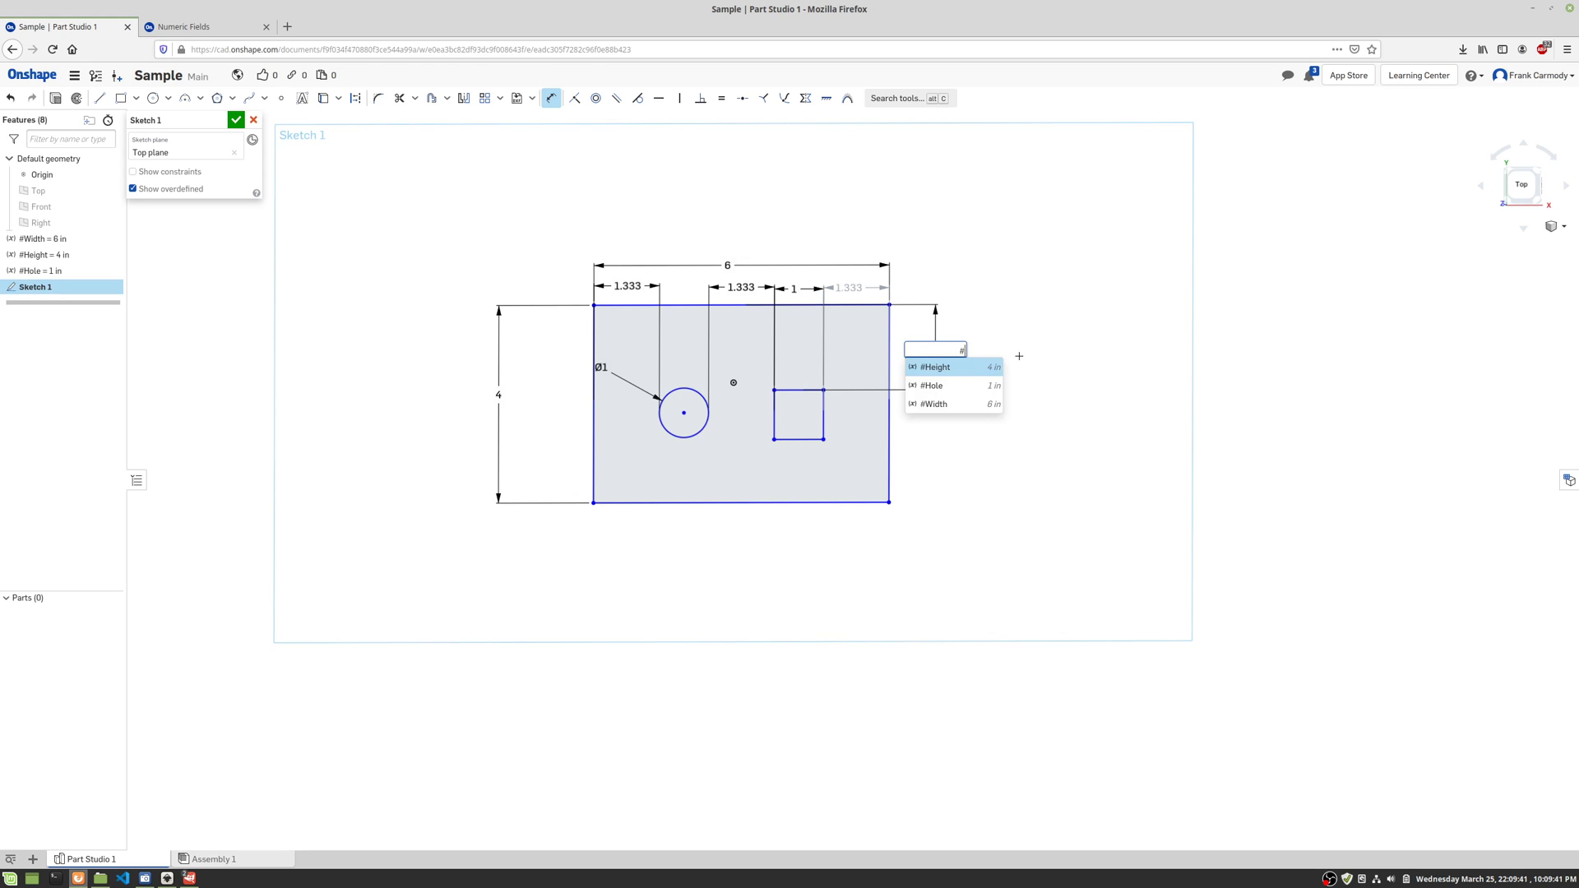
{"action": "left_click", "coordinate": [947, 367]}
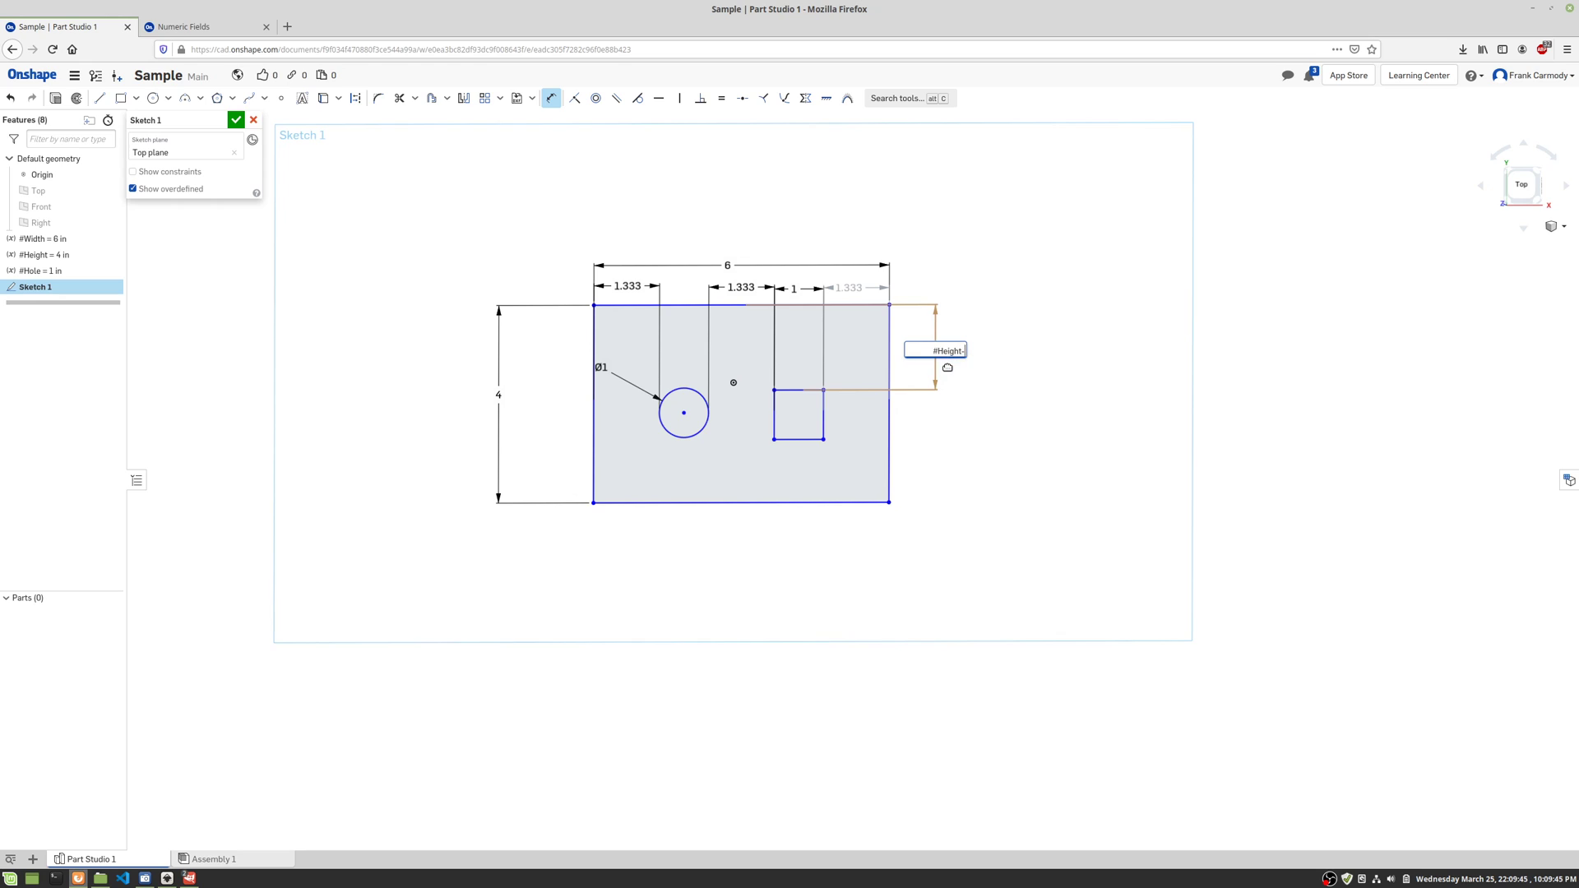
{"action": "type", "text": "-#"}
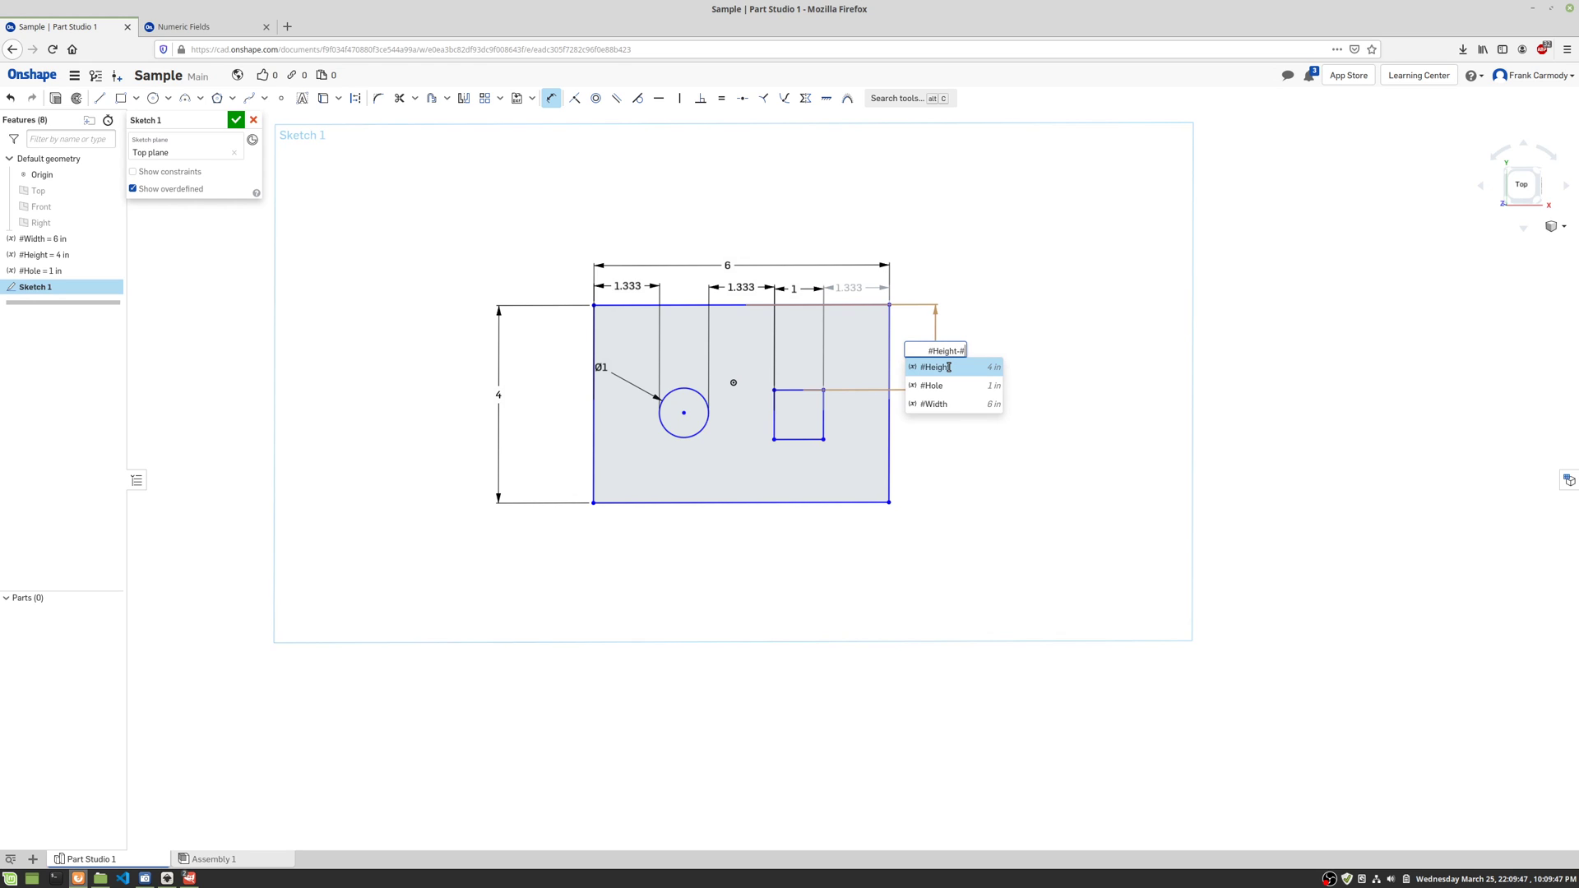
{"action": "left_click", "coordinate": [943, 385]}
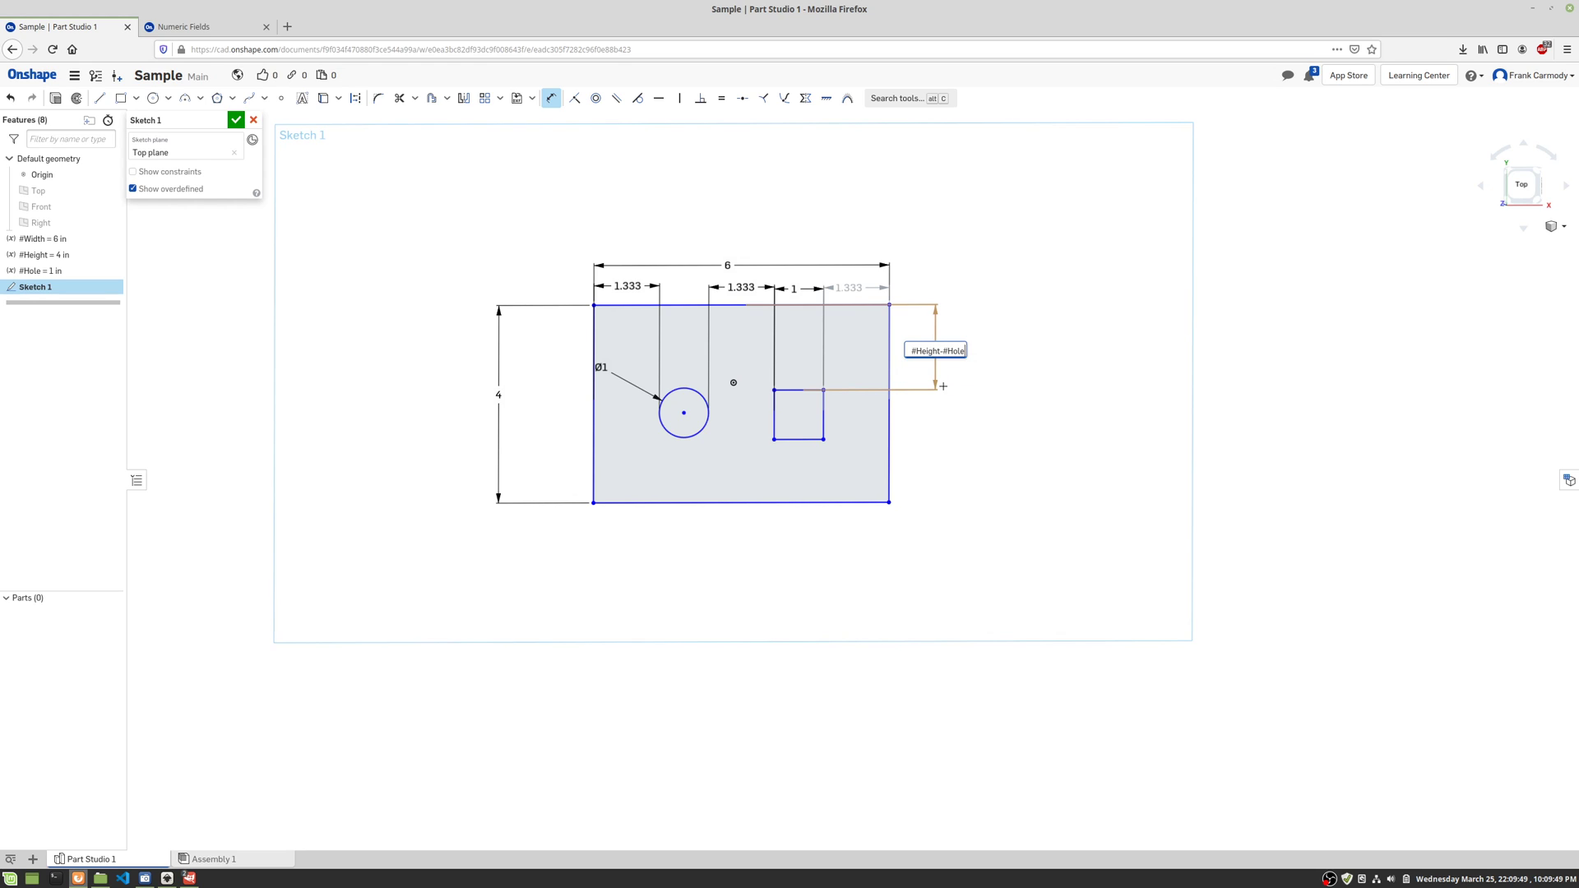
{"action": "type", "text": ")"}
{"action": "type", "text": "/2"}
{"action": "key", "text": "Return"}
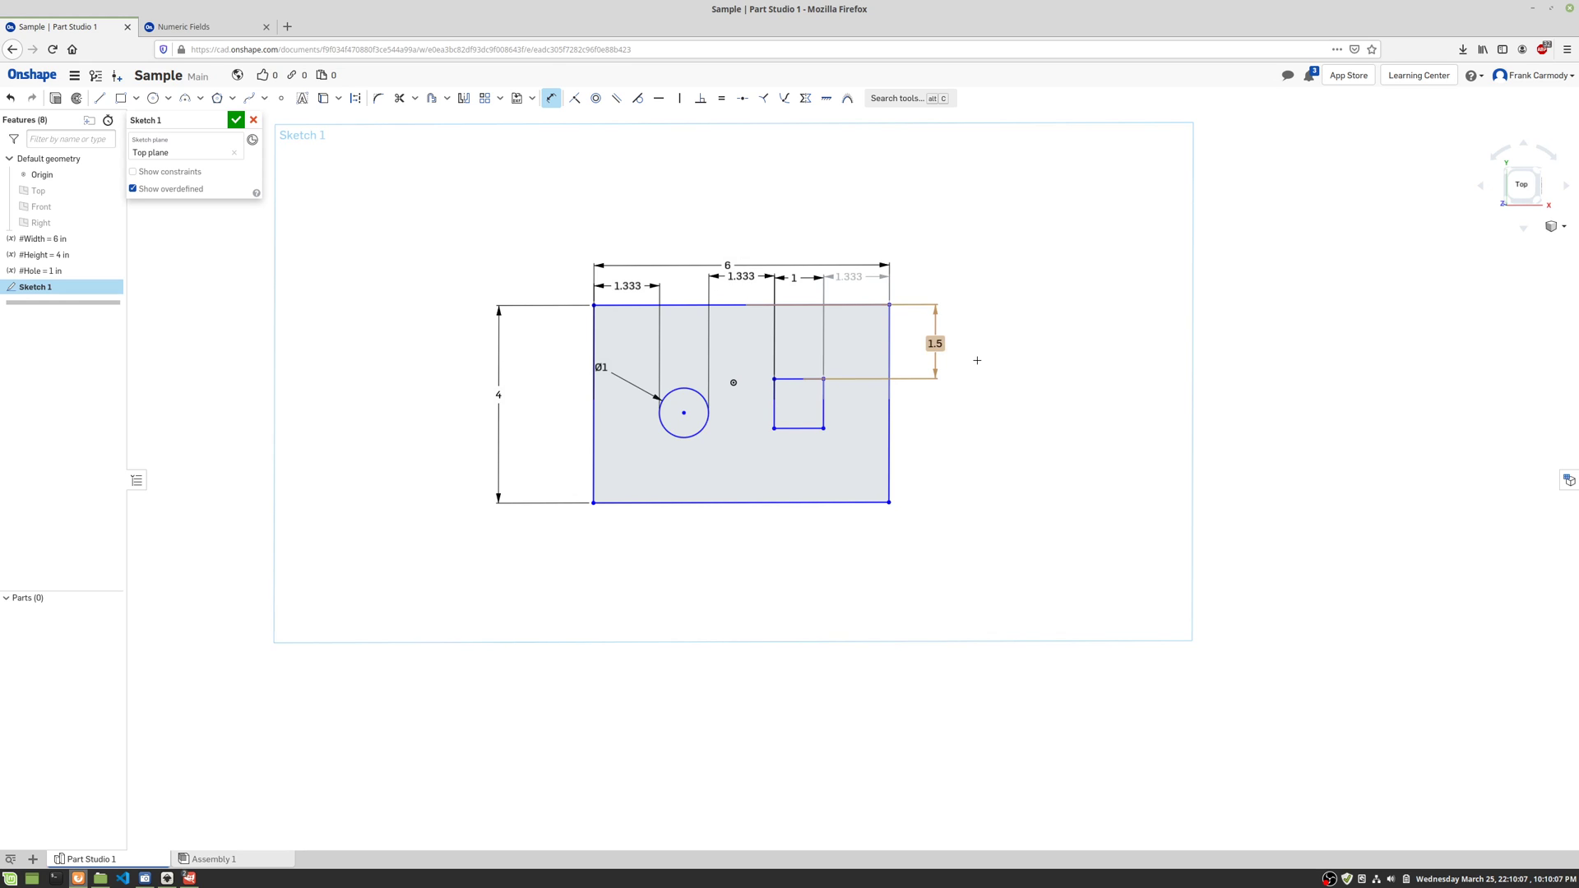
{"action": "double_click", "coordinate": [938, 349]}
{"action": "key", "text": "ctrl+c"}
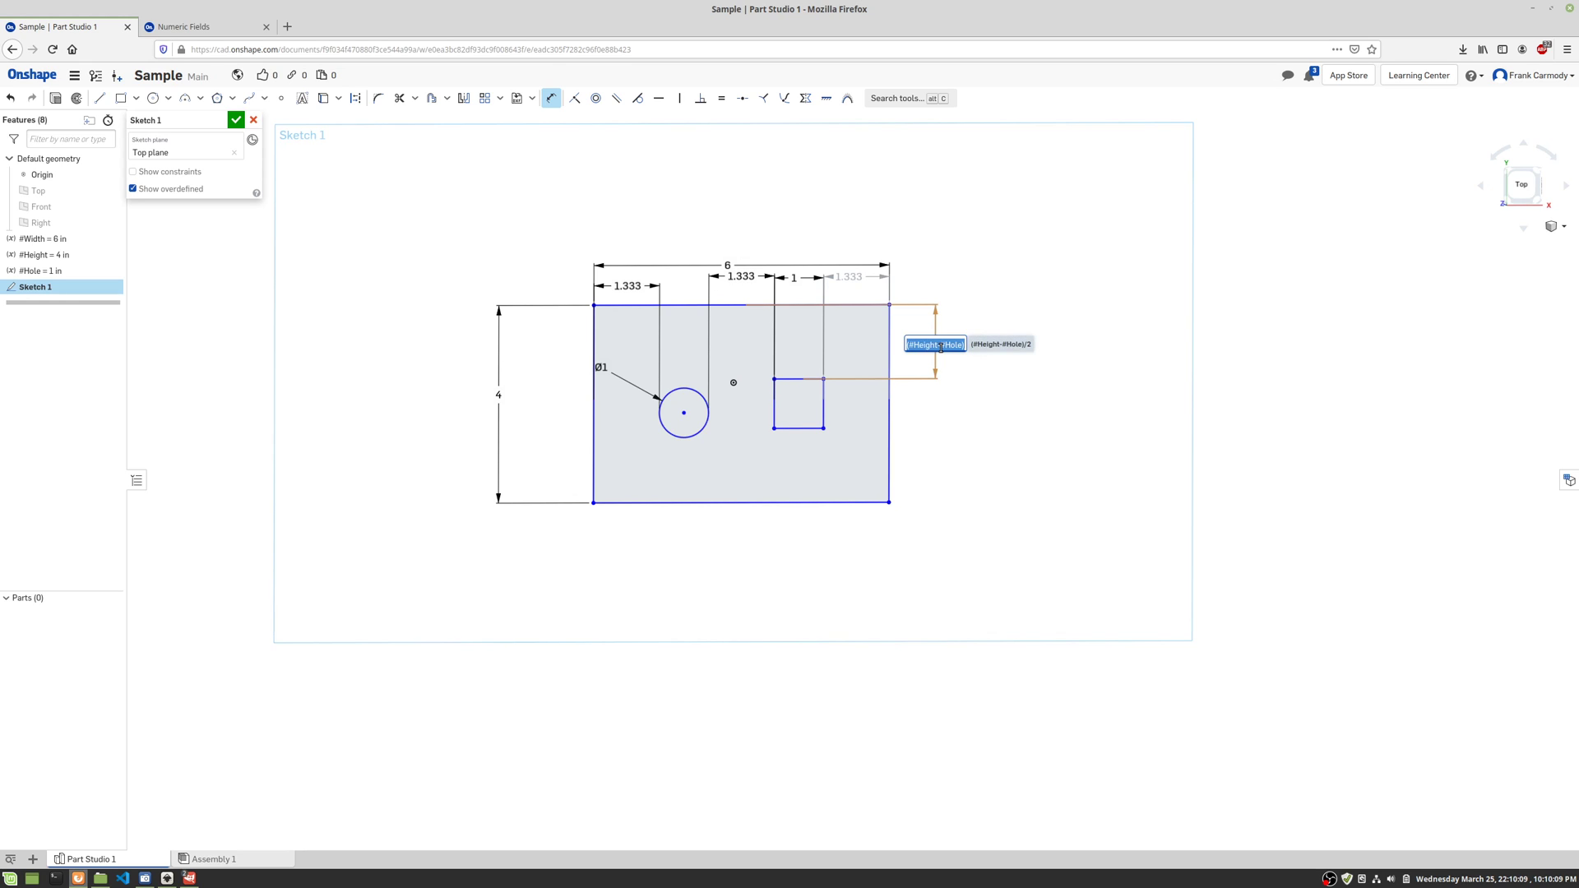
Dimension the circle 1.5 below the board's top edge using the pasted (#Height-#Hole)/2 expression
{"action": "left_click", "coordinate": [685, 387]}
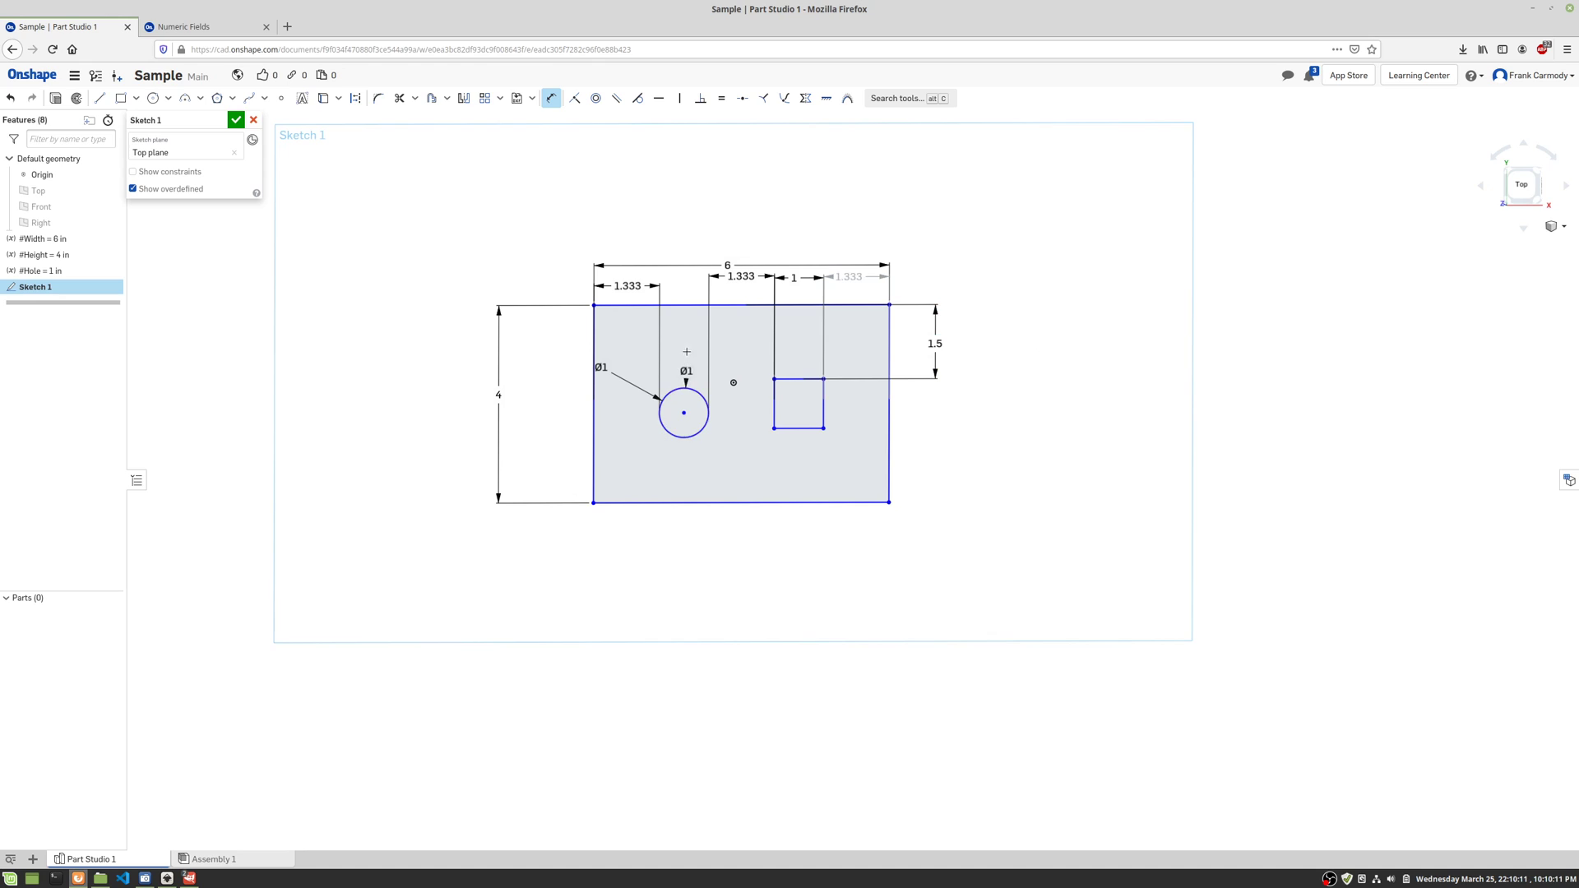
{"action": "left_click", "coordinate": [689, 306]}
{"action": "left_click", "coordinate": [563, 349]}
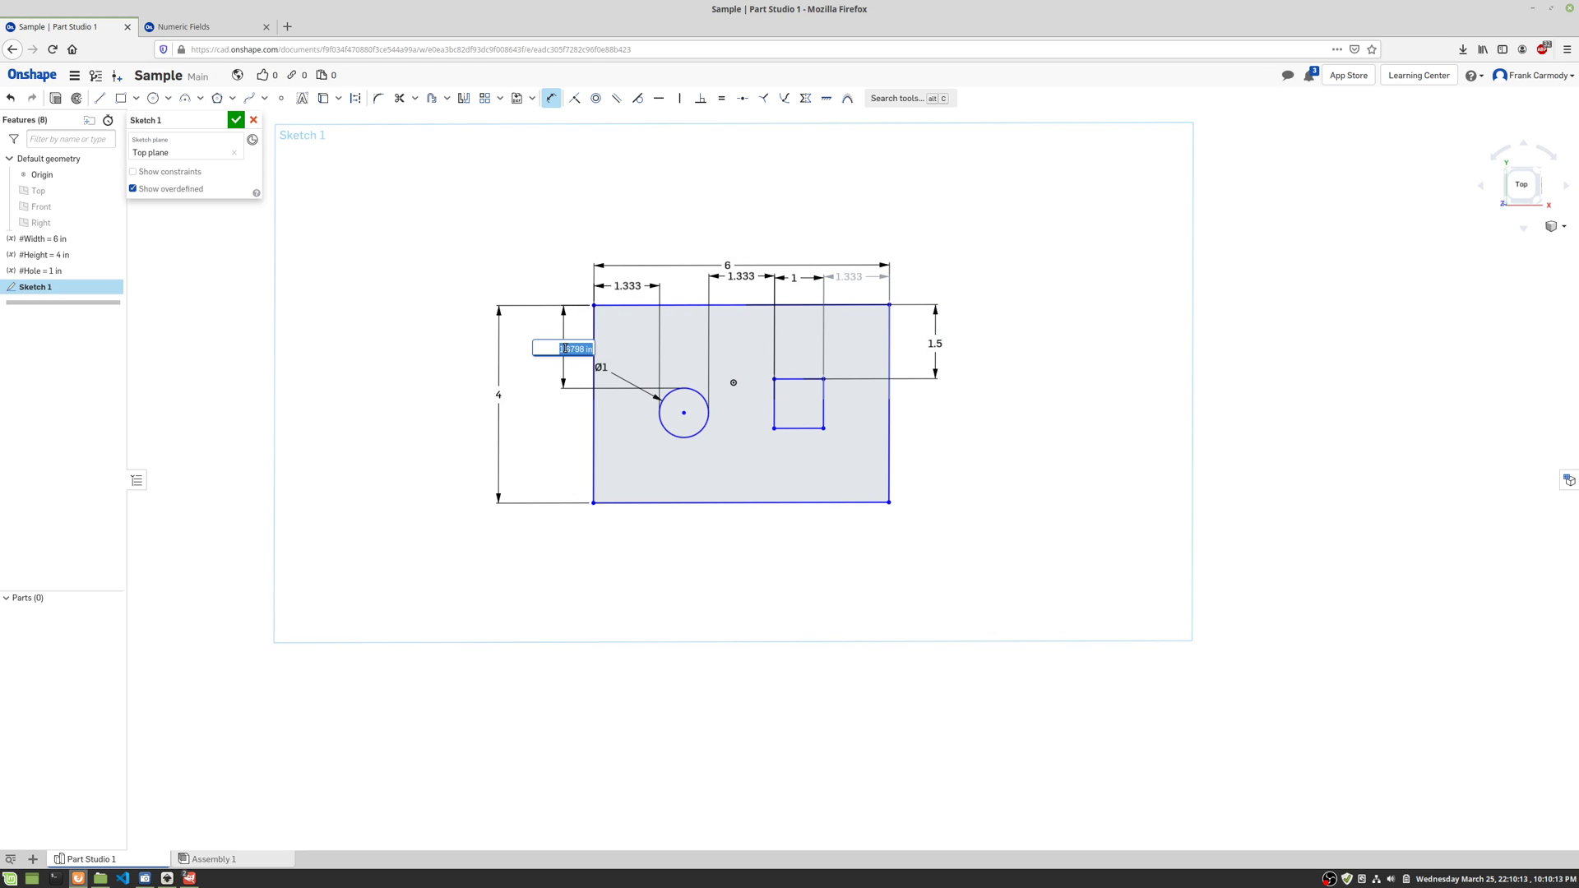
{"action": "key", "text": "ctrl+v"}
{"action": "type", "text": "/2"}
{"action": "key", "text": "Return"}
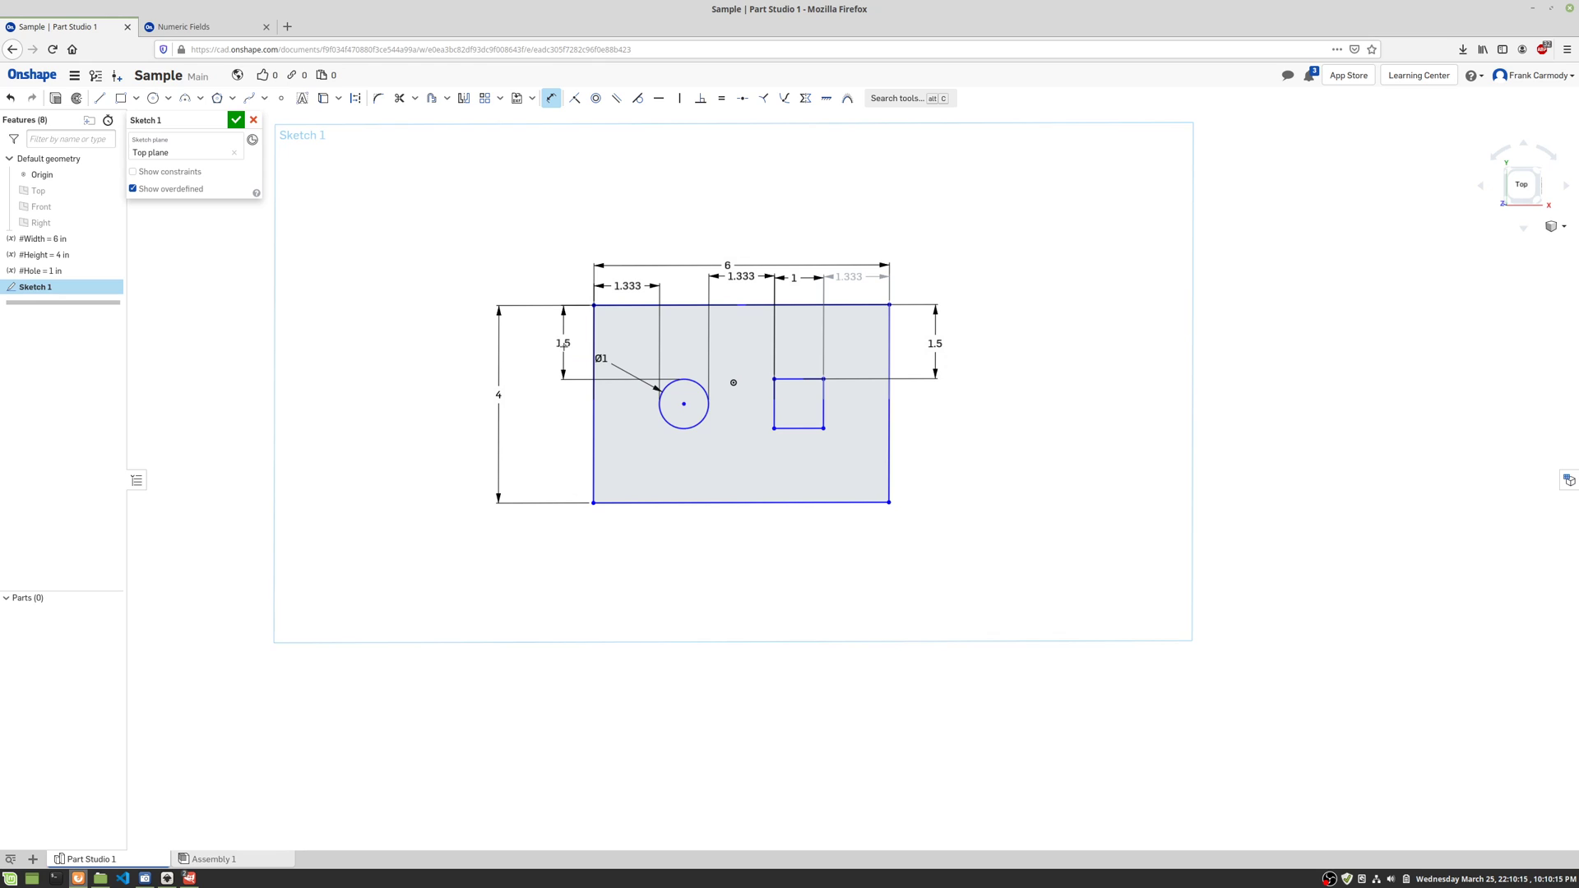